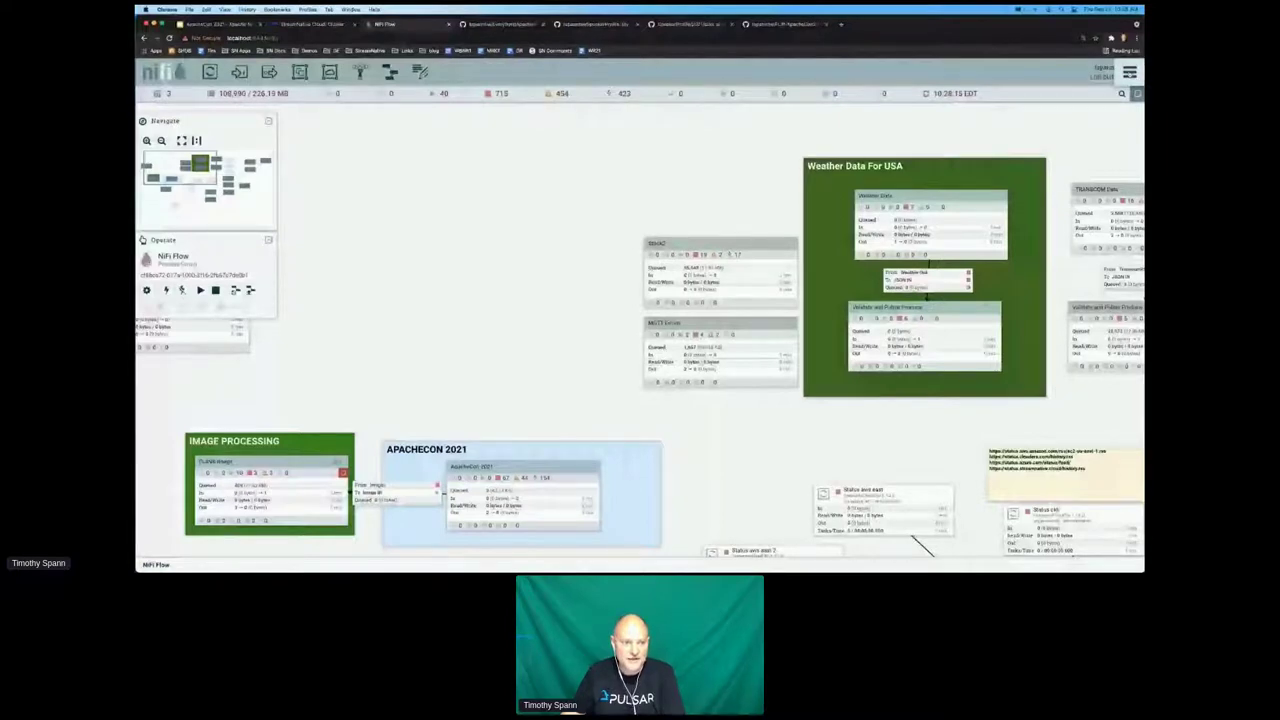
Look over the process groups laid out on the main NiFi Flow canvas.
left_click(1129, 72)
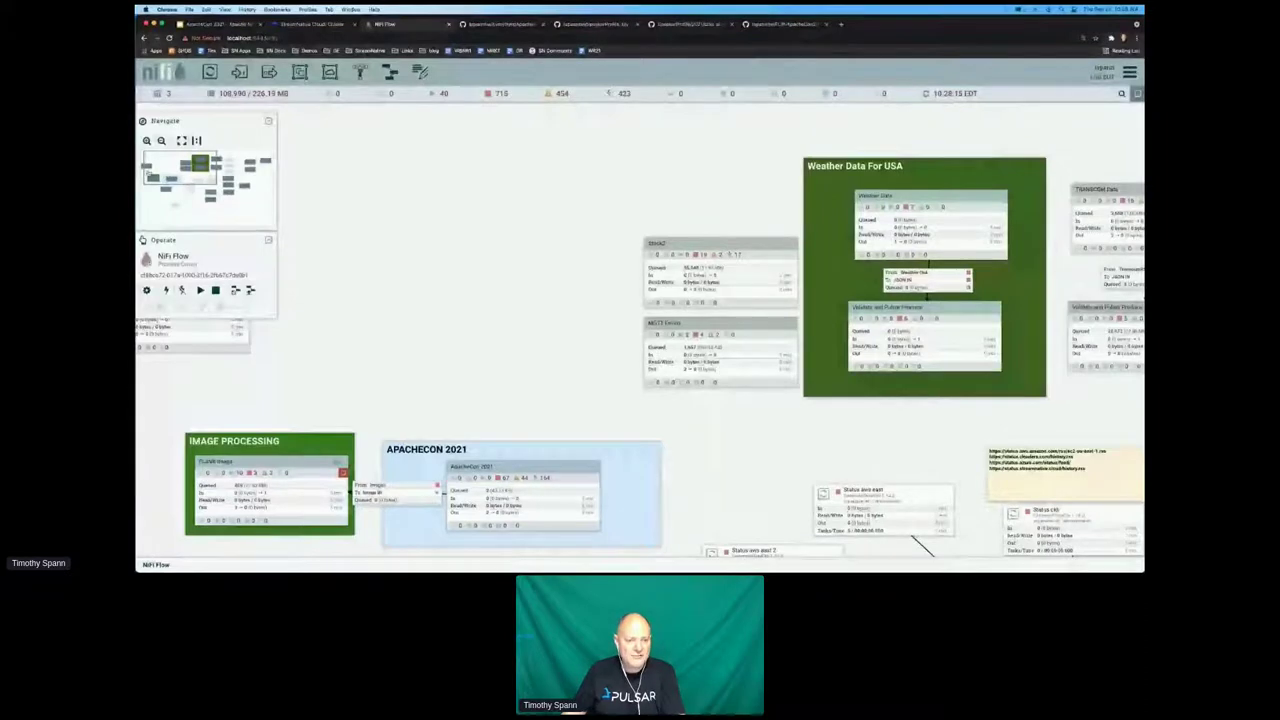
right_click(360, 147)
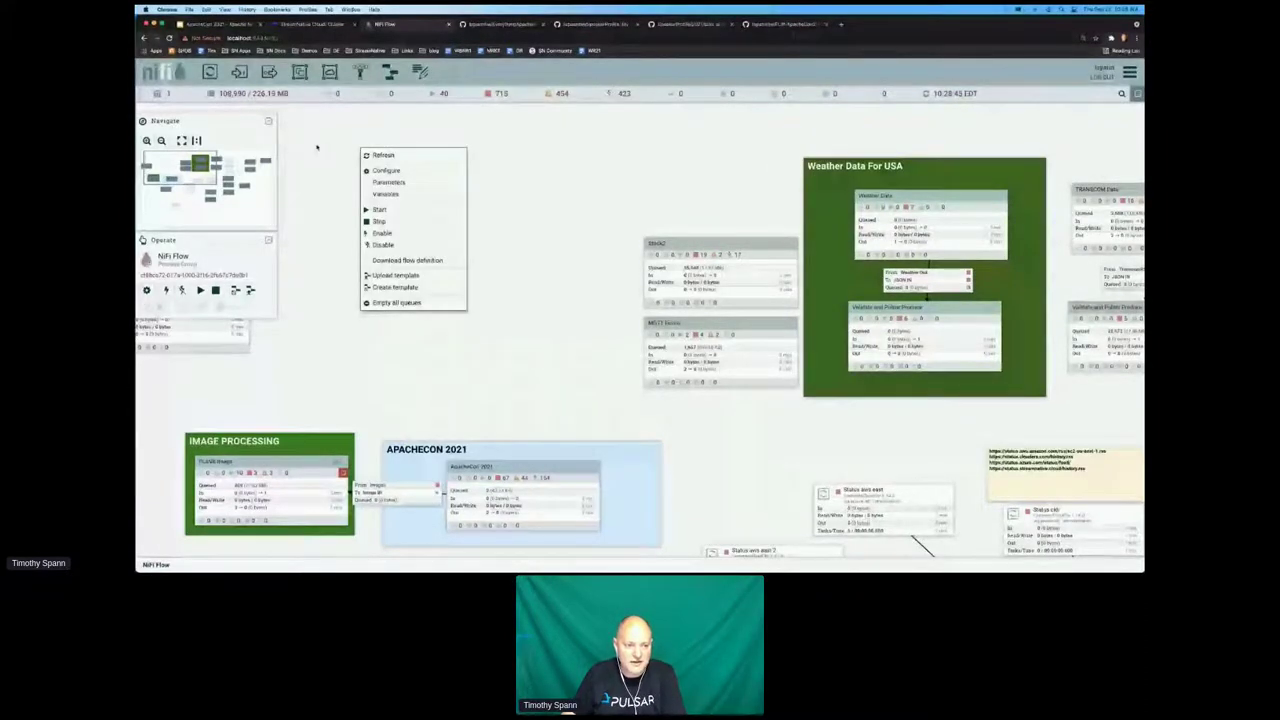
left_click_drag(317, 147, 399, 184)
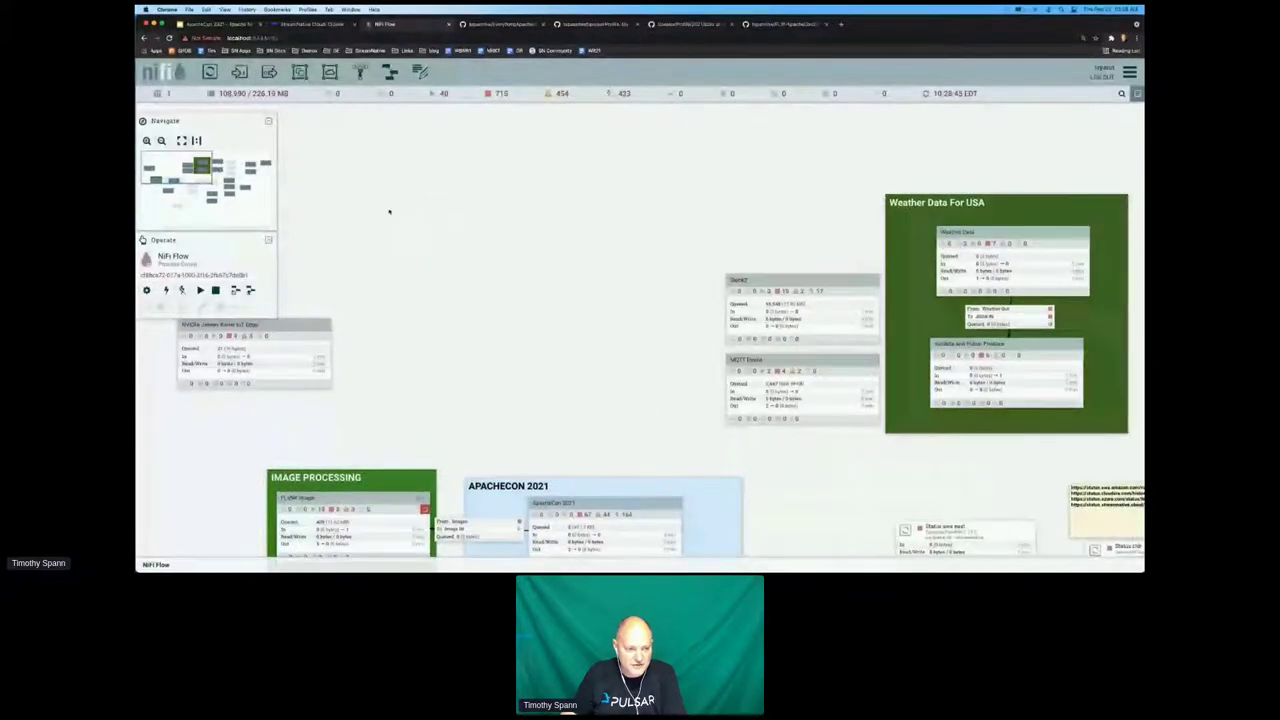
left_click_drag(389, 211, 299, 173)
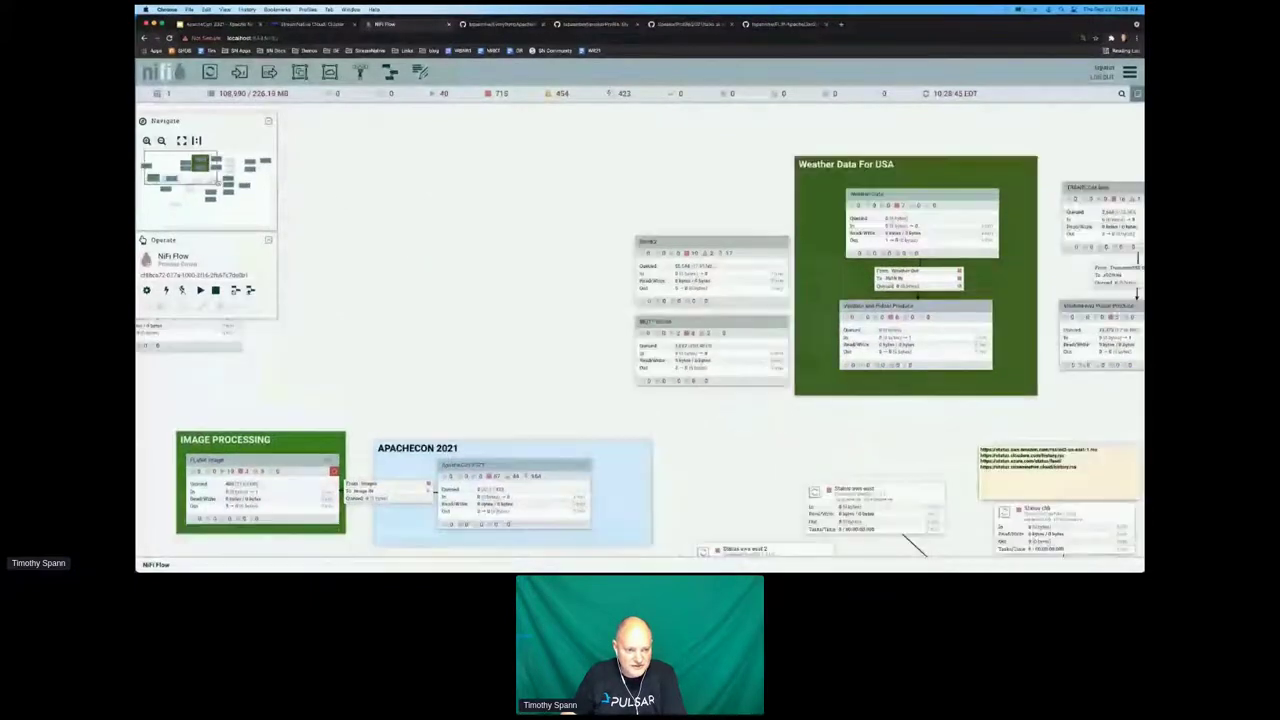
left_click(161, 141)
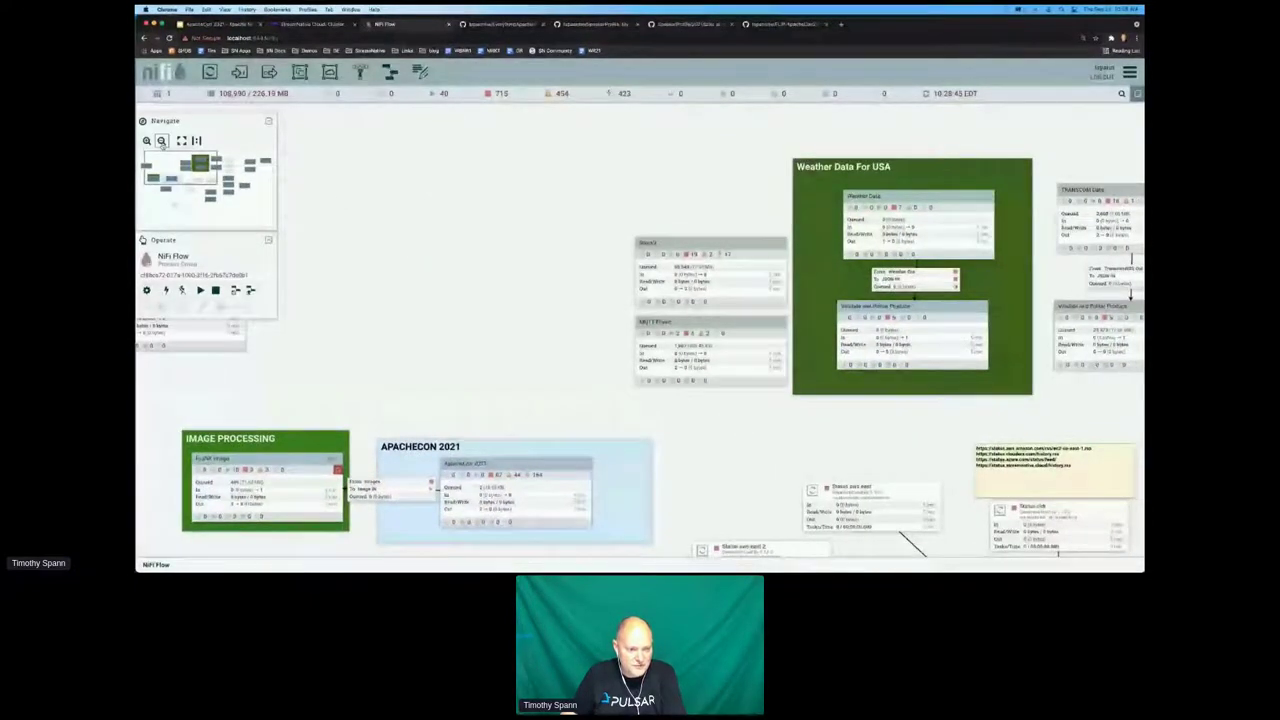
left_click(161, 141)
left_click(146, 141)
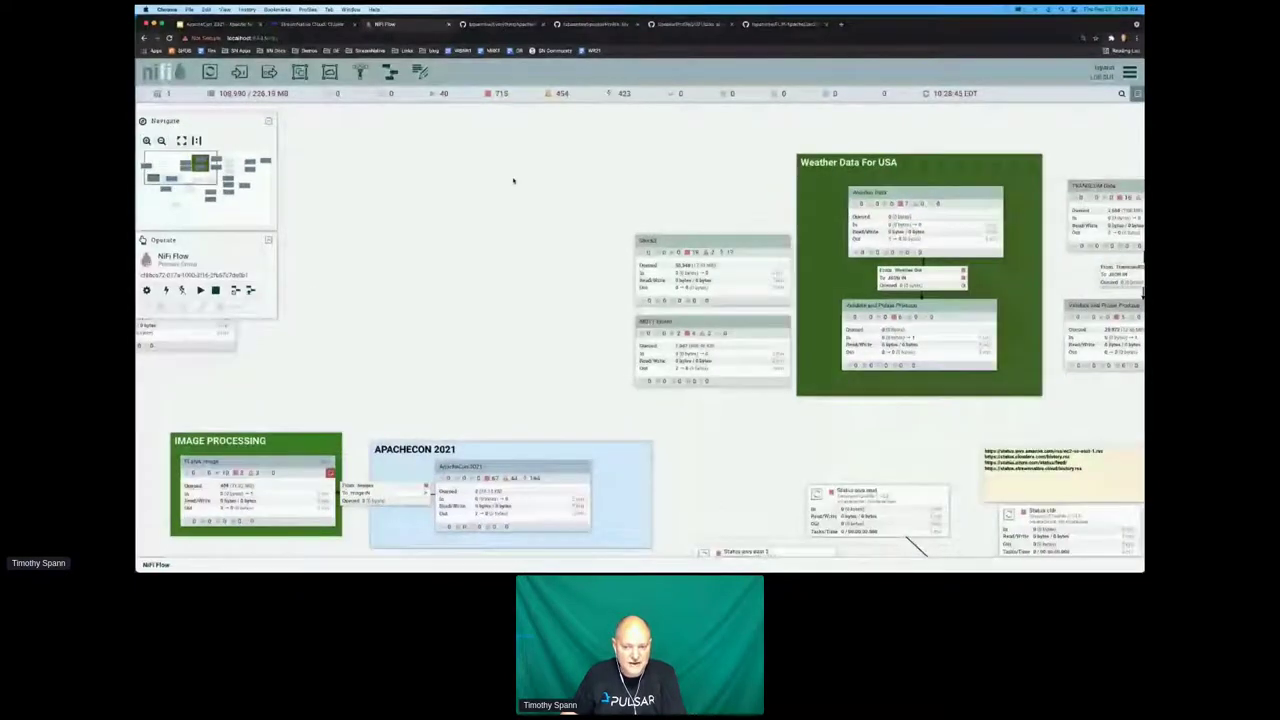
scroll(380, 205, "up", 1)
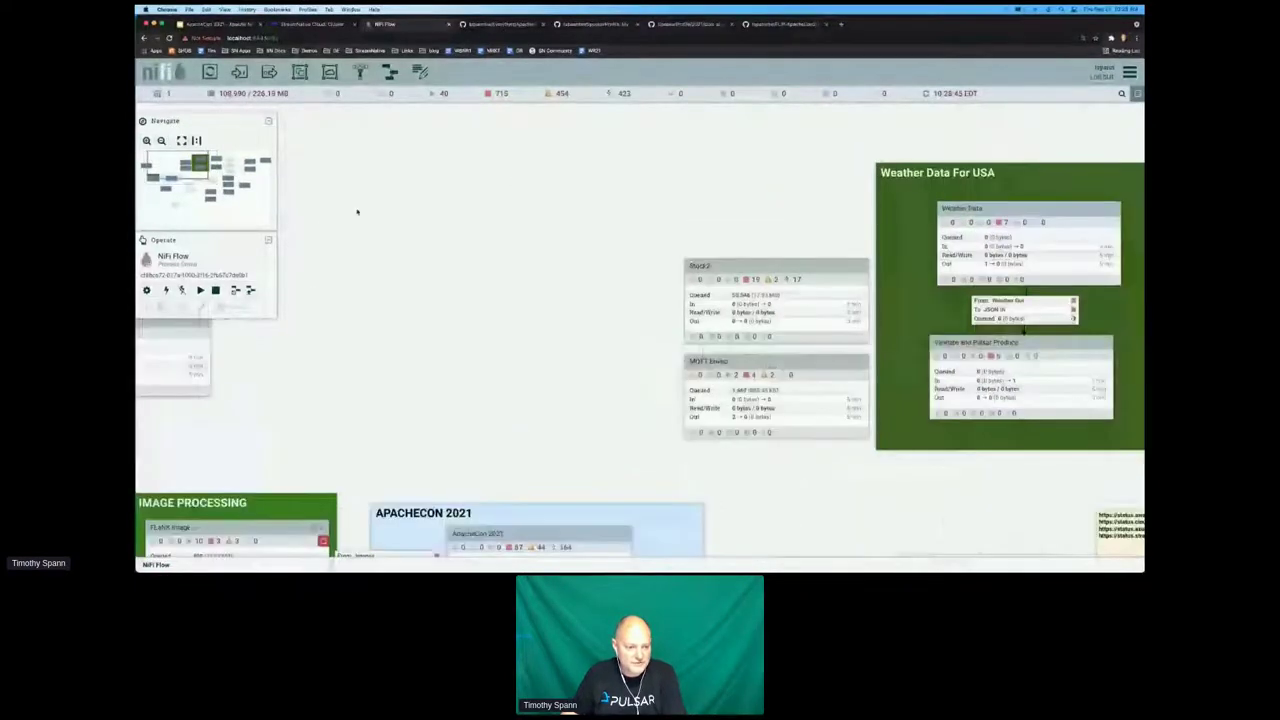
left_click_drag(377, 260, 389, 199)
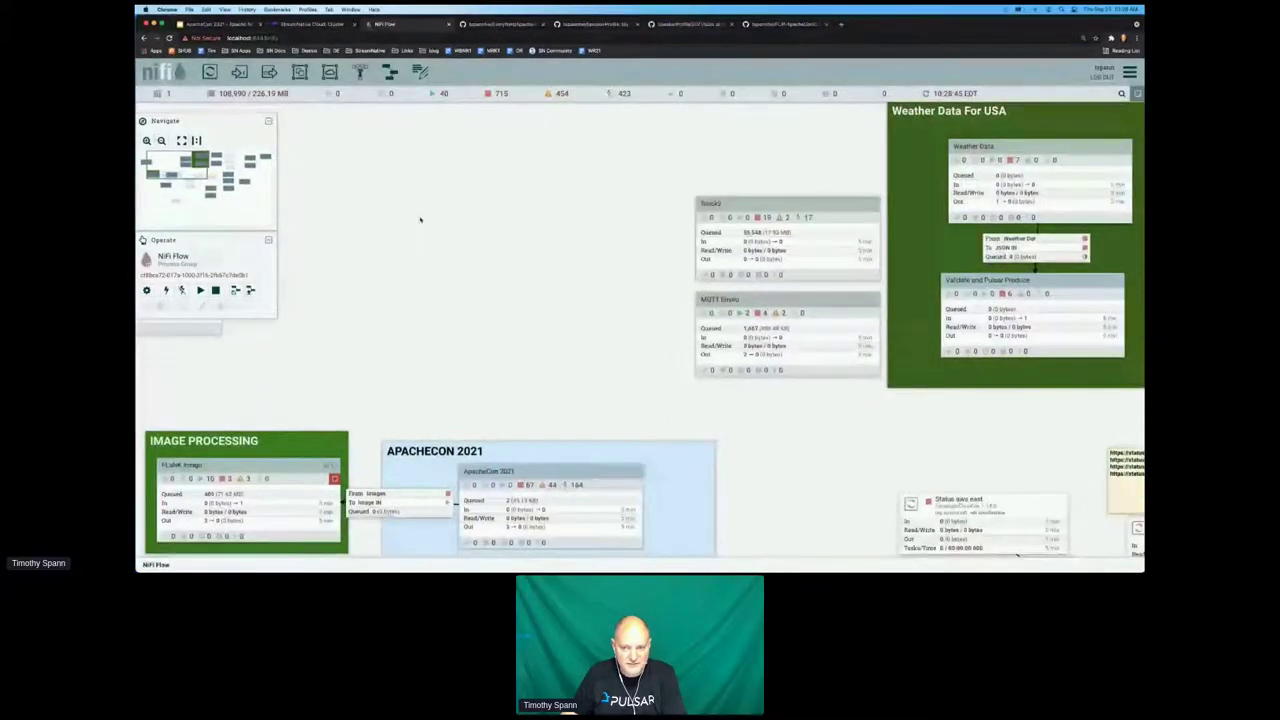
Open the configuration of the Stock2 process group.
left_click(787, 240)
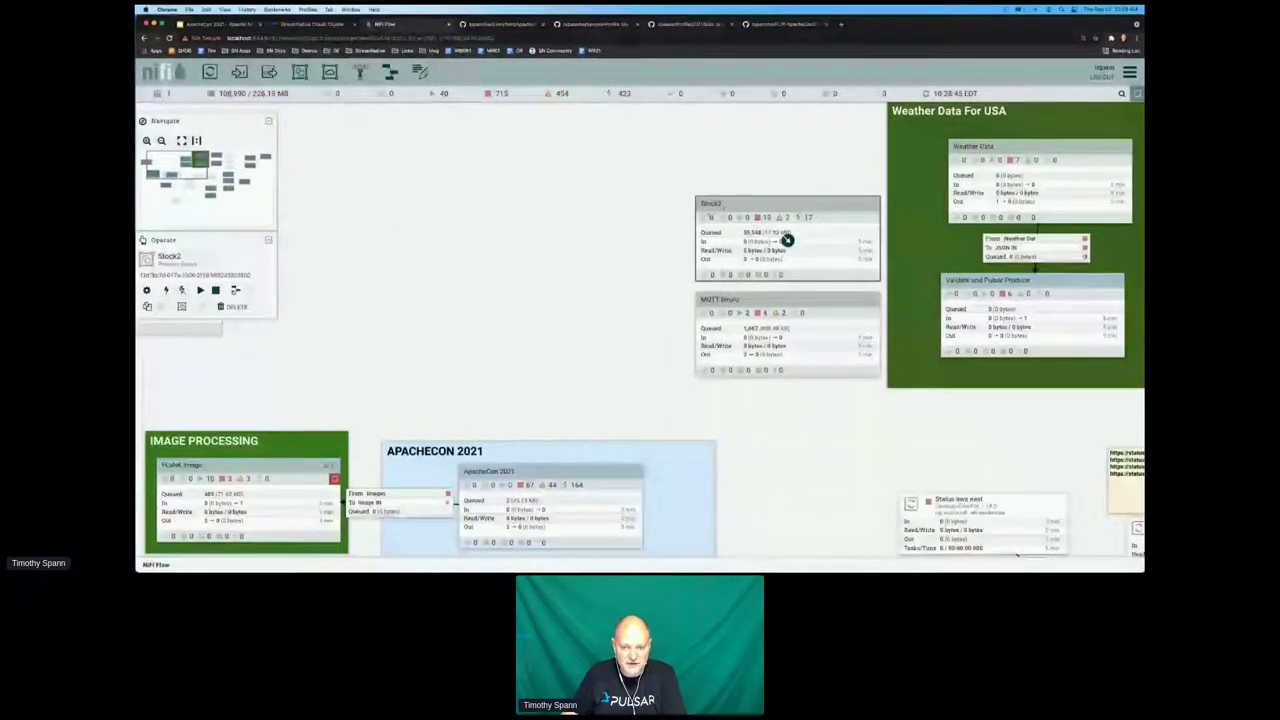
left_click_drag(787, 240, 597, 244)
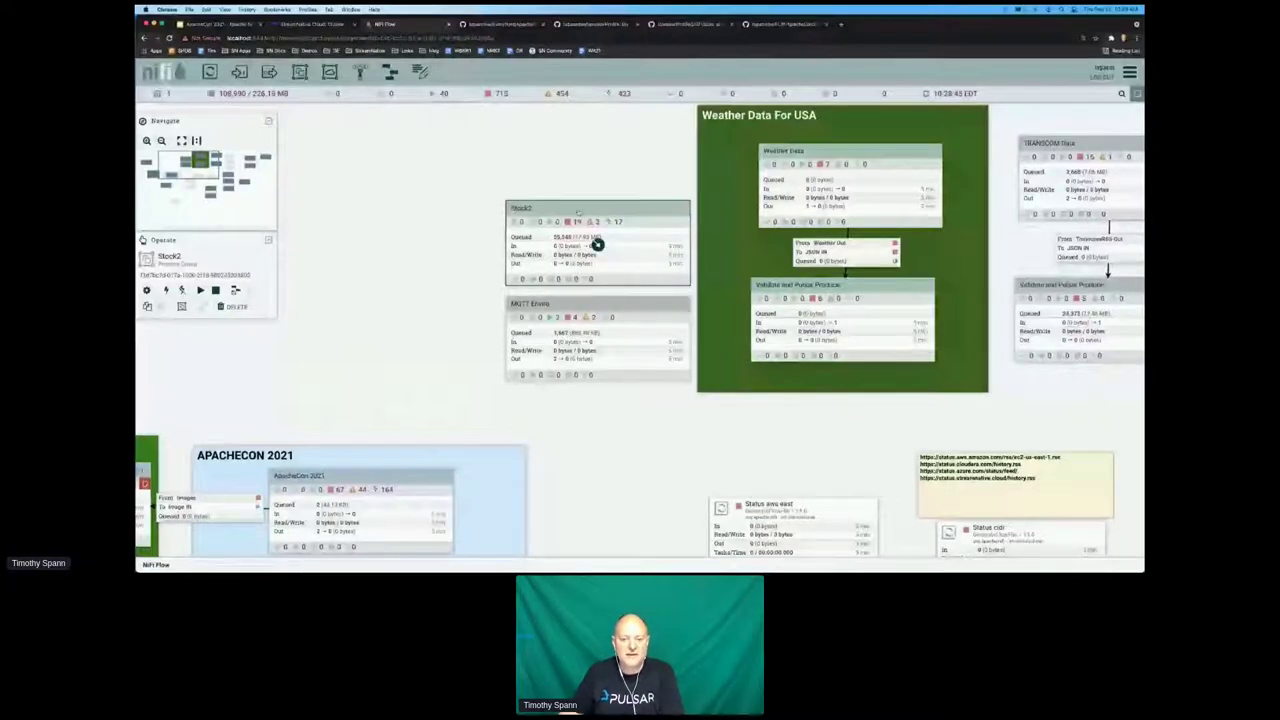
right_click(580, 213)
left_click(605, 217)
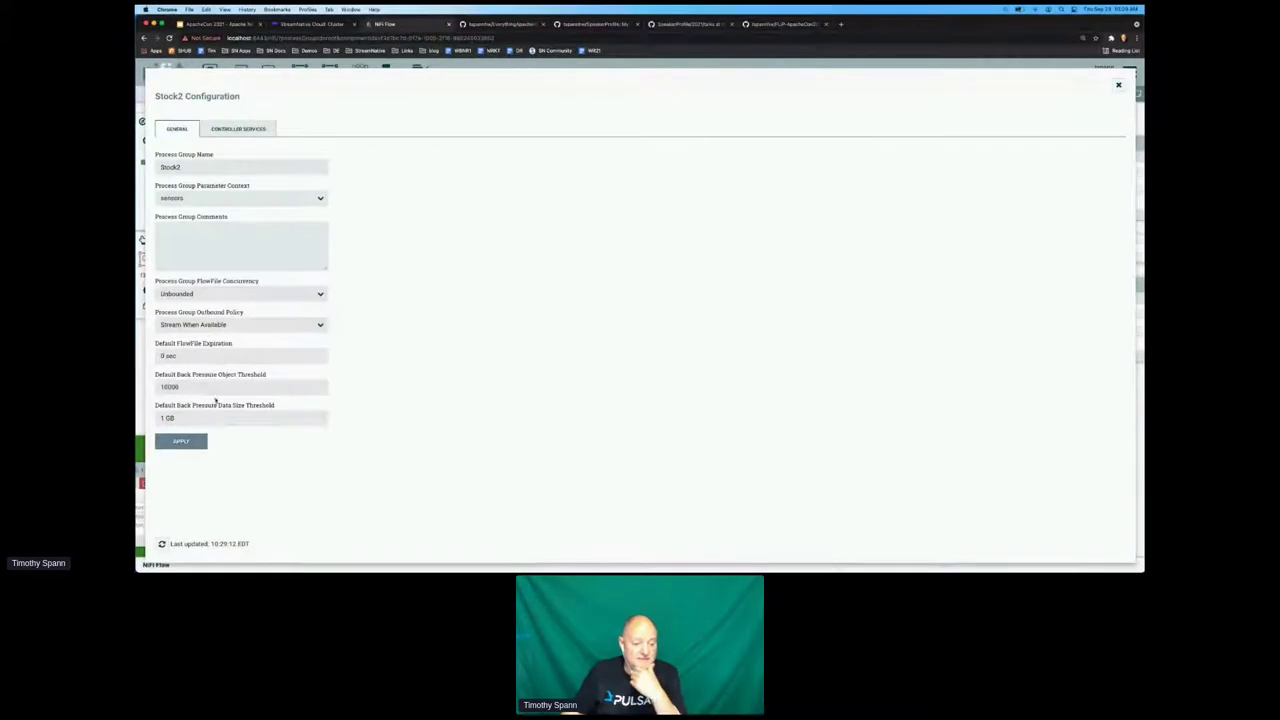
Examine the Stock2 group's Default Back Pressure Object Threshold setting without changing it.
left_click(202, 387)
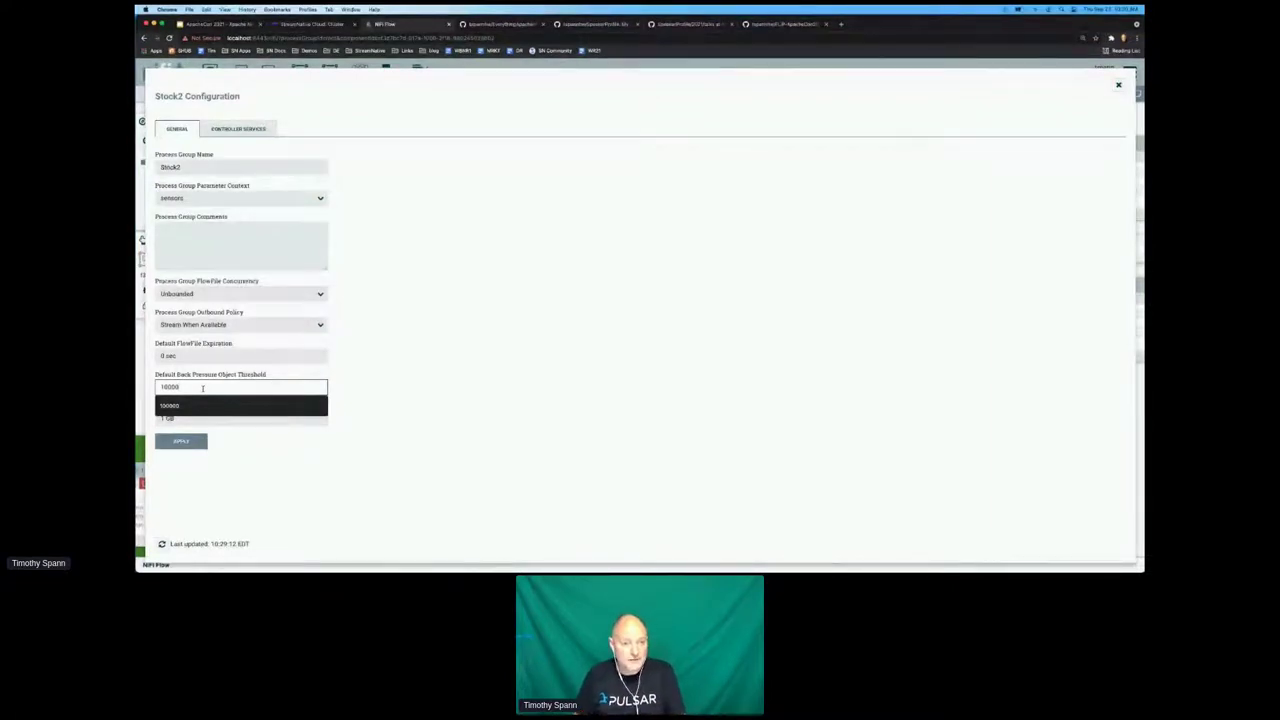
left_click(476, 384)
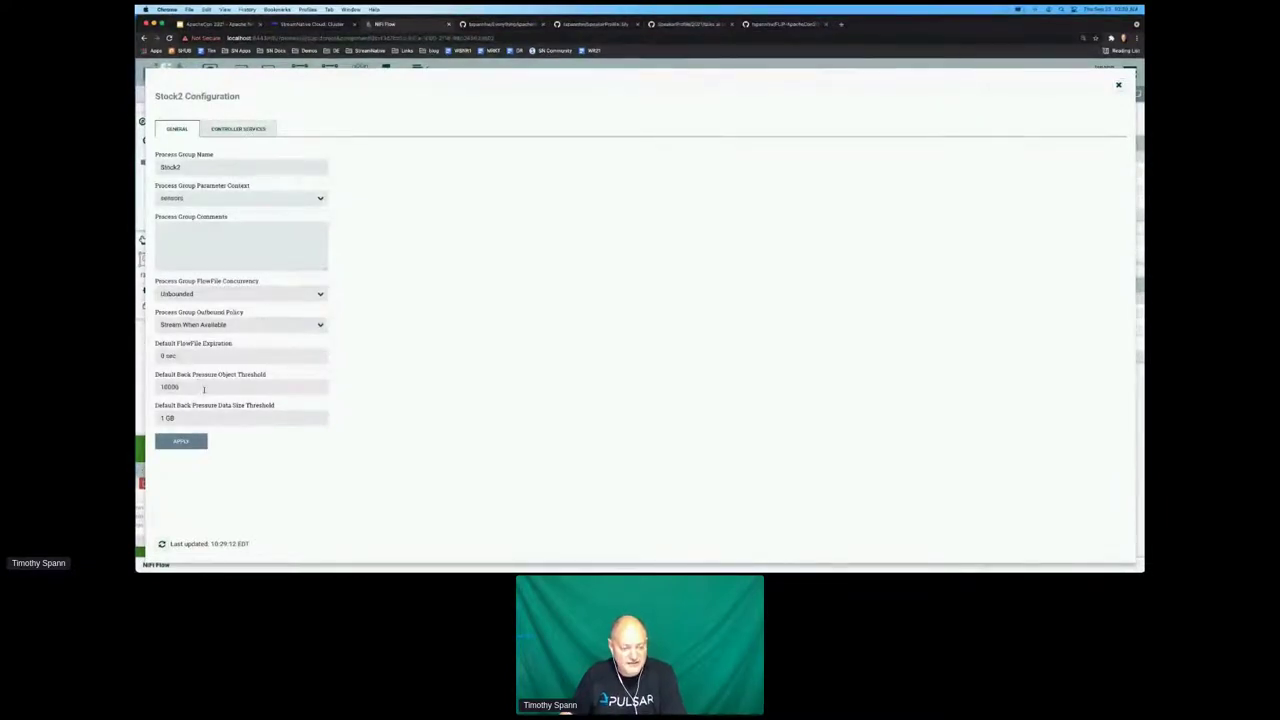
left_click(205, 387)
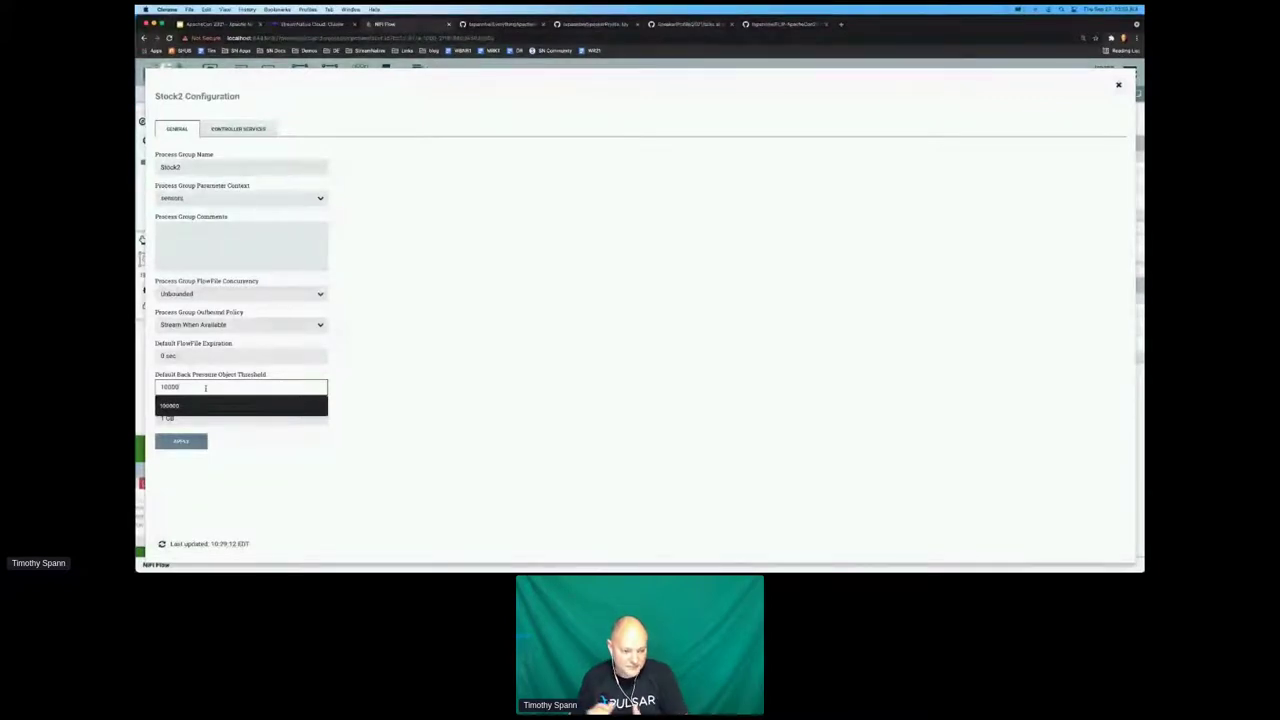
left_click(494, 354)
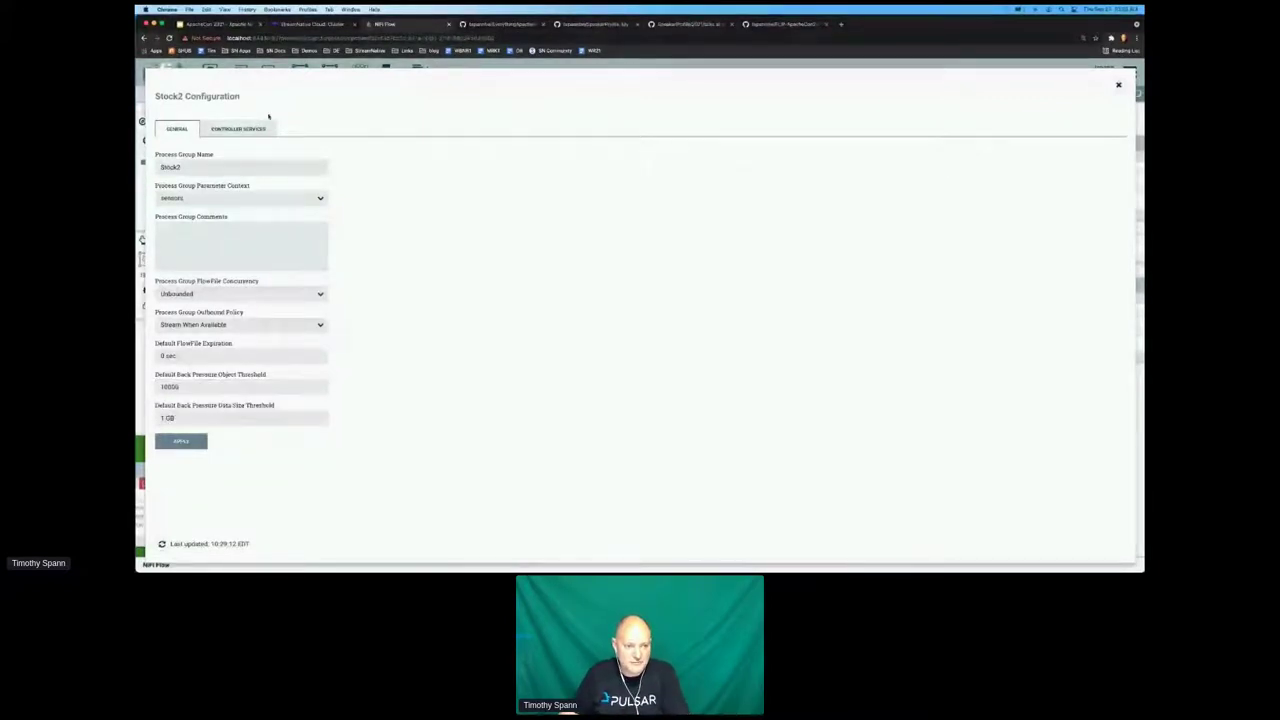
List Stock2's controller services and inspect the properties and comments of the AvroSchemaRegistry service.
left_click(262, 129)
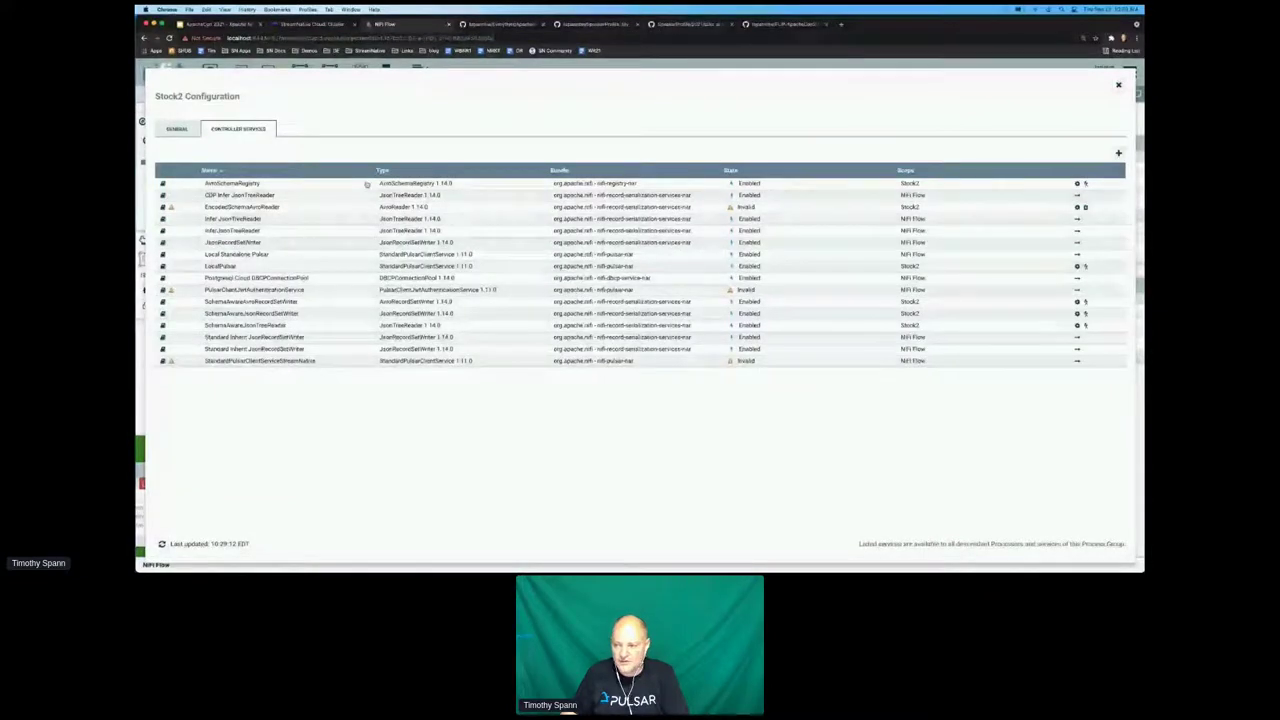
left_click(1077, 184)
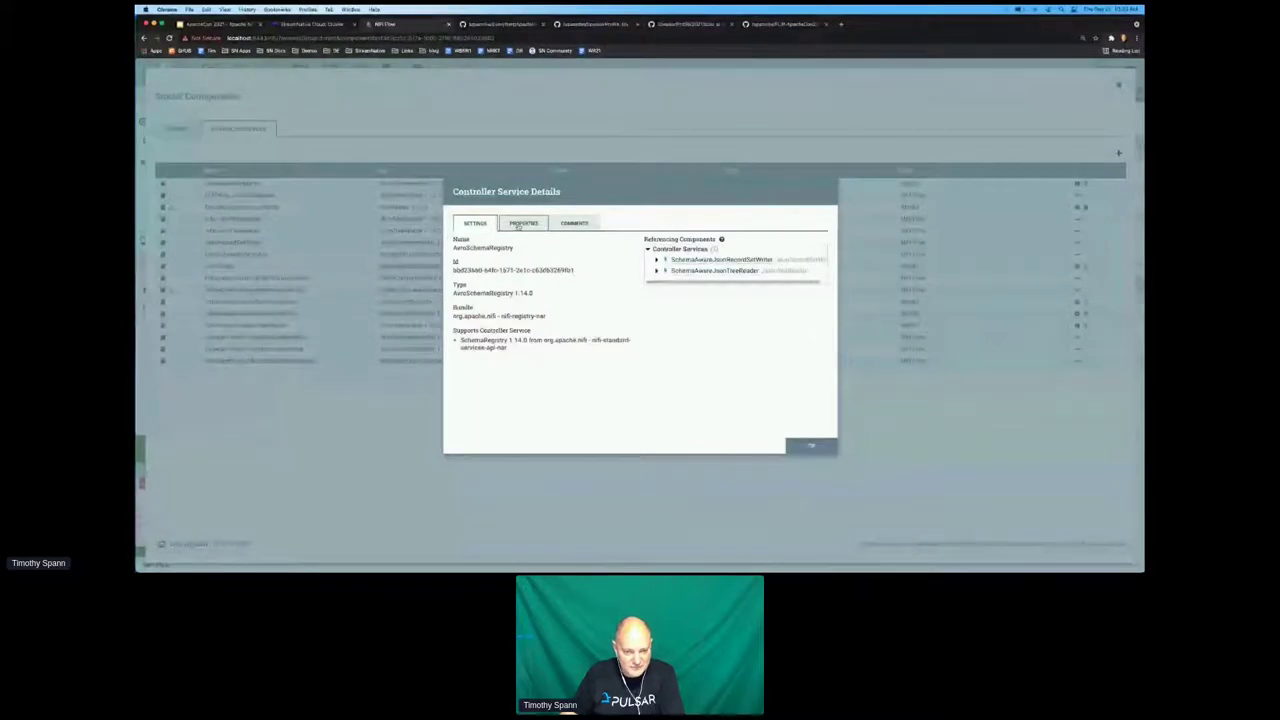
left_click(520, 223)
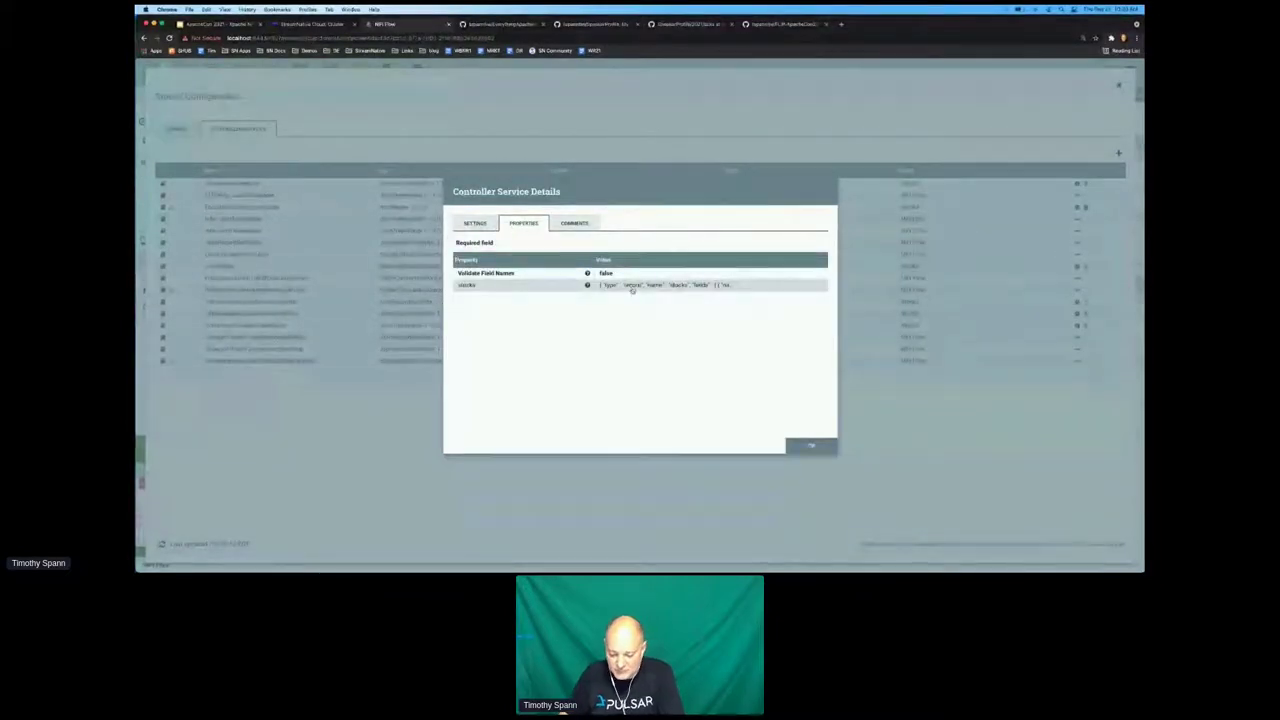
left_click(558, 226)
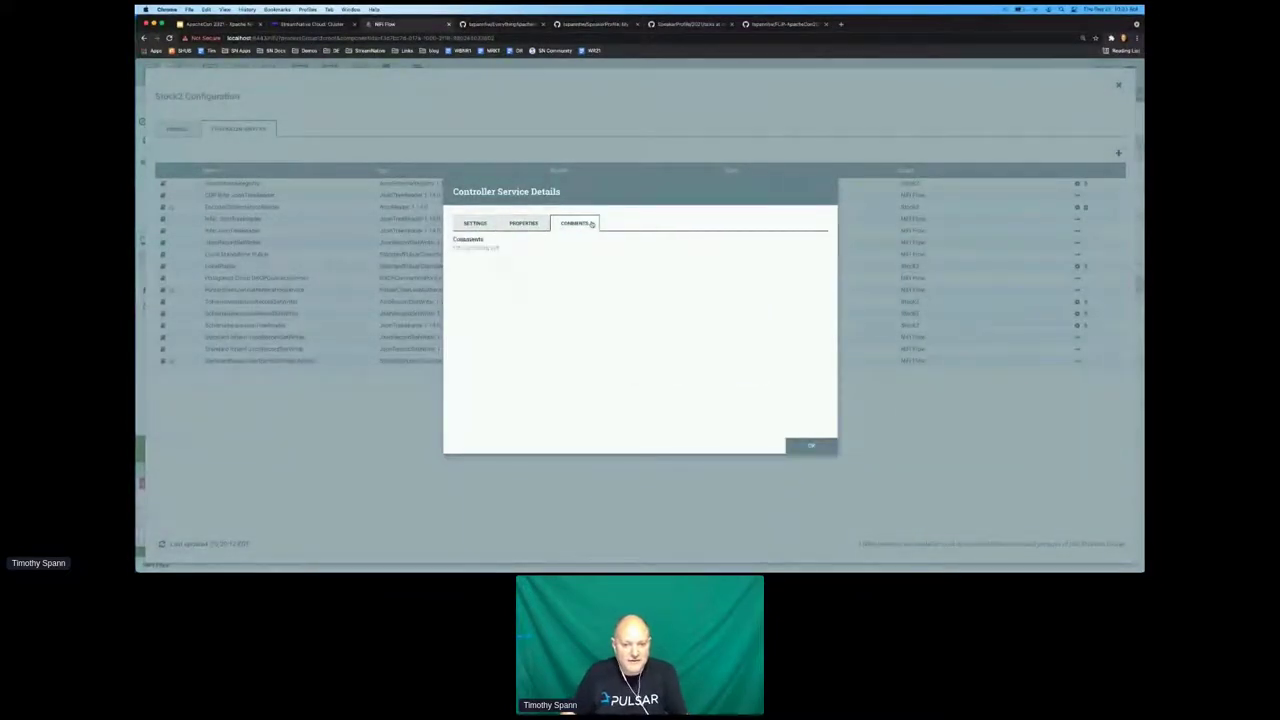
key("Escape")
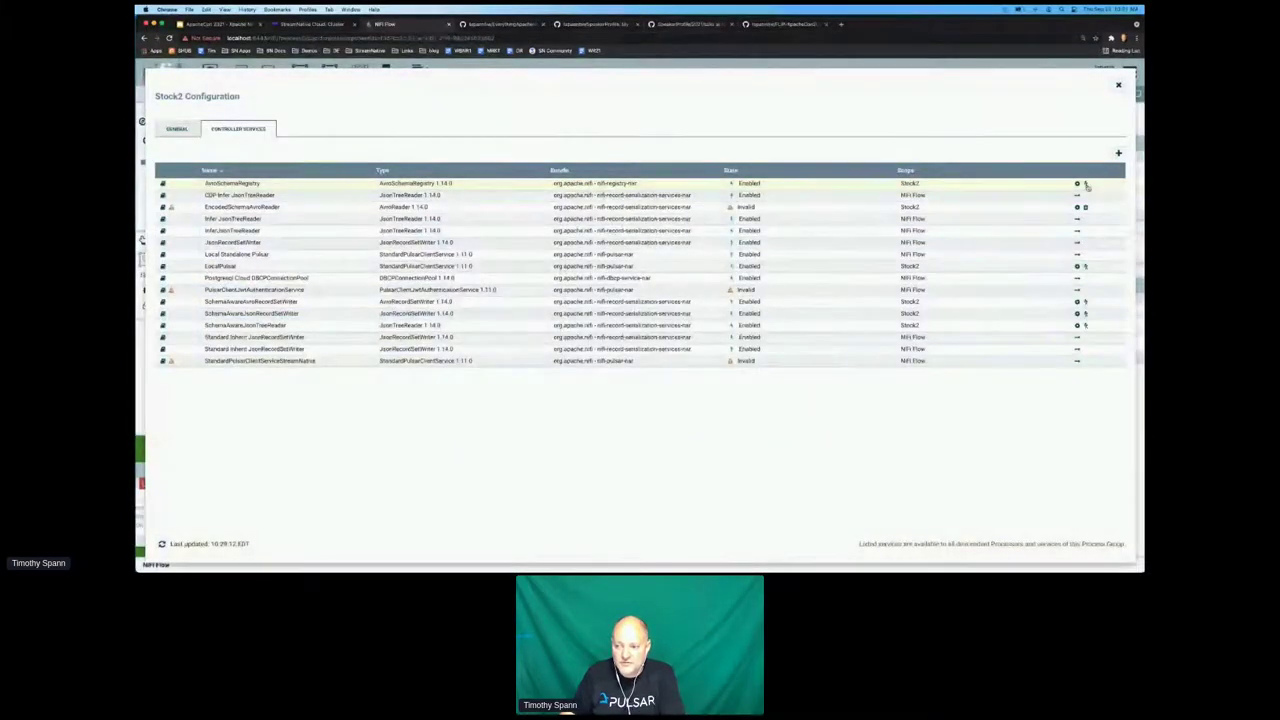
left_click(1086, 185)
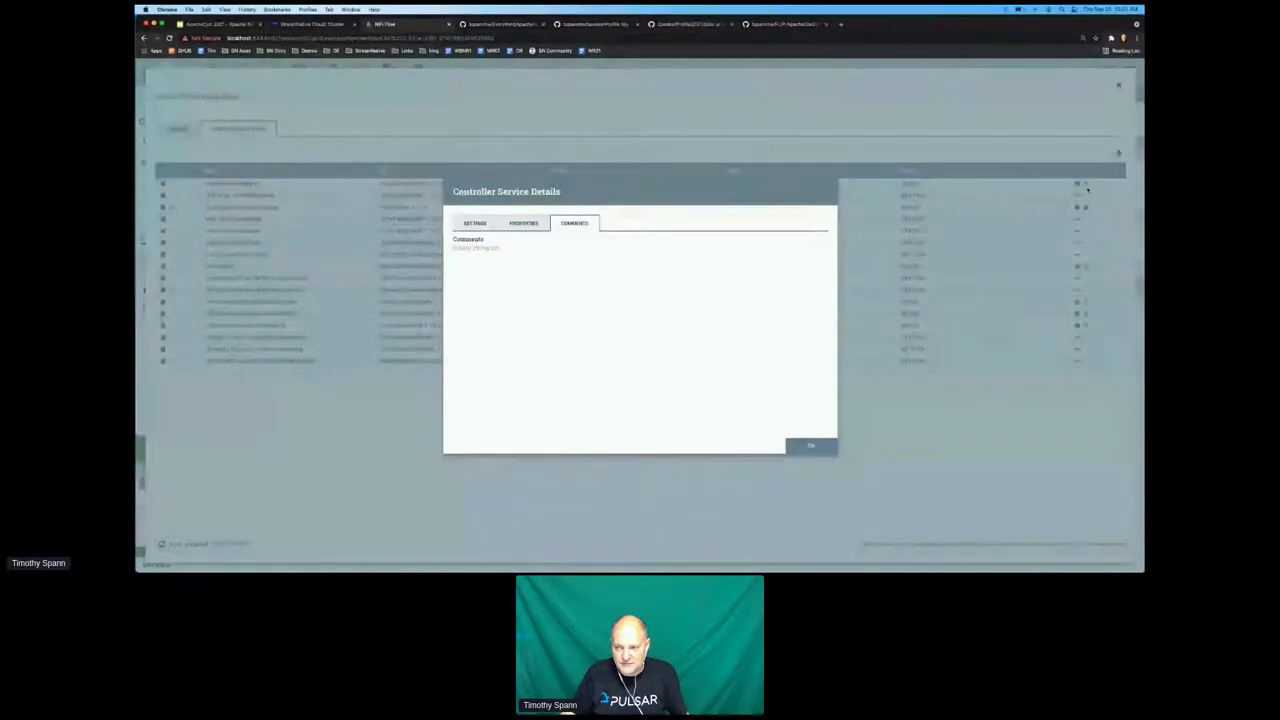
key("Escape")
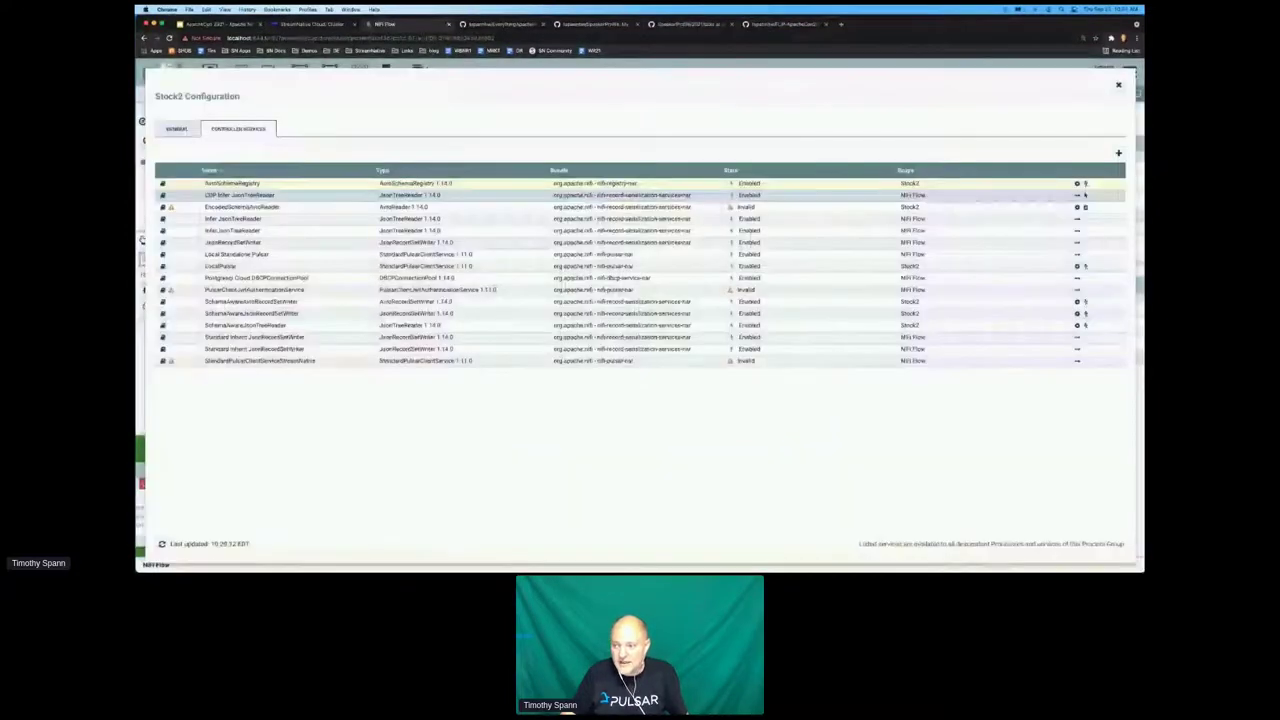
Try prefixing the EncodedSchemaAvroReader service's name with "step1", and discard the edit.
left_click(1077, 184)
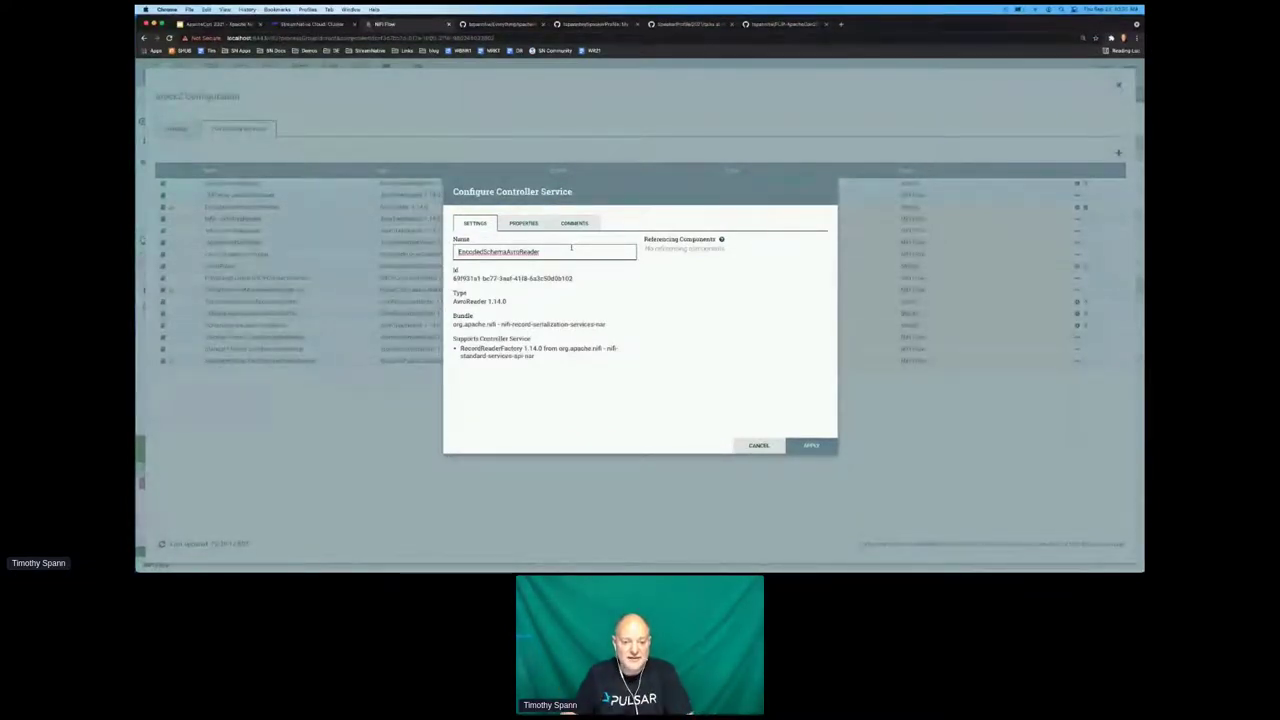
left_click(455, 278)
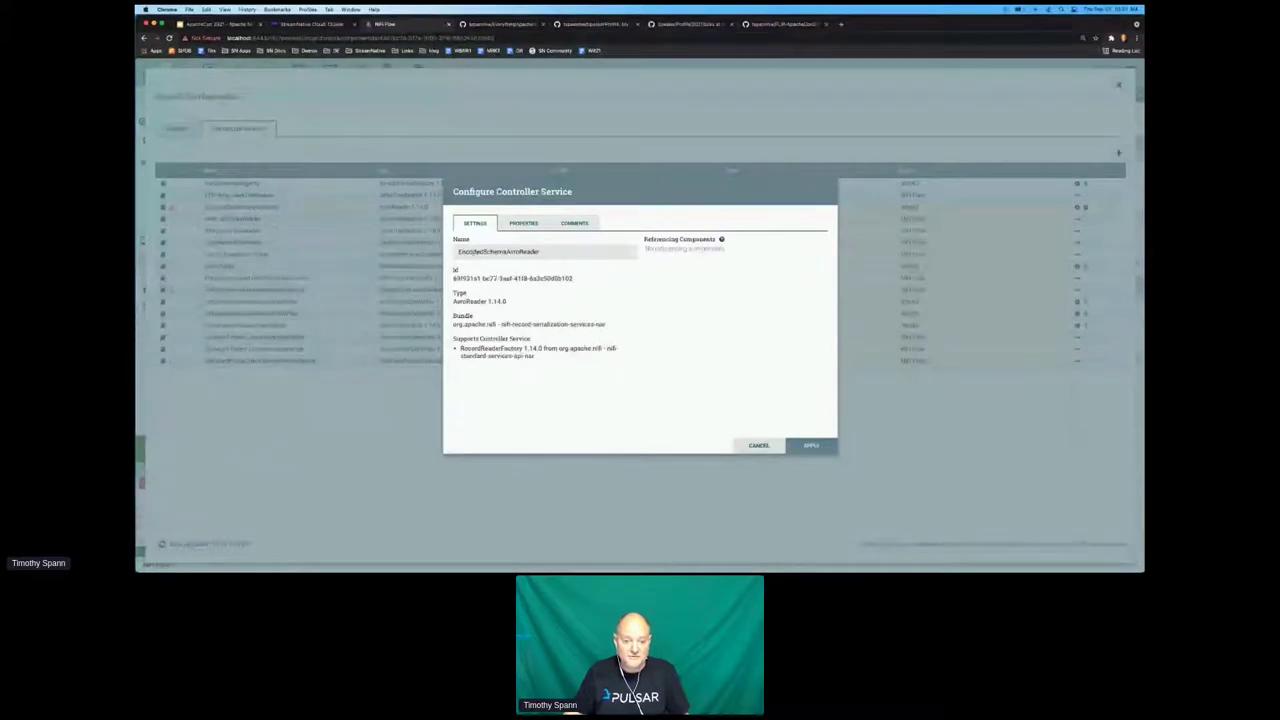
left_click(458, 252)
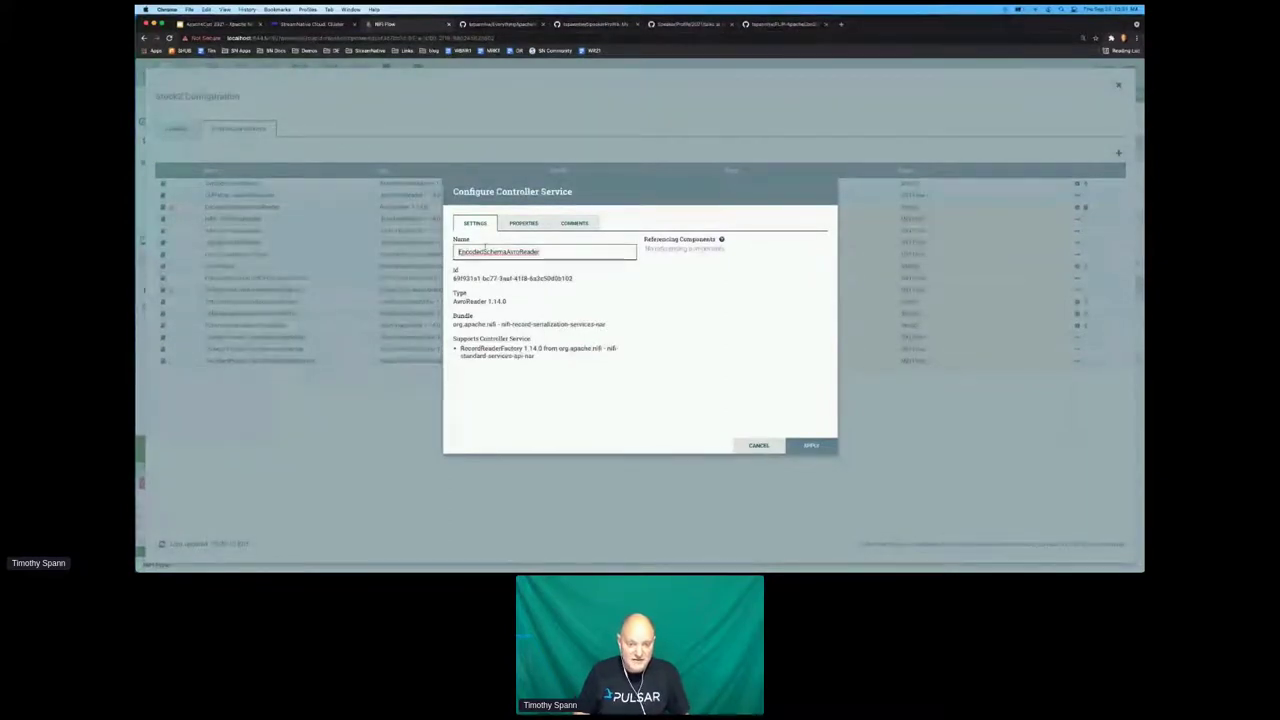
type("step1")
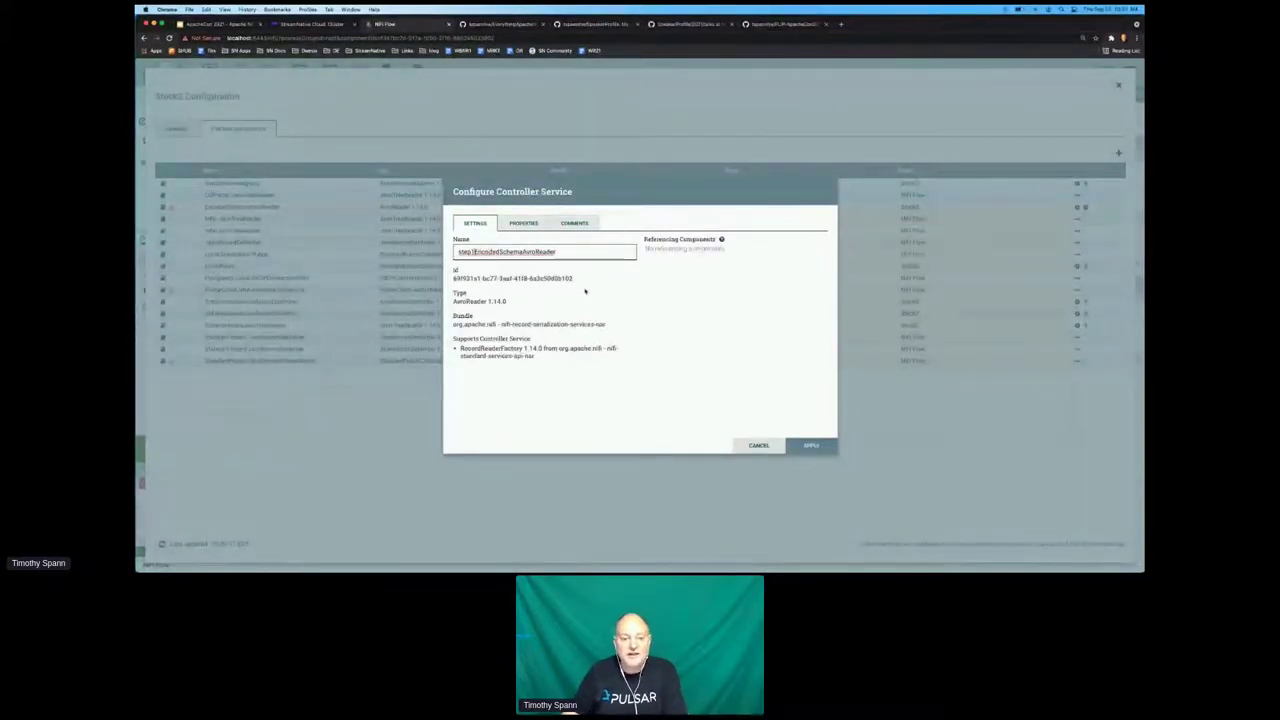
left_click(760, 446)
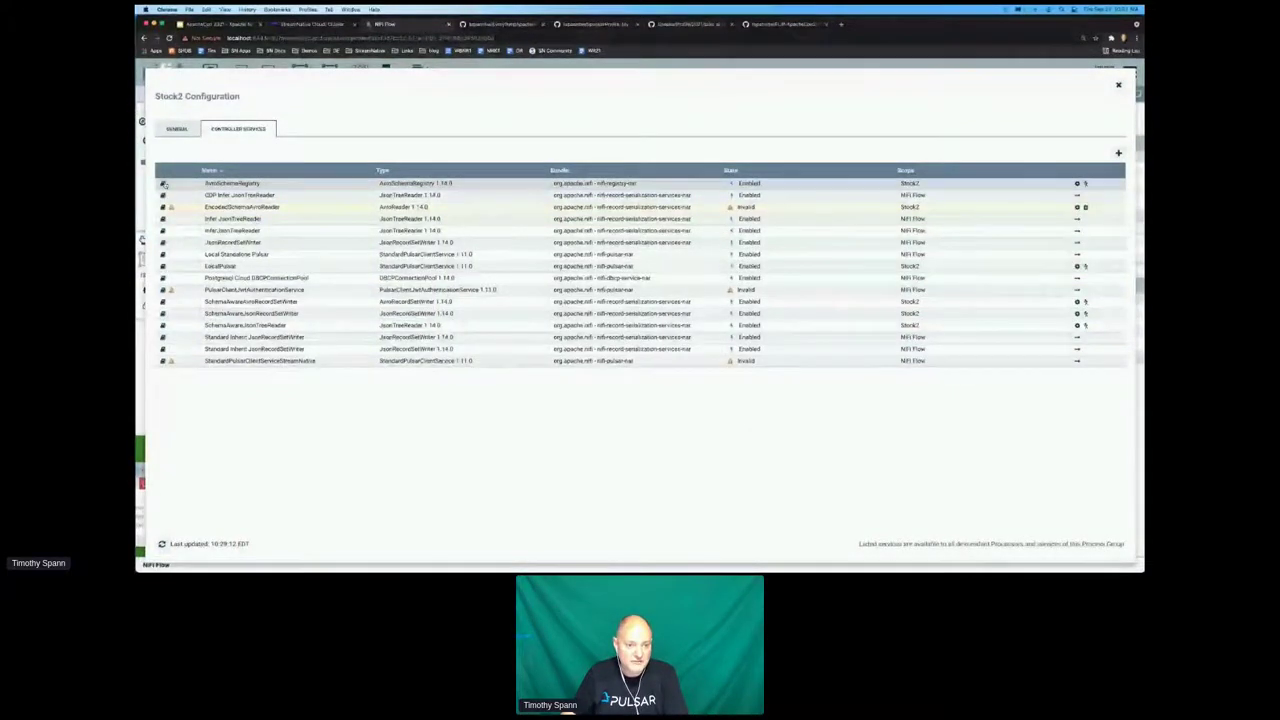
View the AvroSchemaRegistry documentation, browse the documentation index and the Getting Started page, and return to the controller services list.
left_click(164, 185)
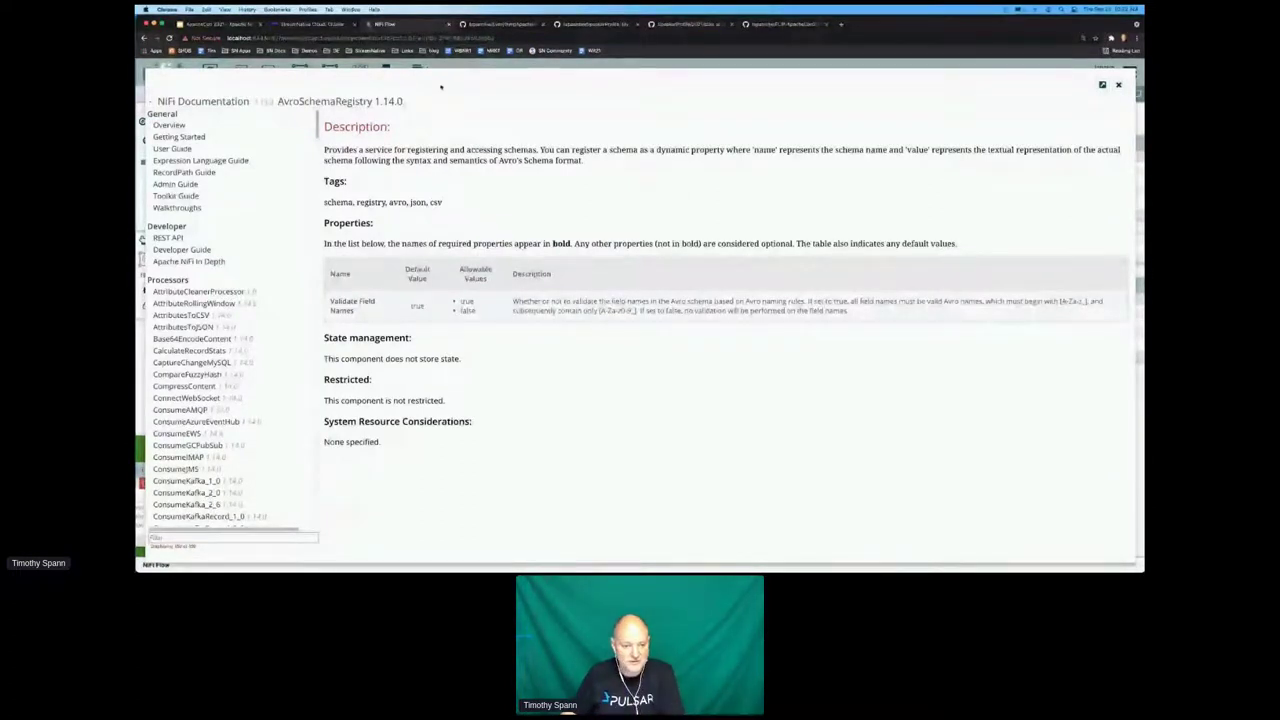
scroll(224, 179, "down", 1)
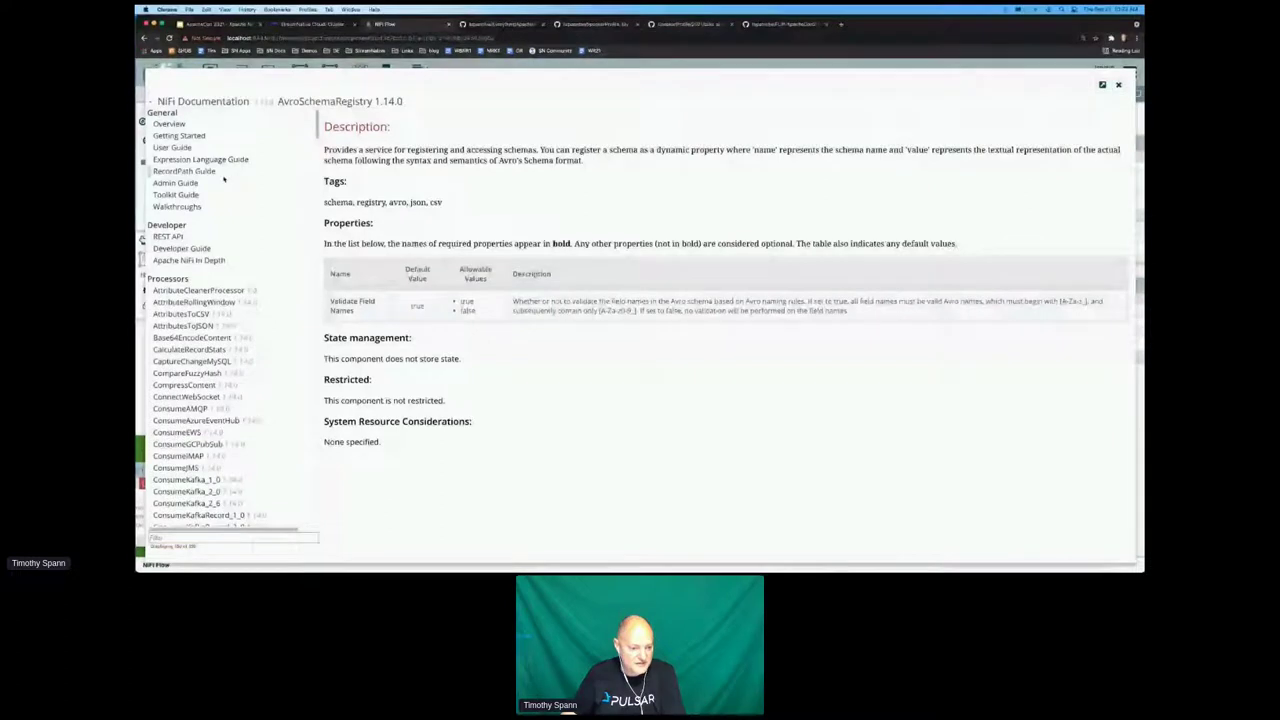
scroll(224, 179, "down", 15)
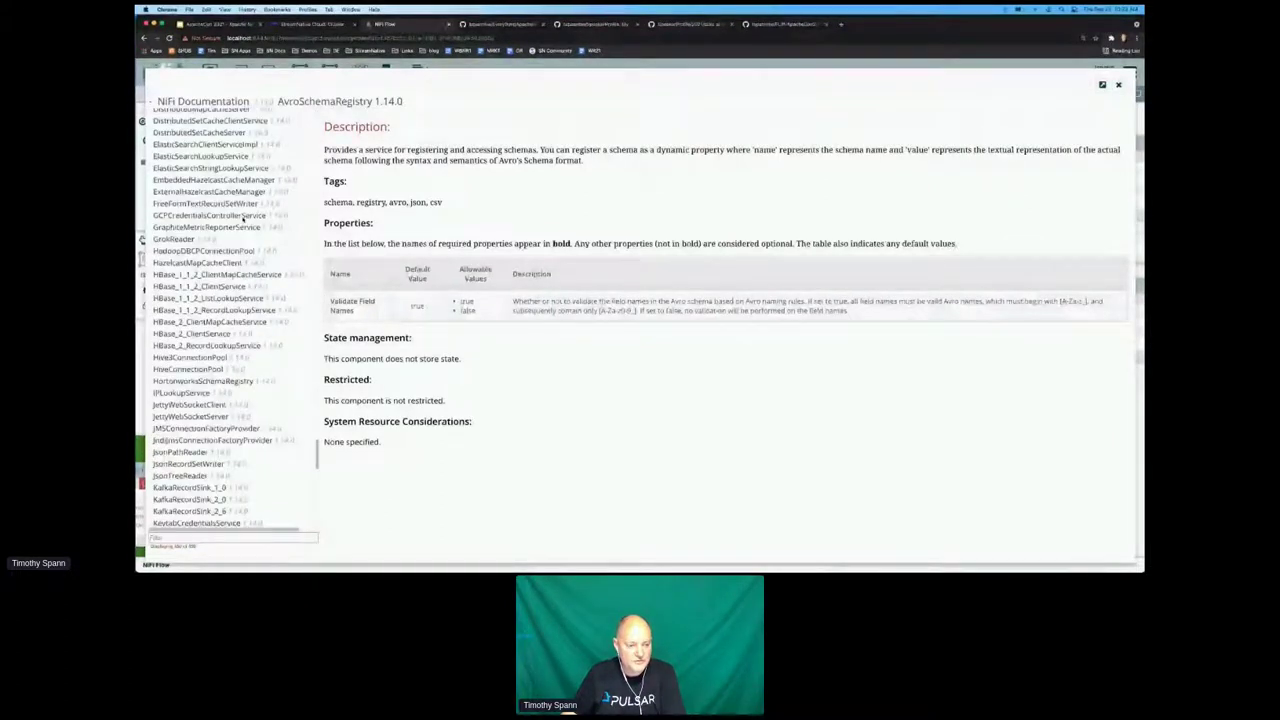
scroll(242, 218, "up", 10)
scroll(242, 218, "up", 15)
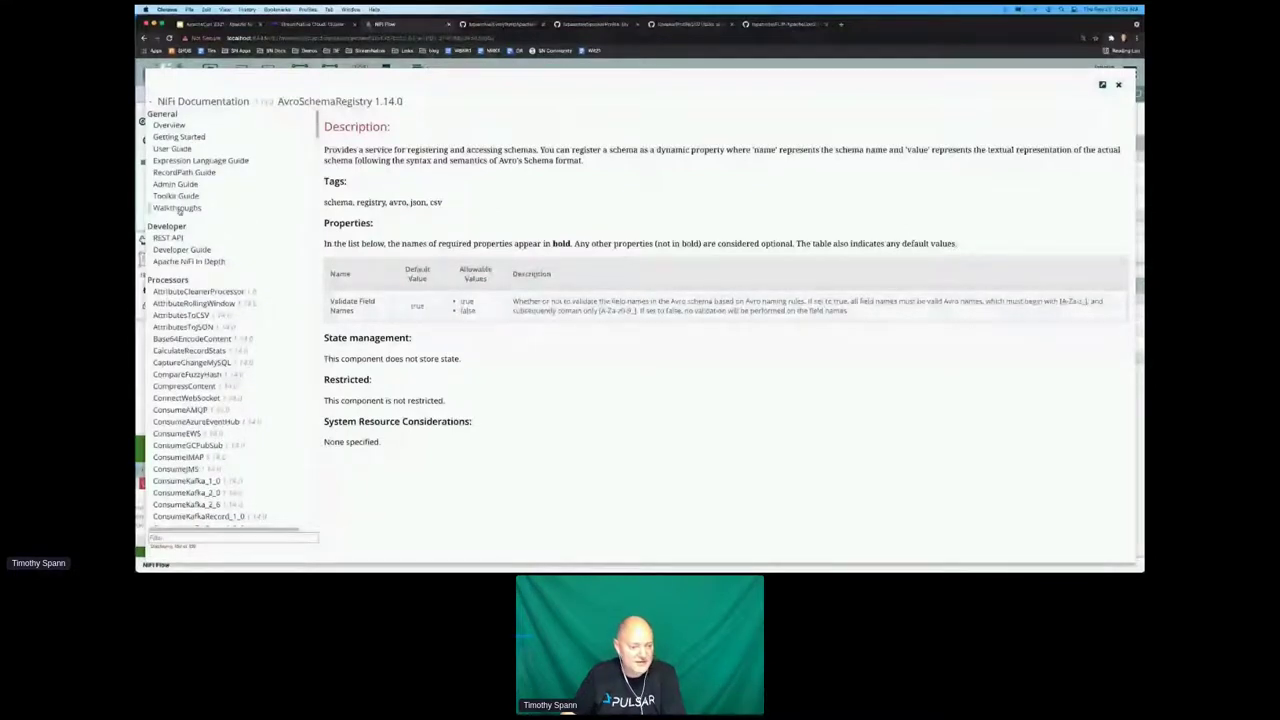
left_click(179, 137)
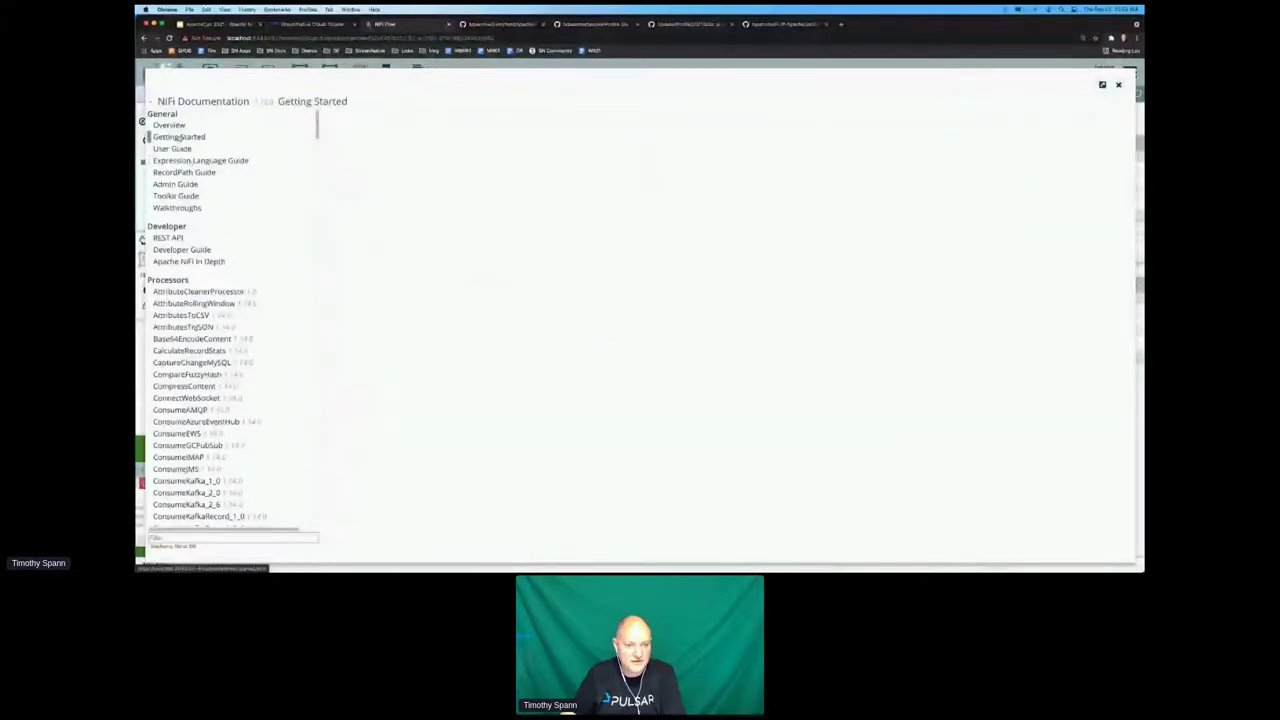
left_click(1118, 84)
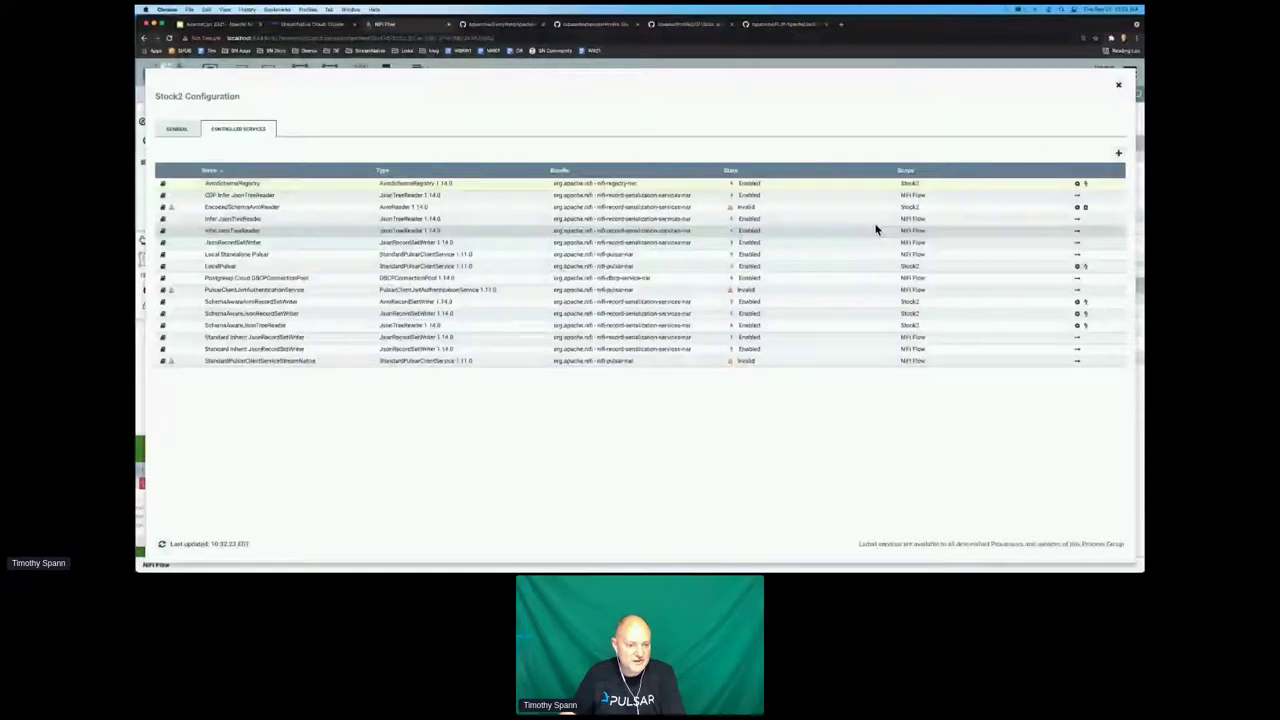
Delete the invalid EncodedSchemaAvroReader controller service from Stock2.
mouse_move(170, 207)
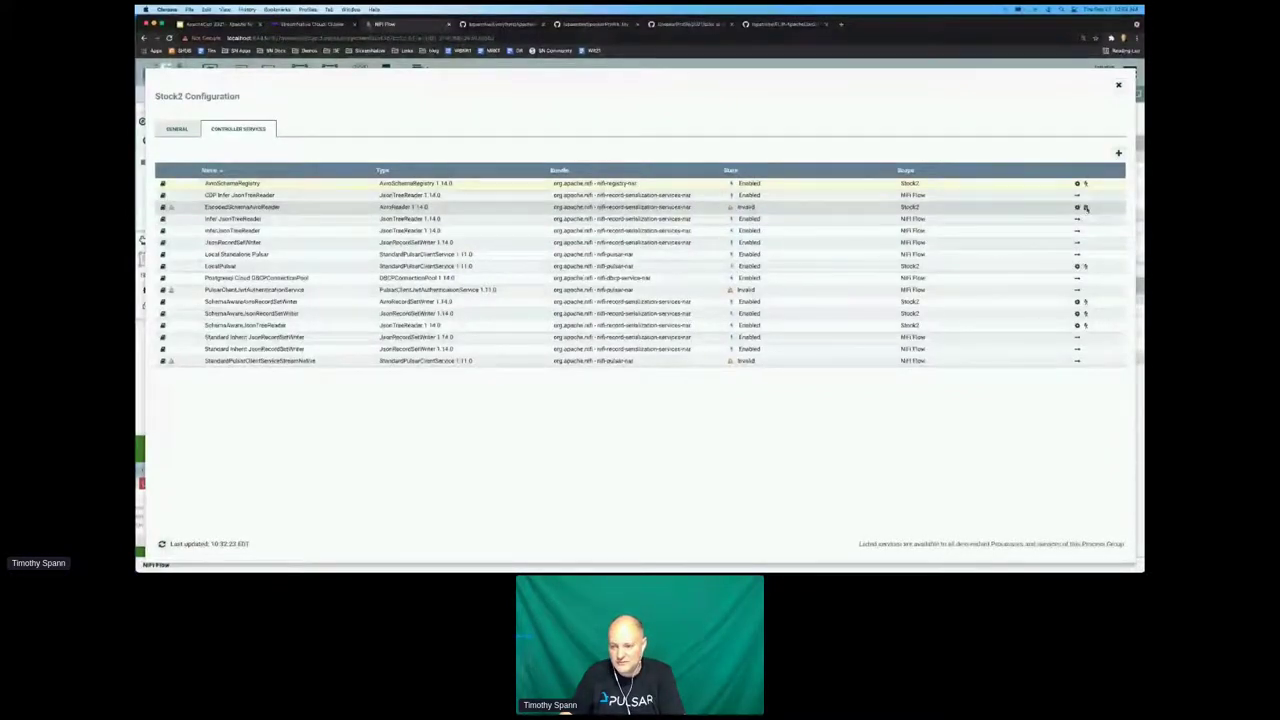
left_click(1086, 207)
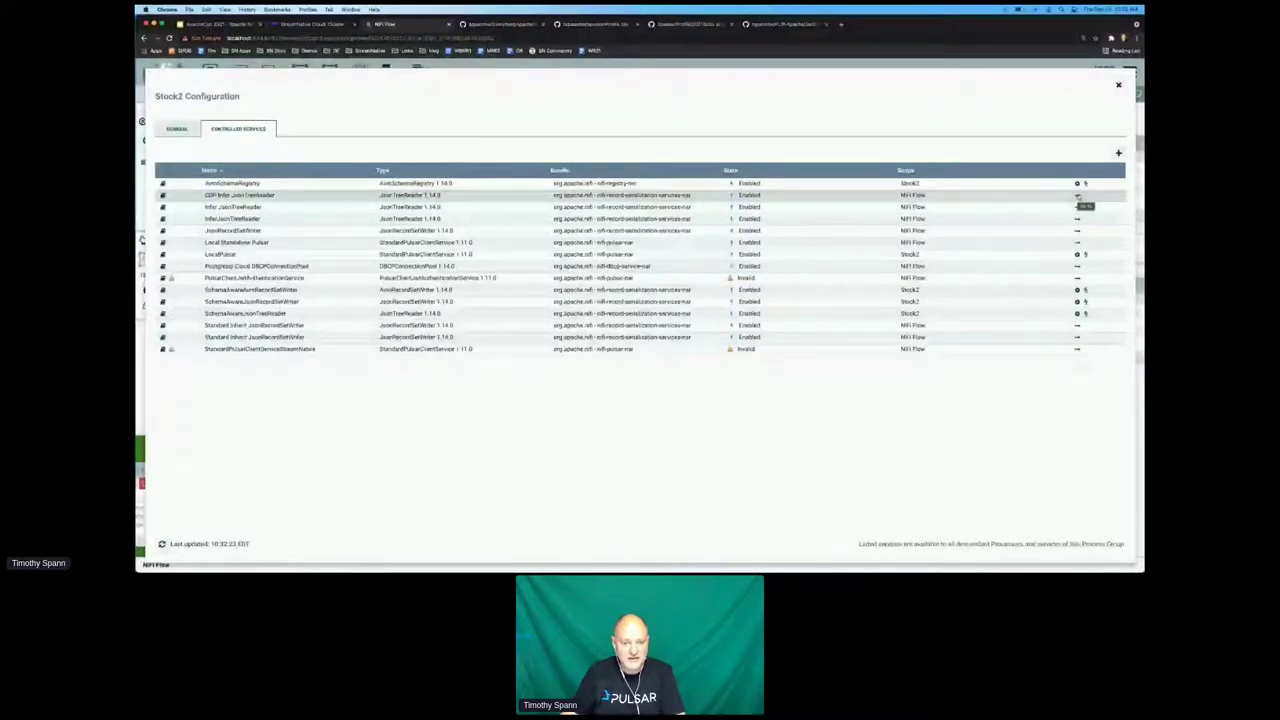
Go to the NiFi Flow scope that owns the CDP Infer JsonTreeReader service, view its controller services, and close the configuration.
left_click(1077, 195)
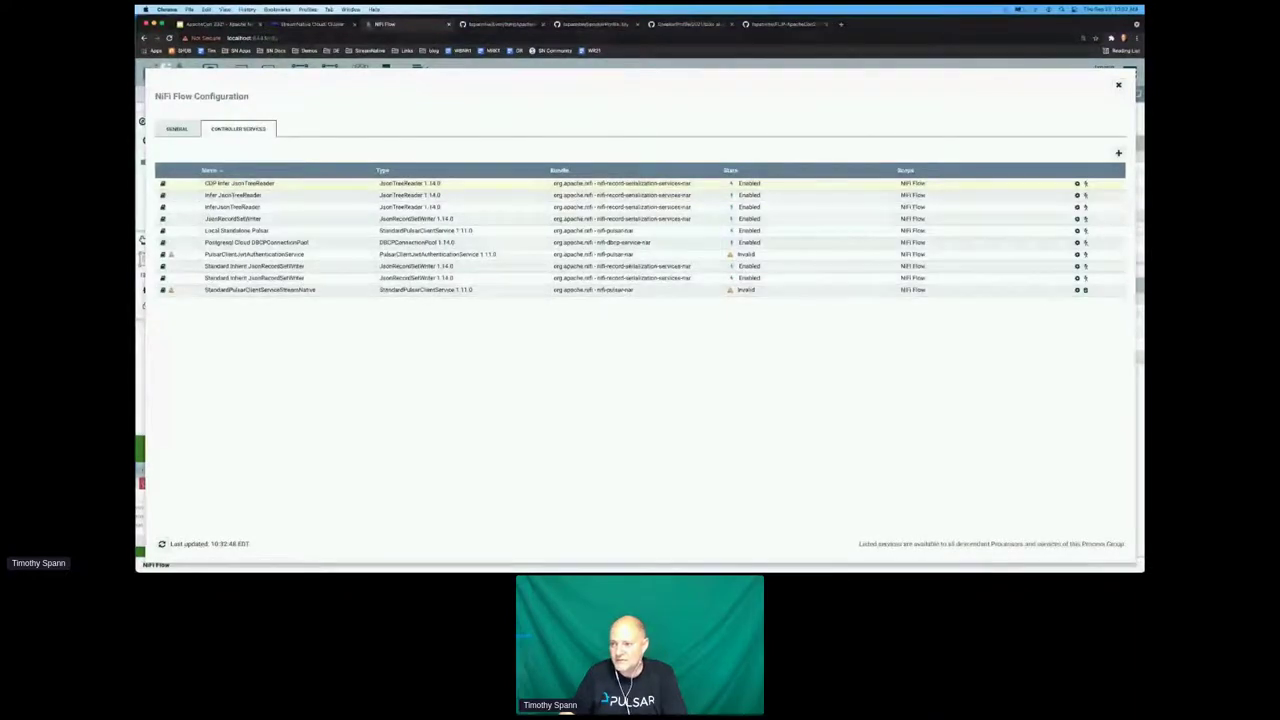
left_click(1118, 84)
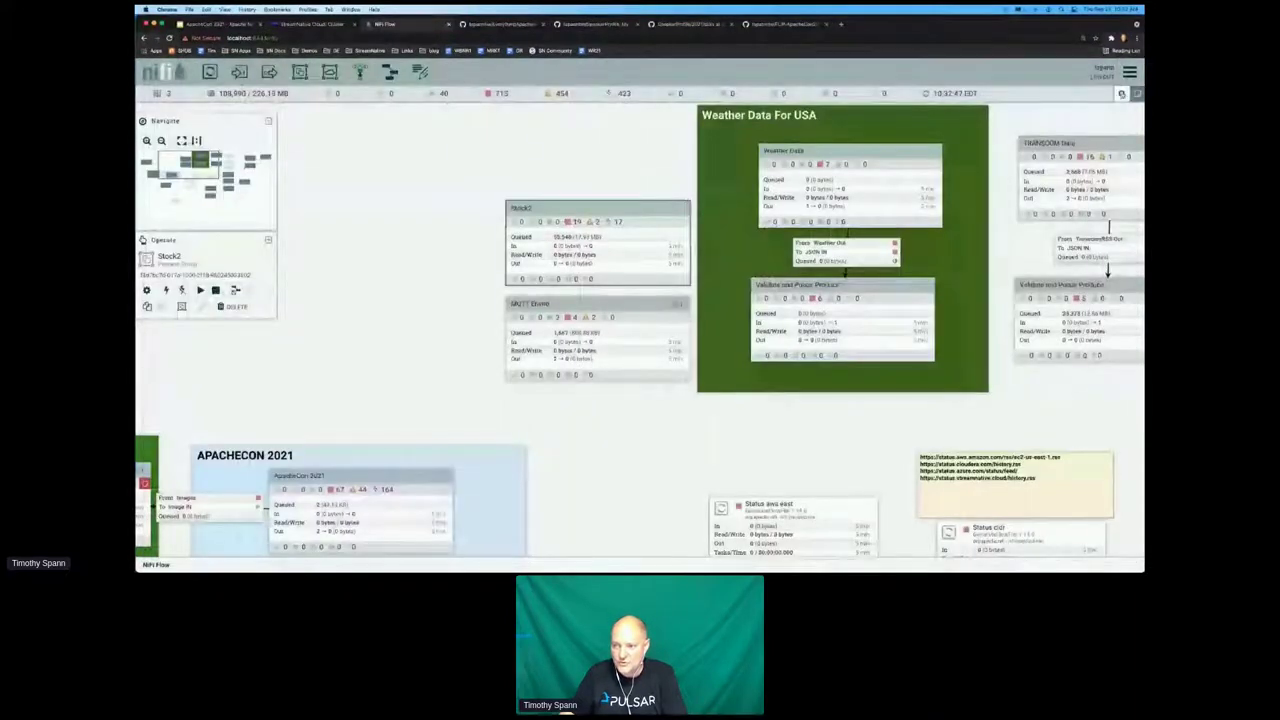
Search the flow for "ftp" and go to the PutFTP processor in the Garden Processing group.
left_click(1120, 93)
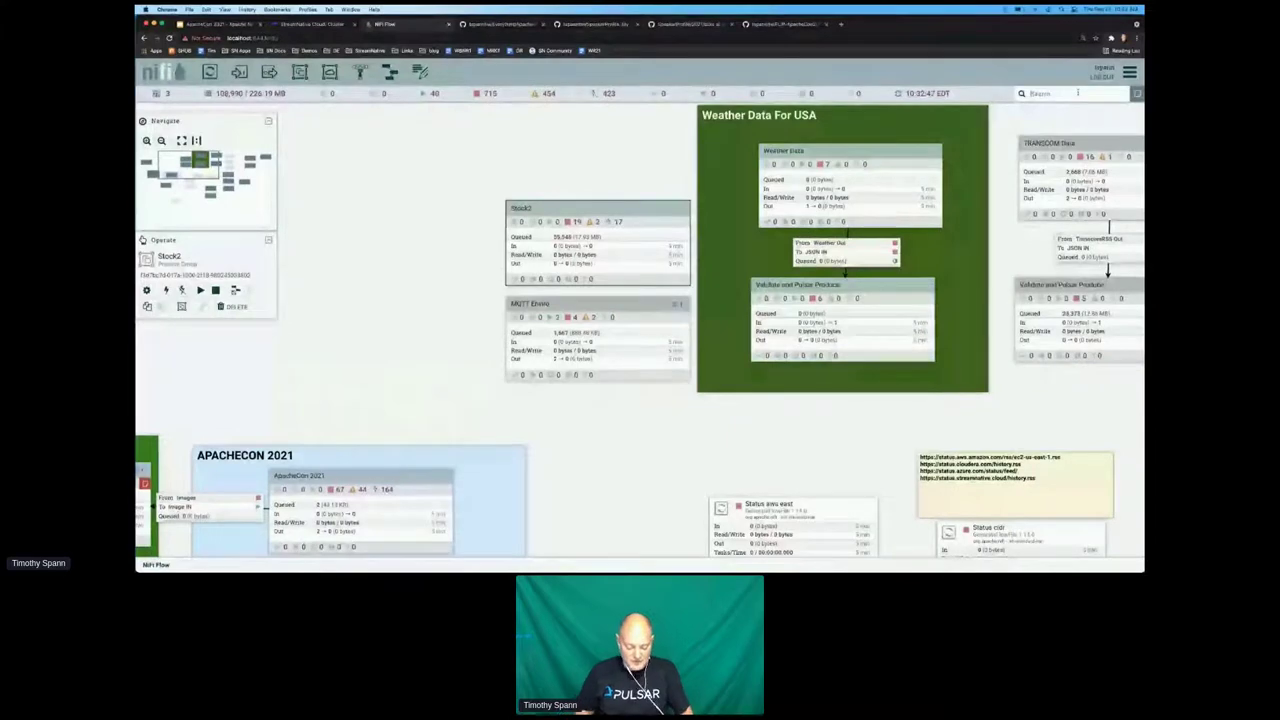
type("h")
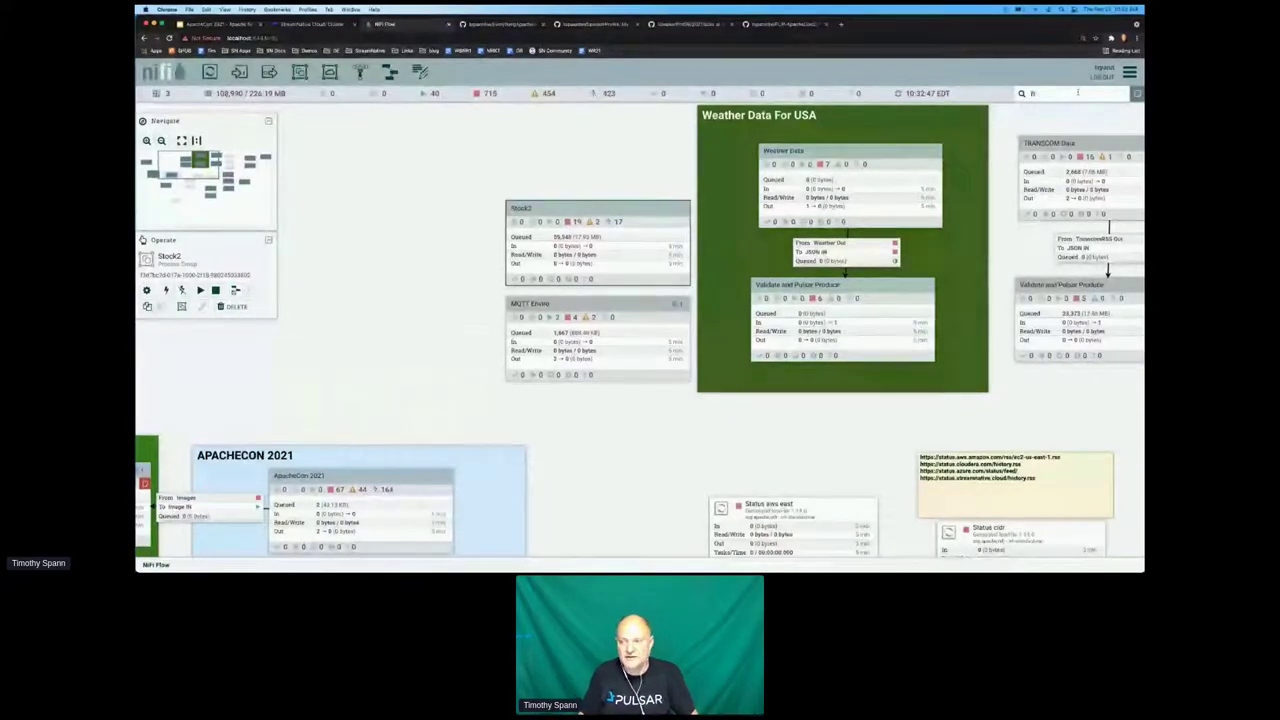
type("pi")
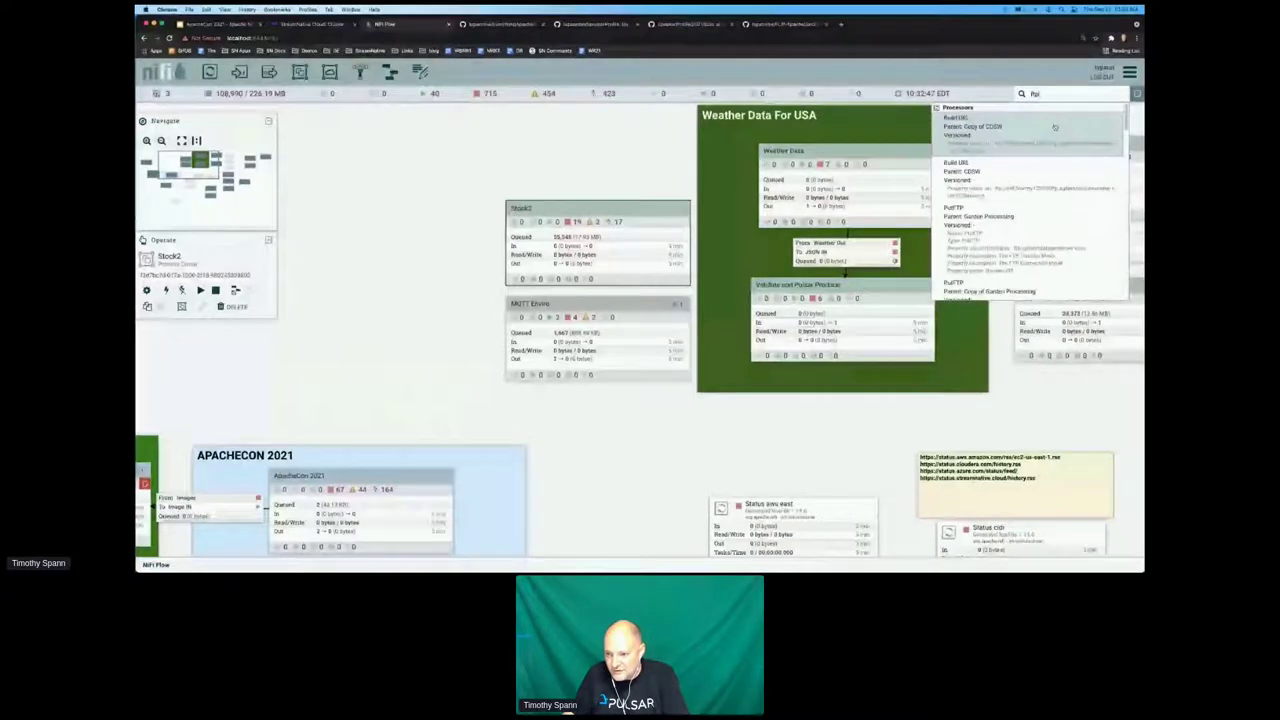
scroll(969, 224, "down", 1)
left_click(969, 224)
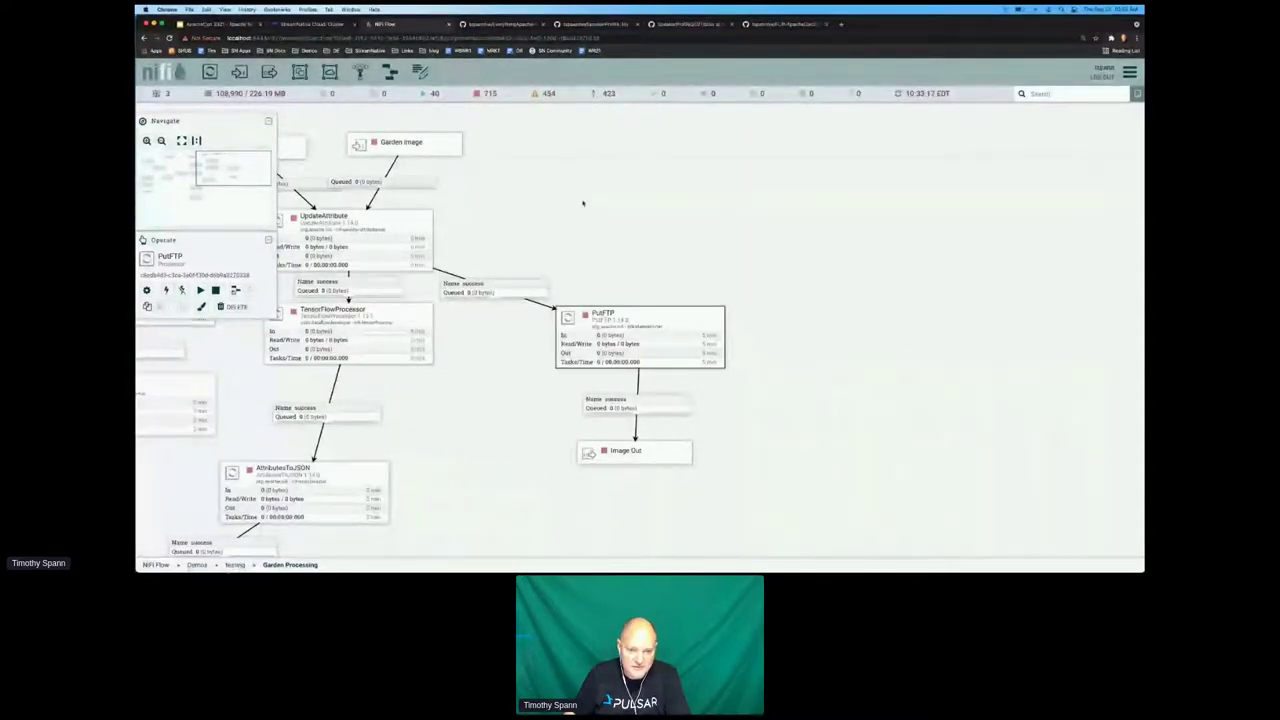
Look over the Garden Processing flow from the image inputs across to ConvertRecord, and return to the root NiFi Flow through Demos.
left_click_drag(583, 204, 925, 188)
left_click_drag(482, 138, 765, 150)
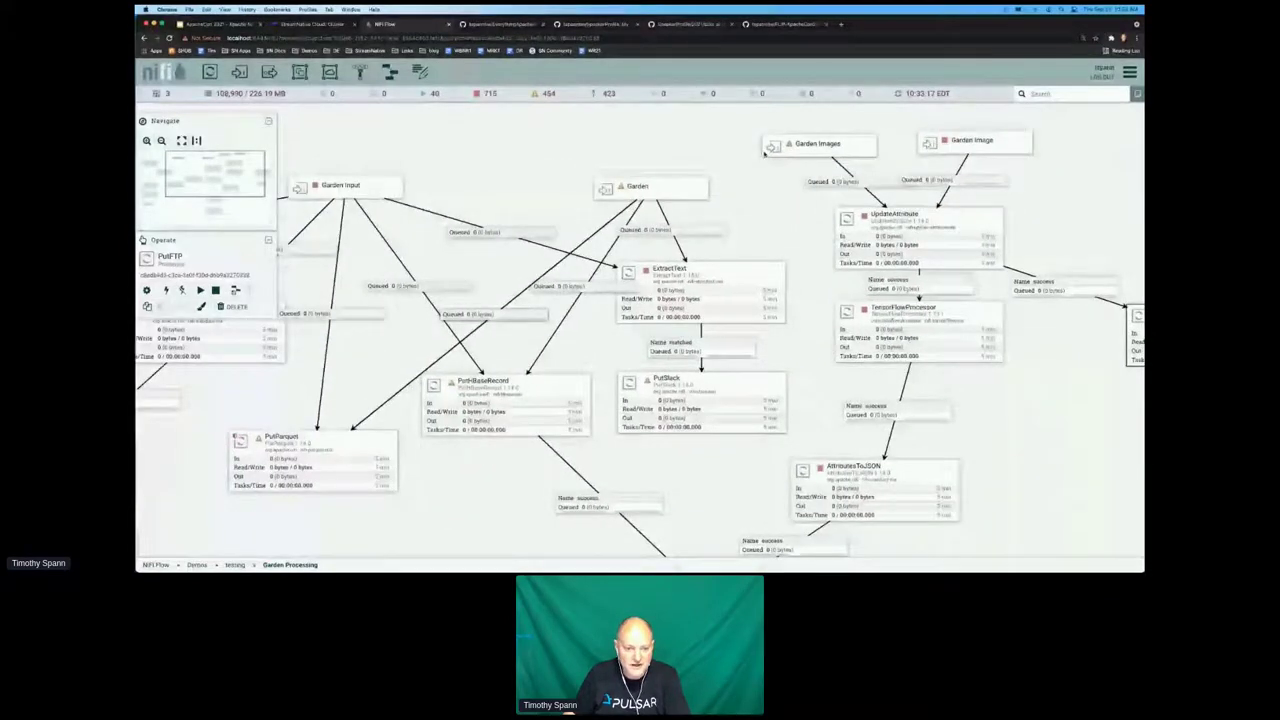
left_click_drag(330, 205, 757, 190)
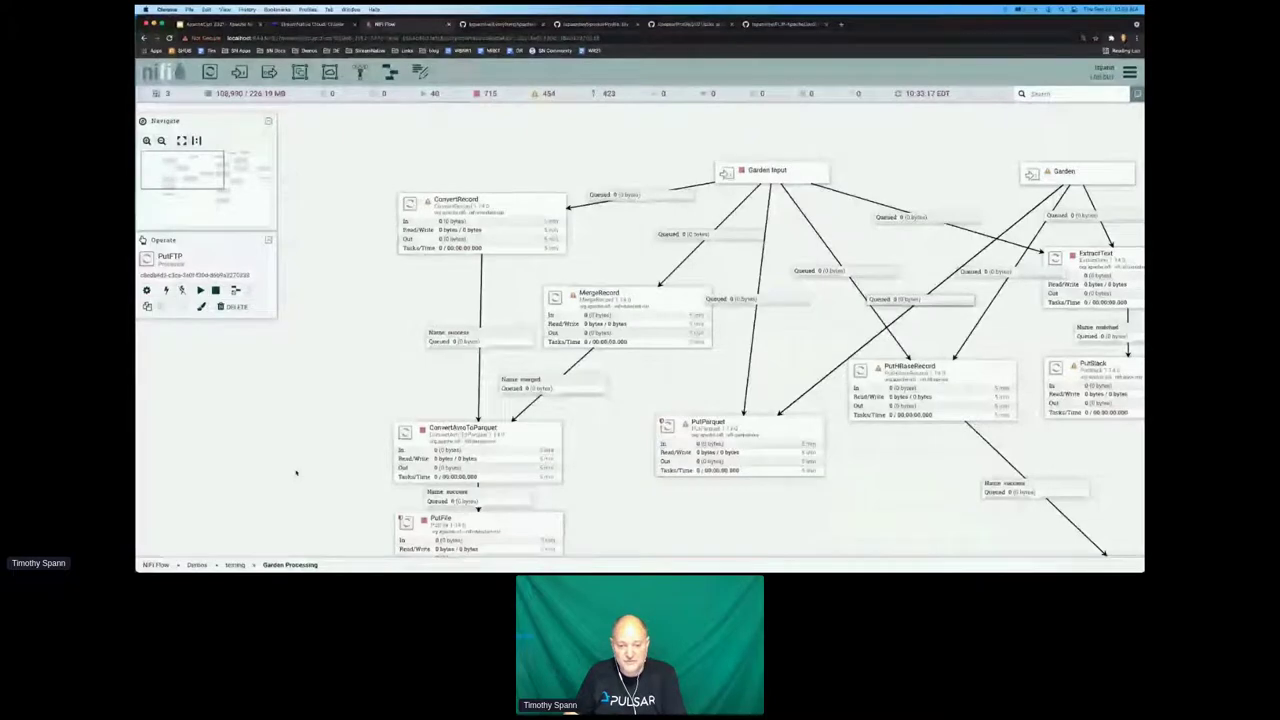
left_click(230, 565)
left_click(193, 566)
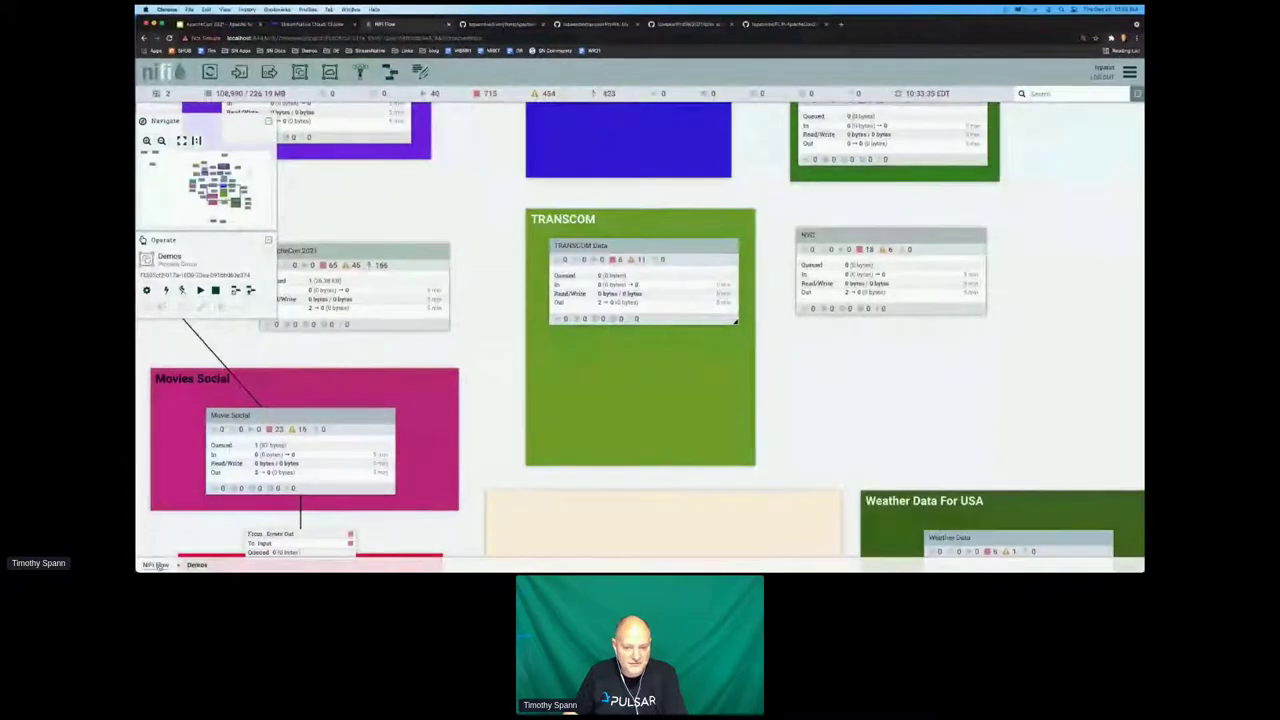
left_click(155, 565)
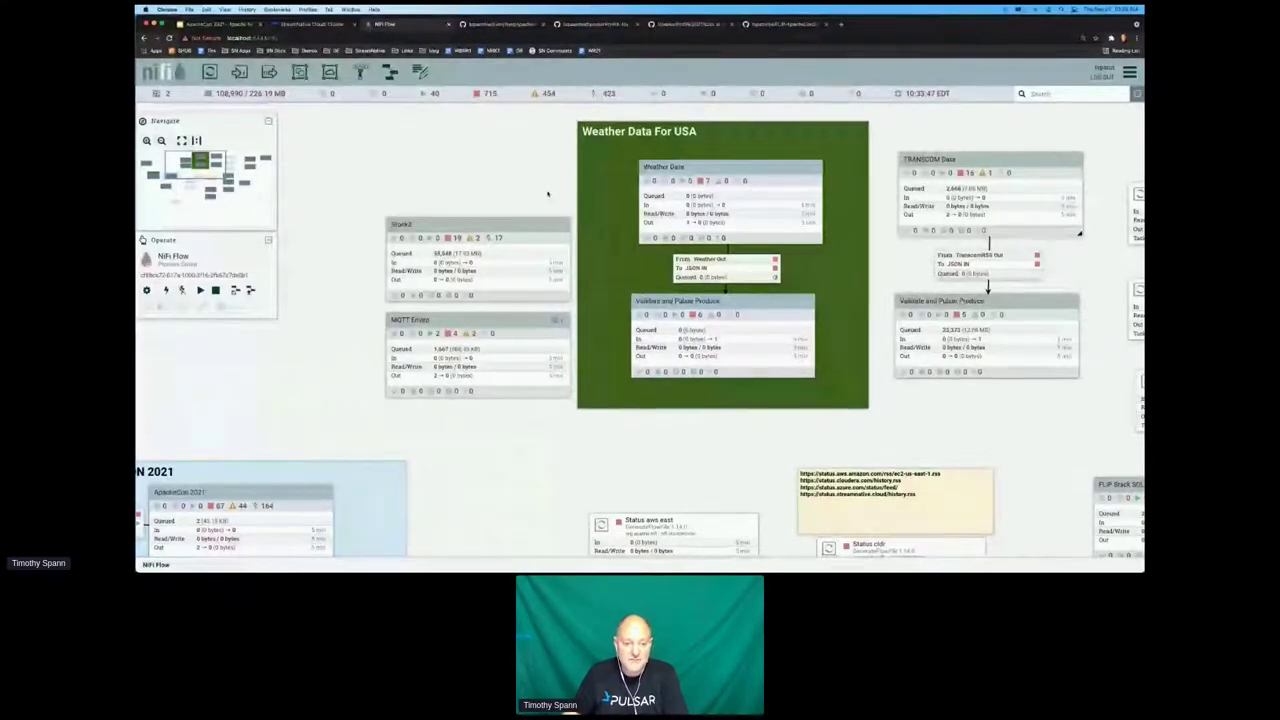
Download the flow definition of the Stock2 process group.
left_click(474, 257)
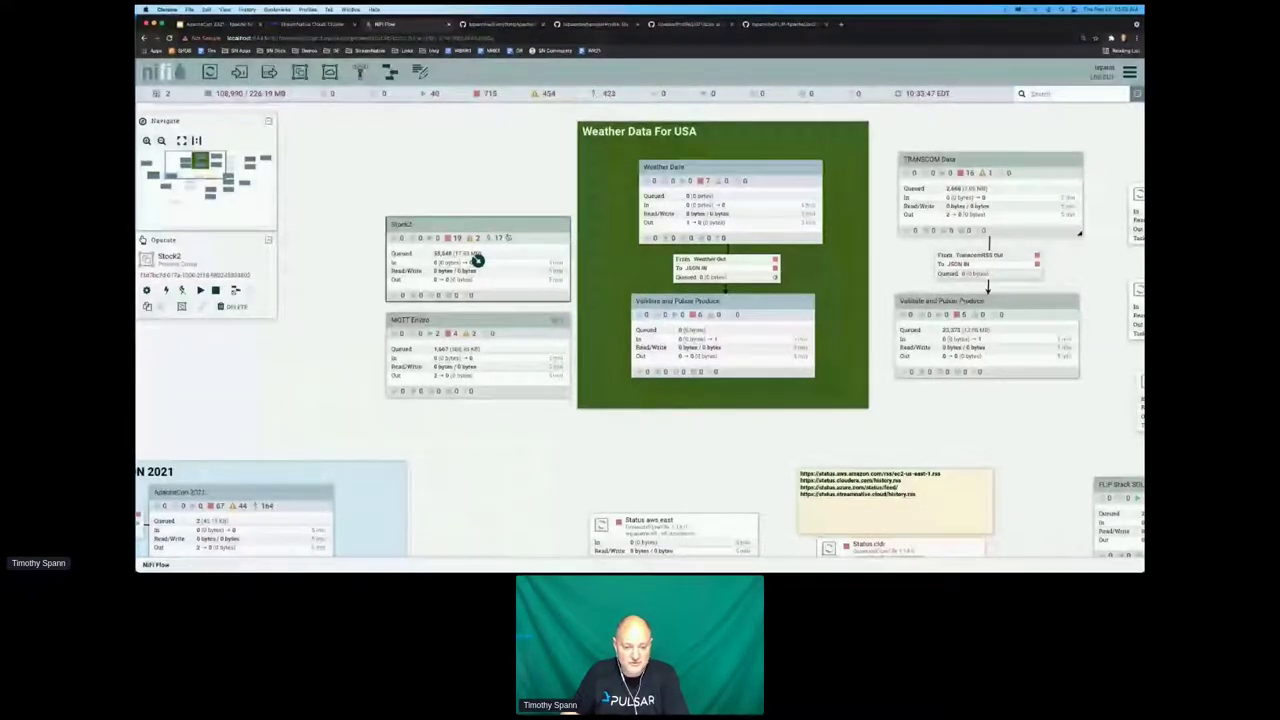
right_click(508, 238)
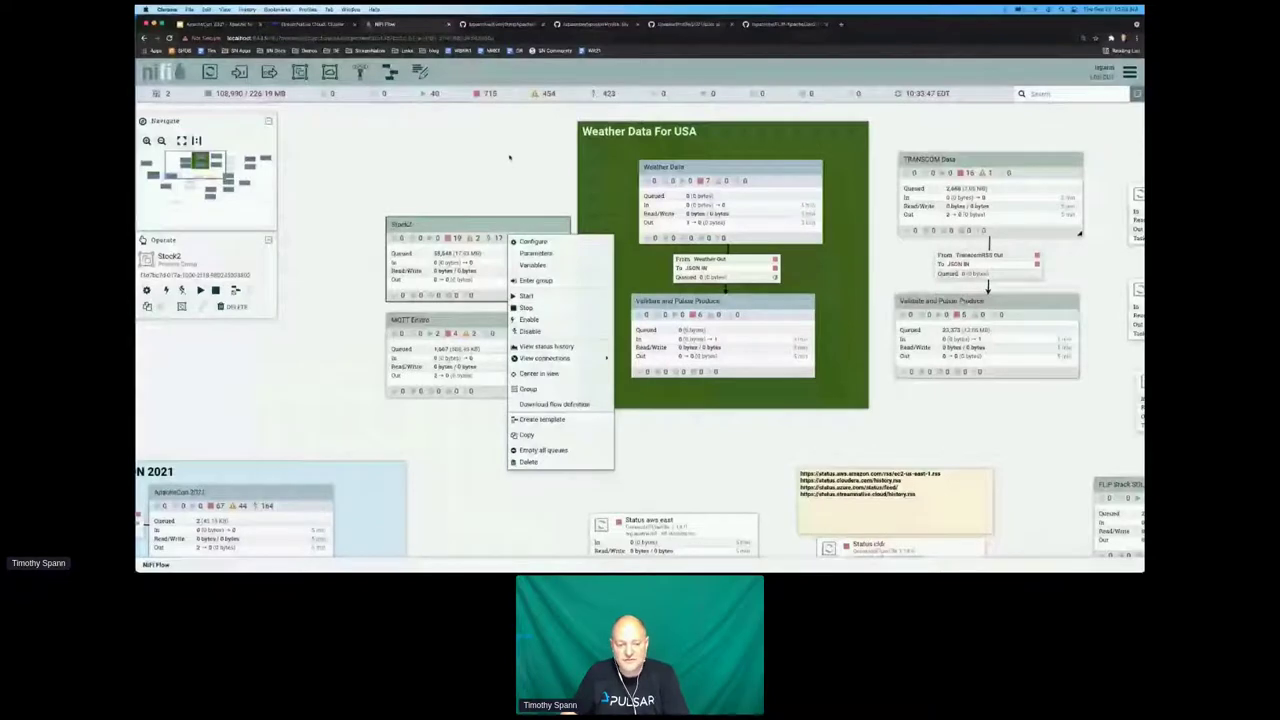
left_click(474, 257)
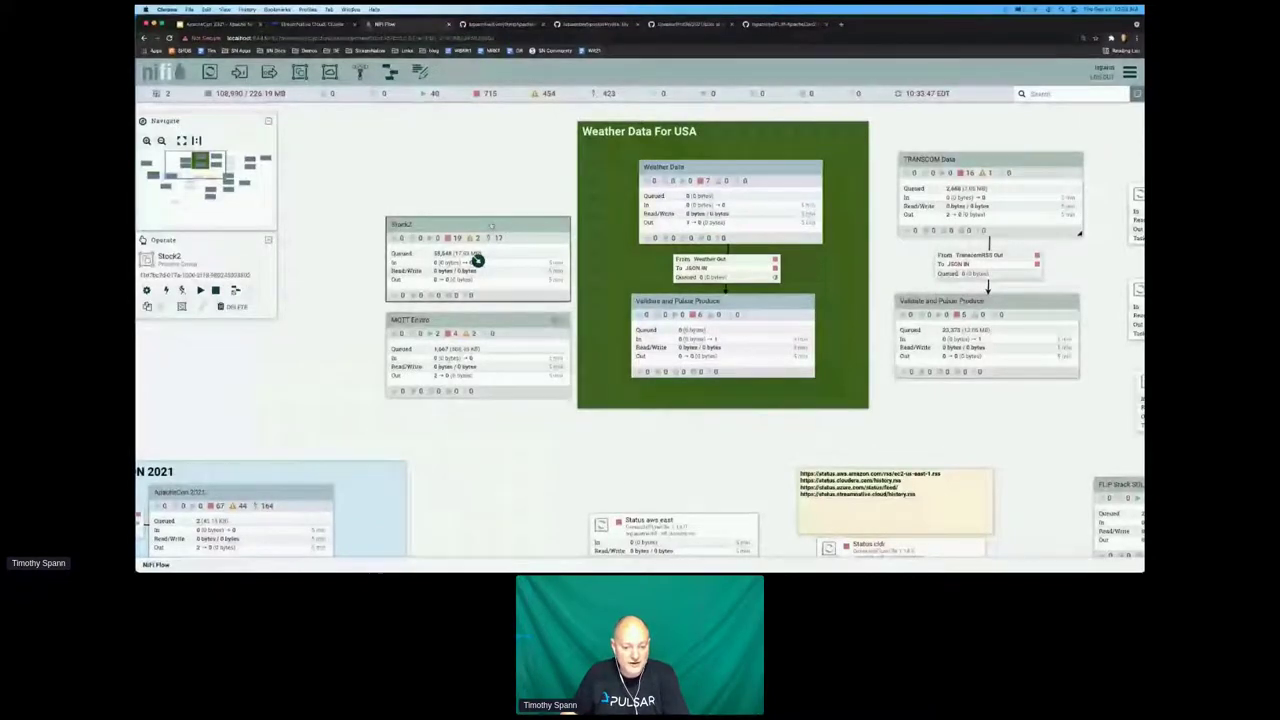
right_click(491, 224)
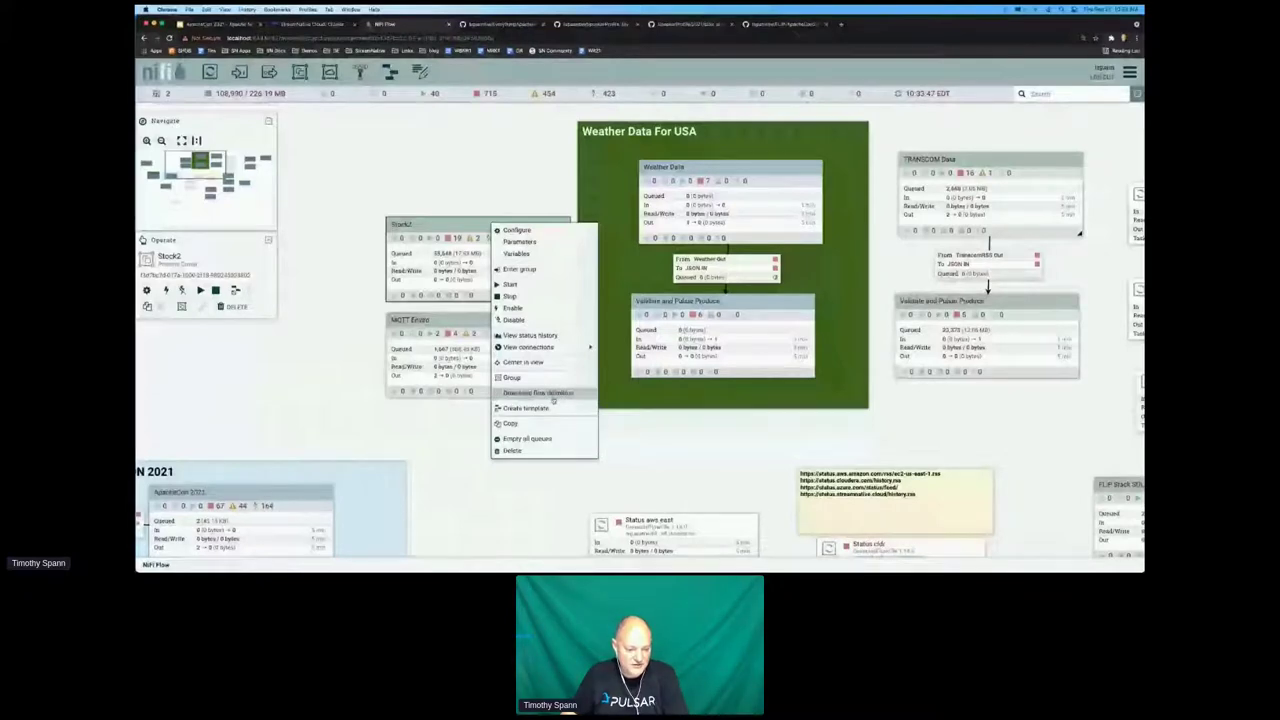
left_click(540, 393)
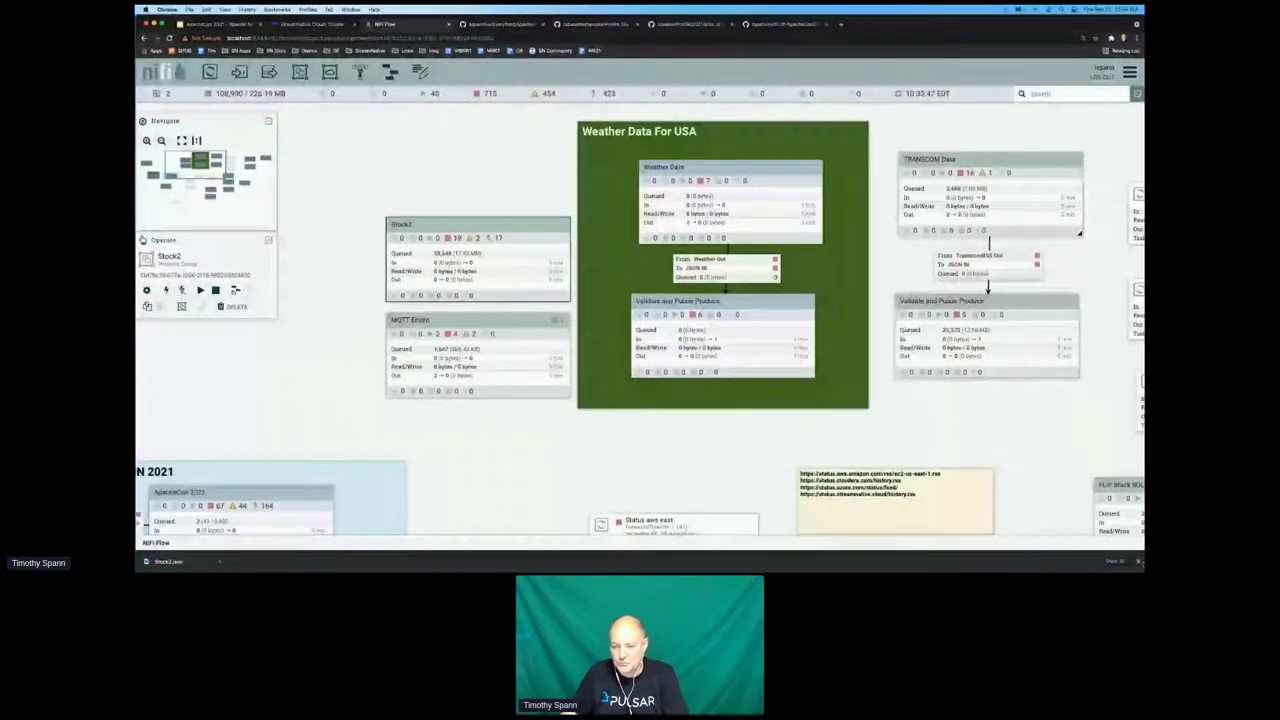
View Stock2's controller services and the parameters of its parameter context, and close both without changes.
right_click(506, 227)
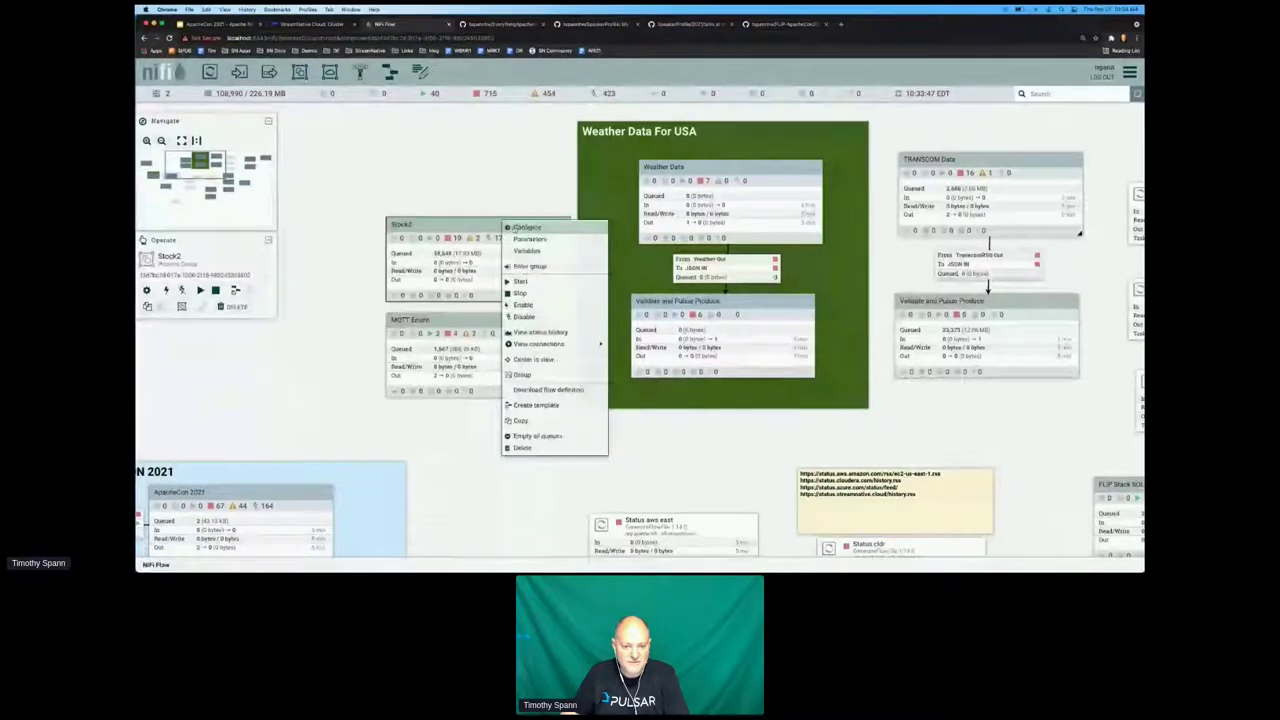
left_click(512, 228)
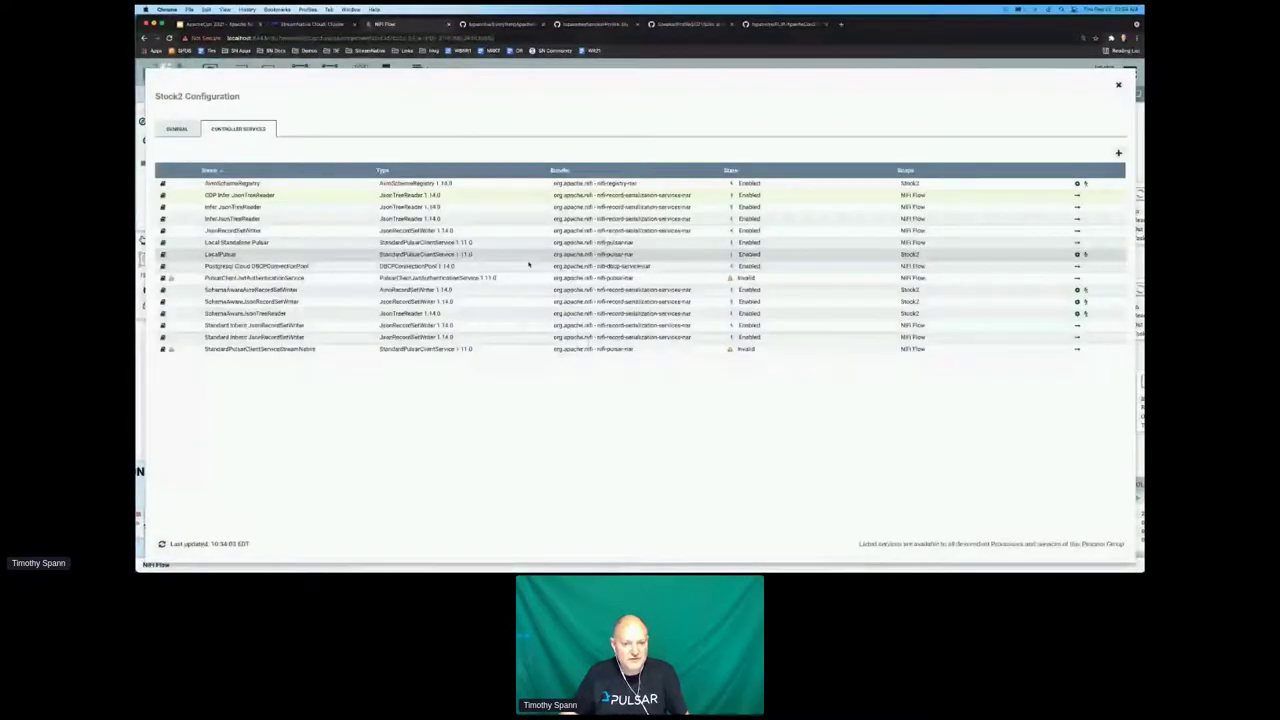
key("Escape")
right_click(512, 251)
left_click(543, 270)
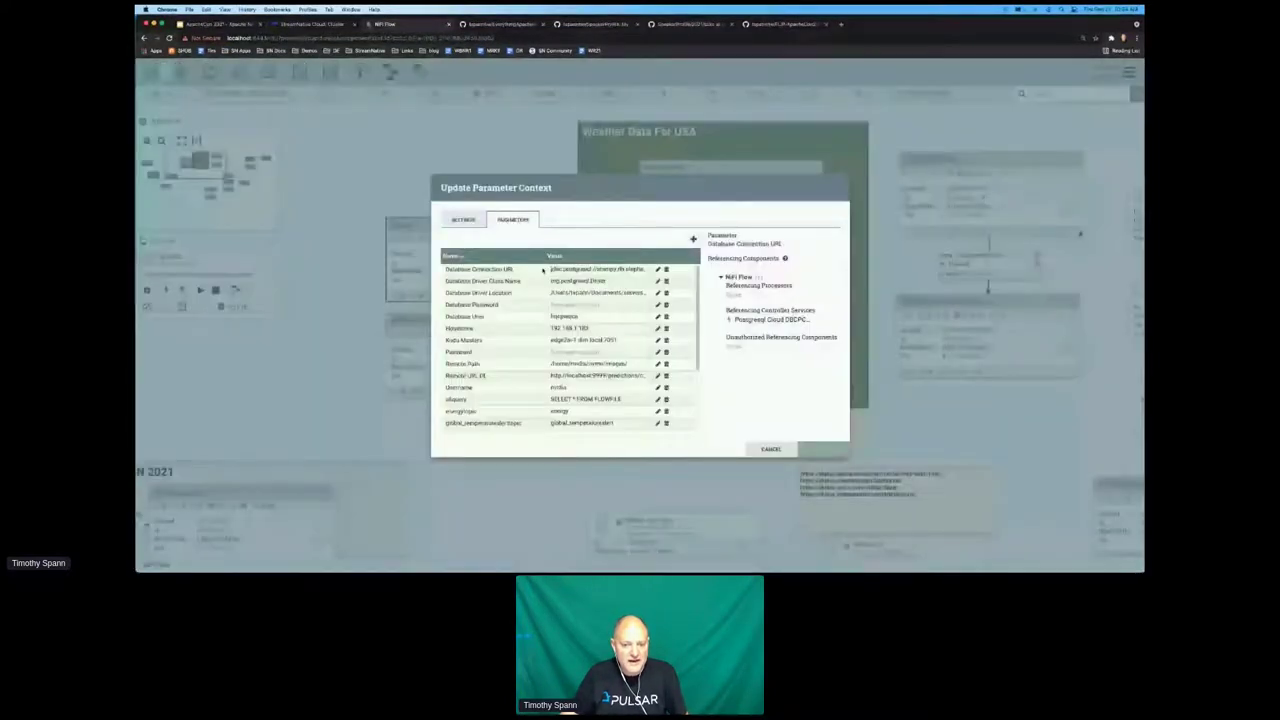
key("Escape")
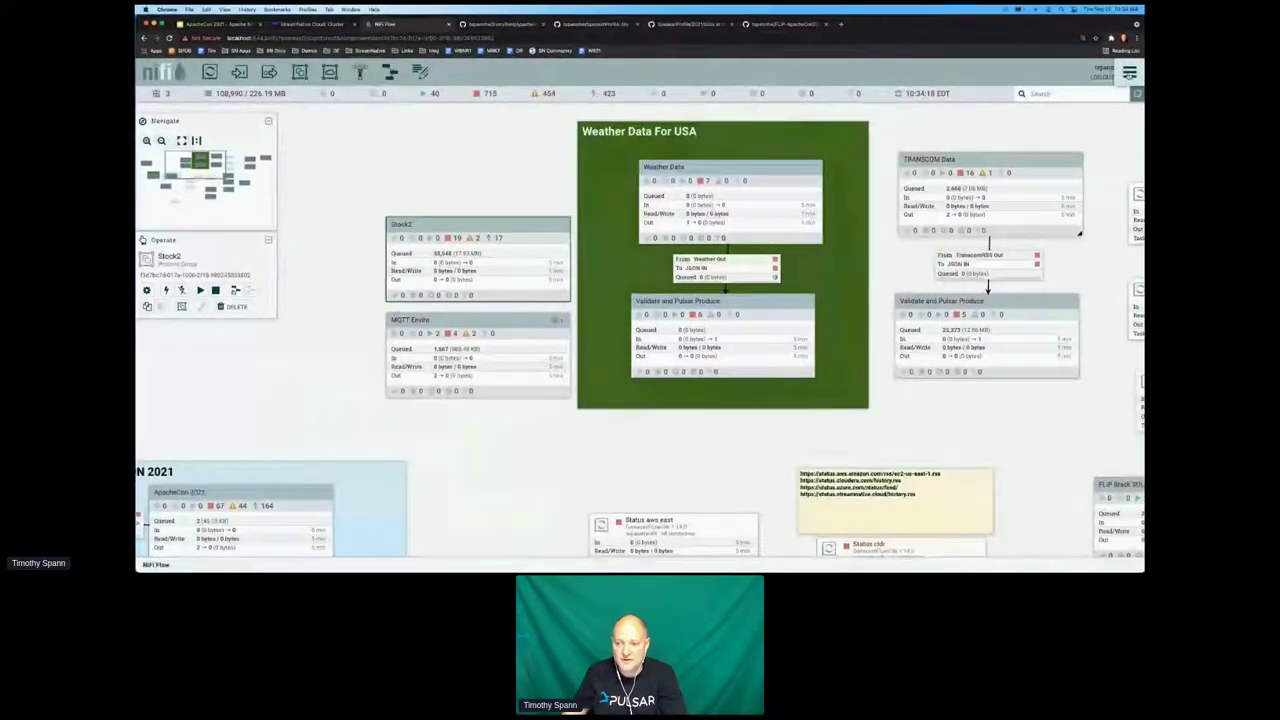
Show the NiFi Summary, sort the processors by run status, and review the input ports, output ports and remote process groups.
left_click(1129, 73)
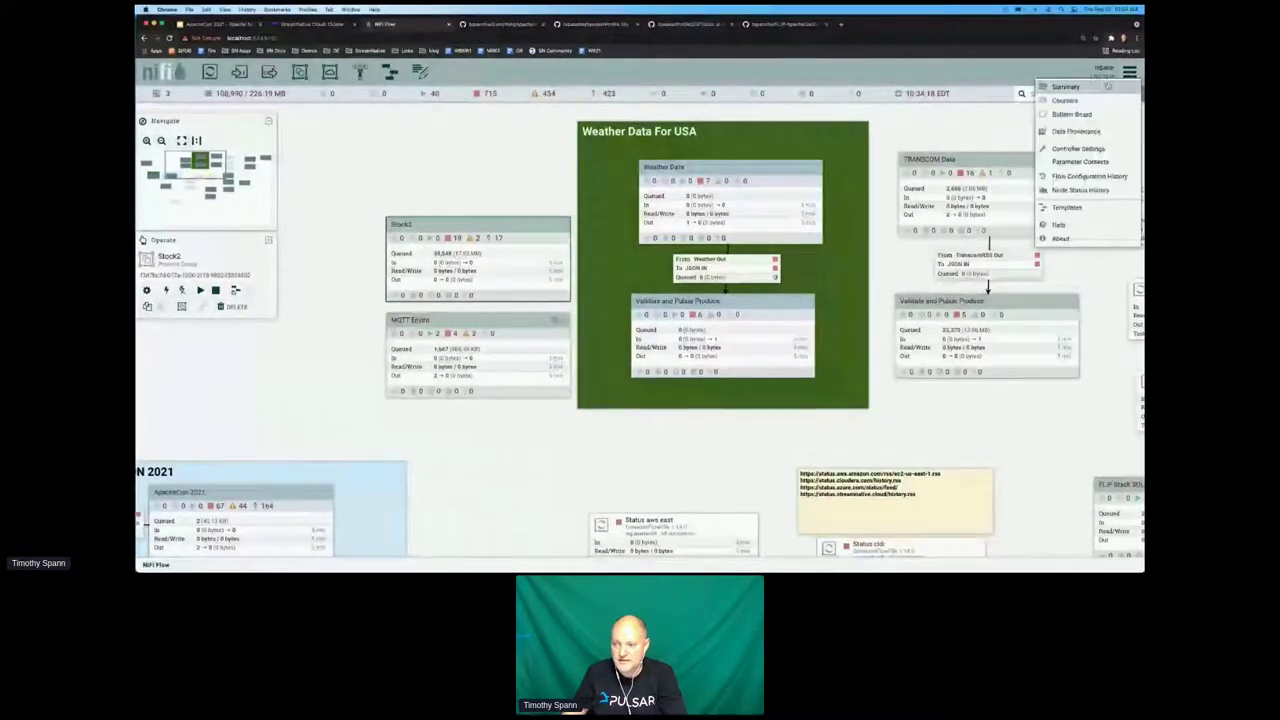
left_click(1085, 87)
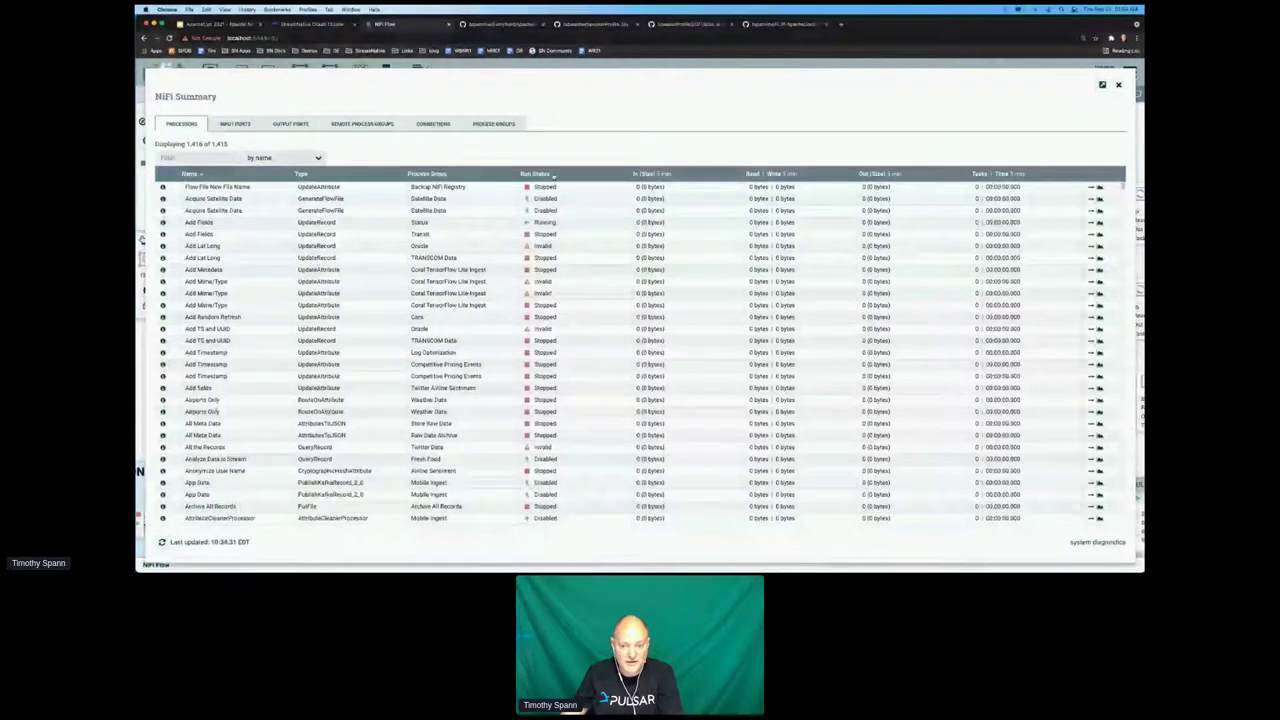
left_click(536, 174)
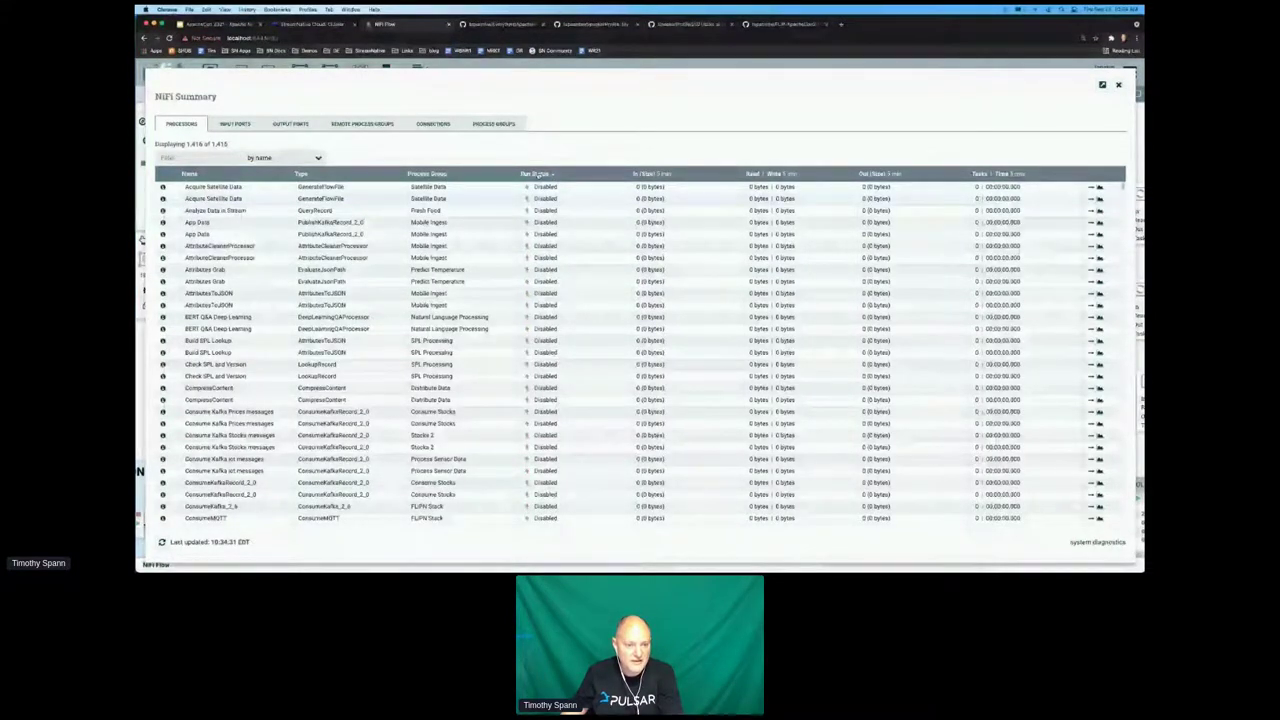
left_click(235, 123)
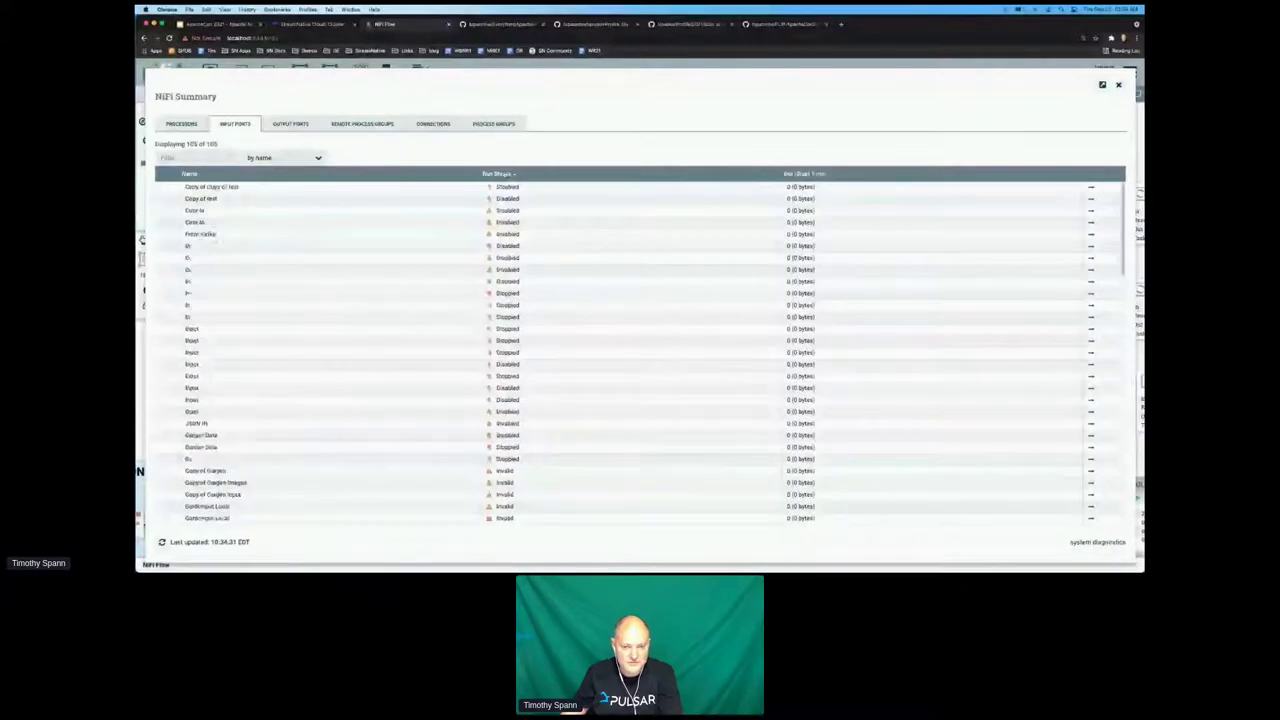
left_click(290, 123)
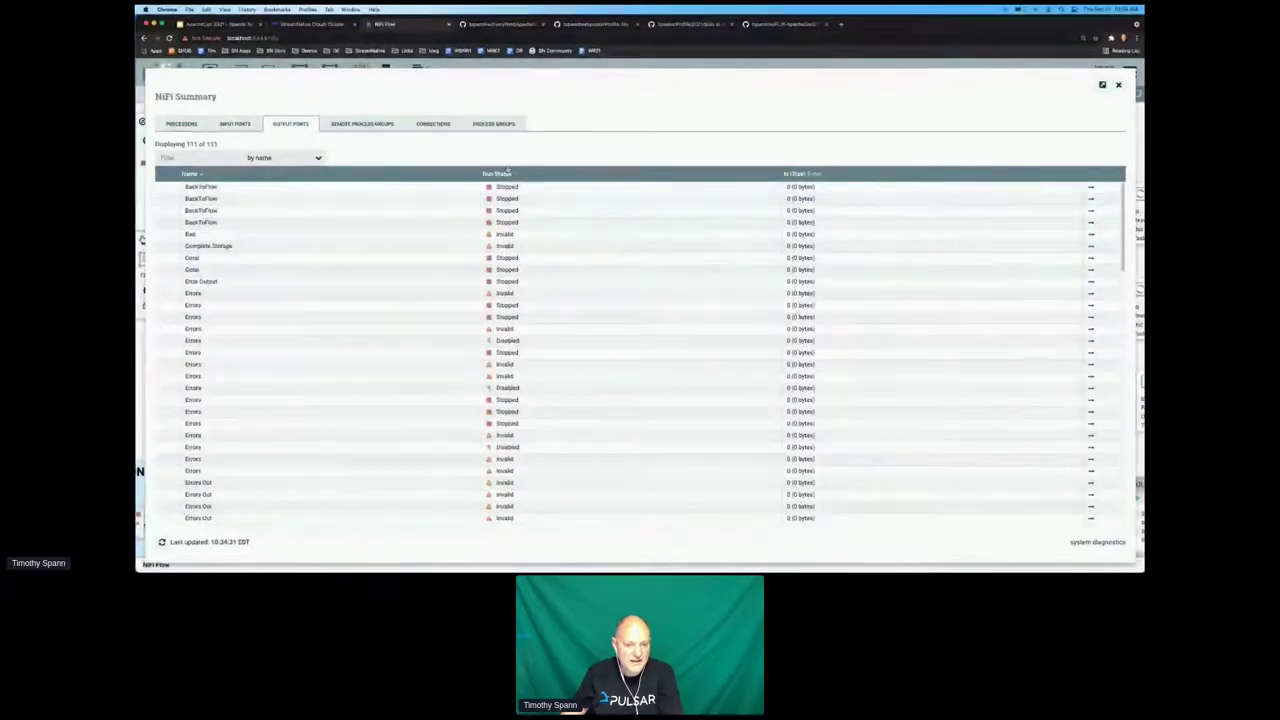
left_click(355, 124)
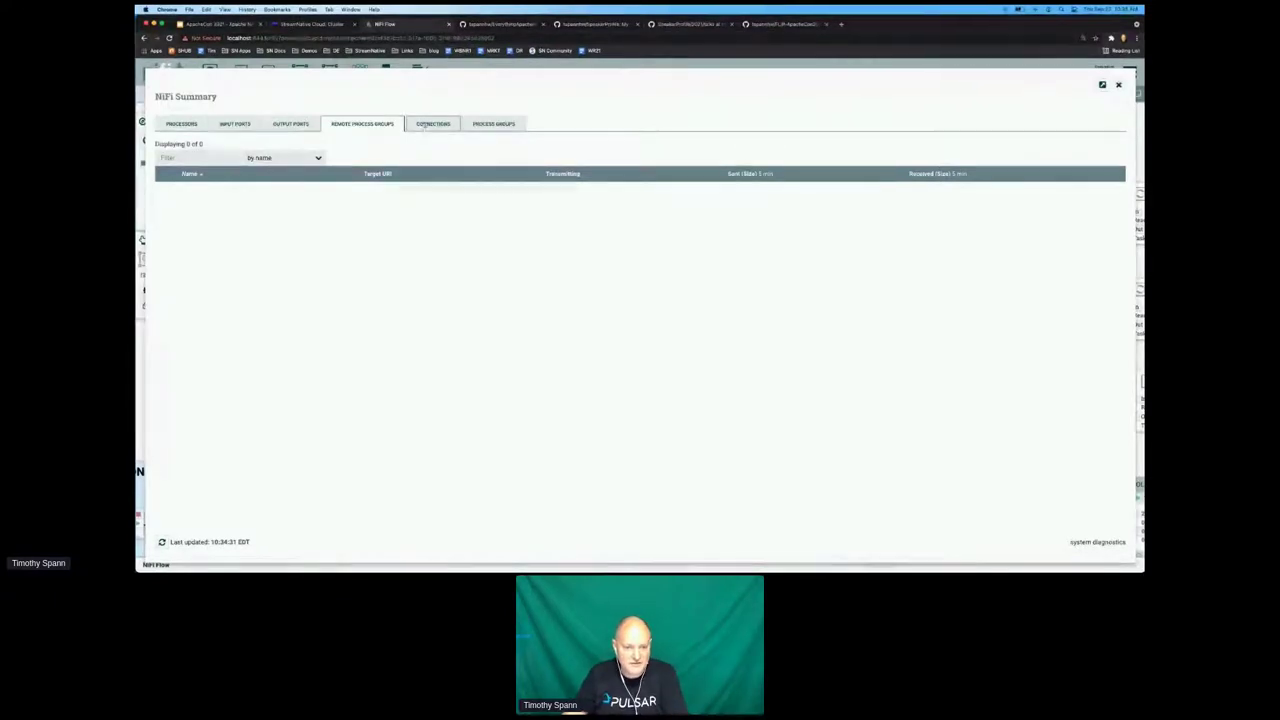
Sort the summary's connections by queue threshold and view the Max Queued Duration history of the Query and Convert to PutDatabaseRecord connection.
left_click(432, 127)
left_click(328, 174)
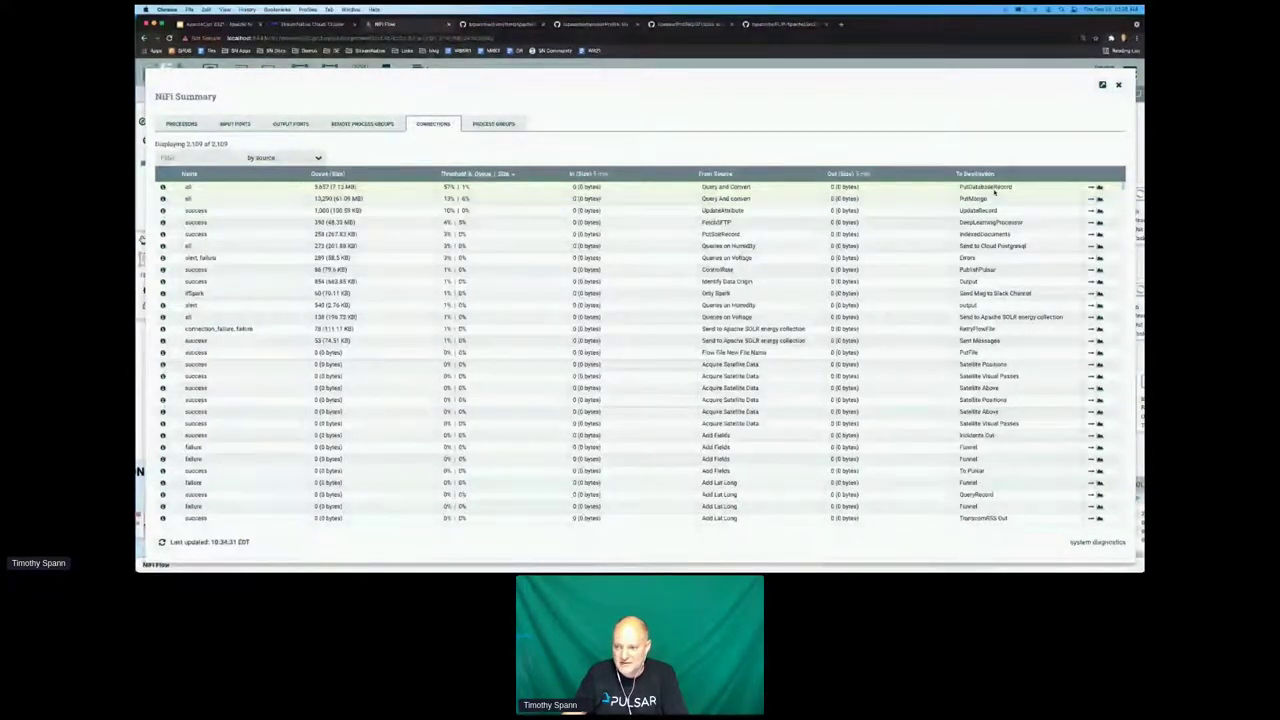
left_click(1099, 187)
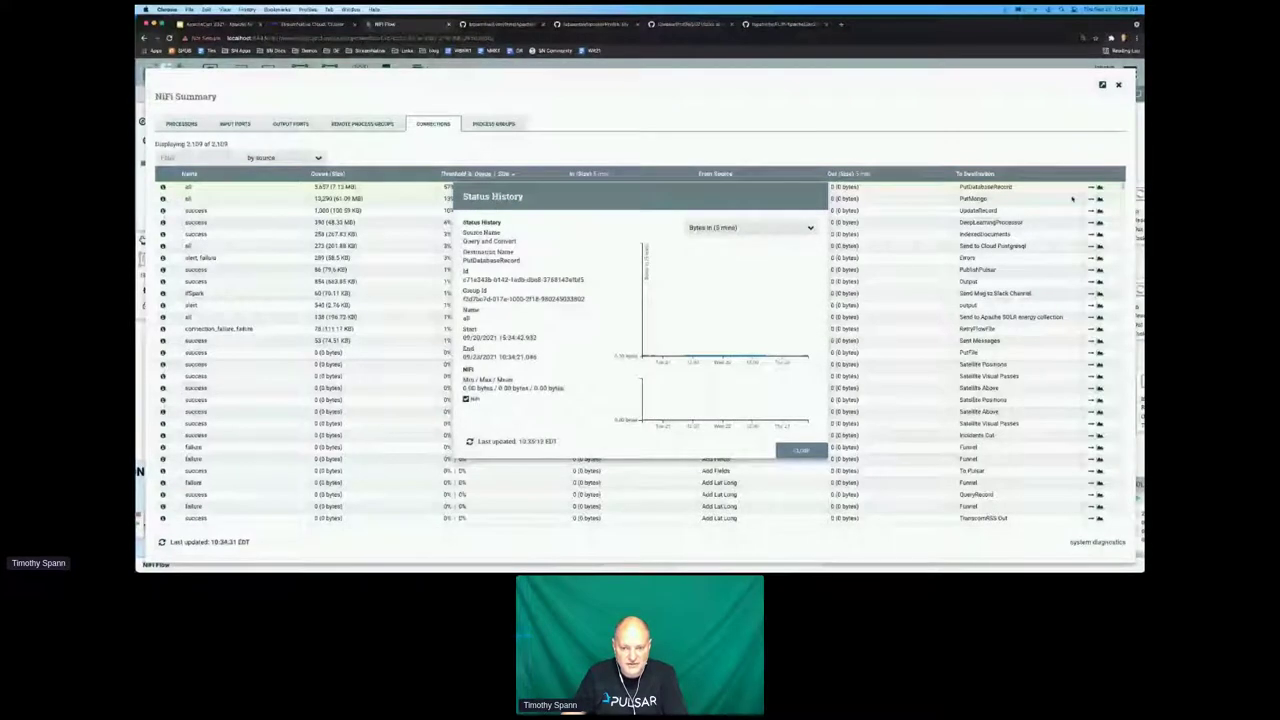
left_click(750, 227)
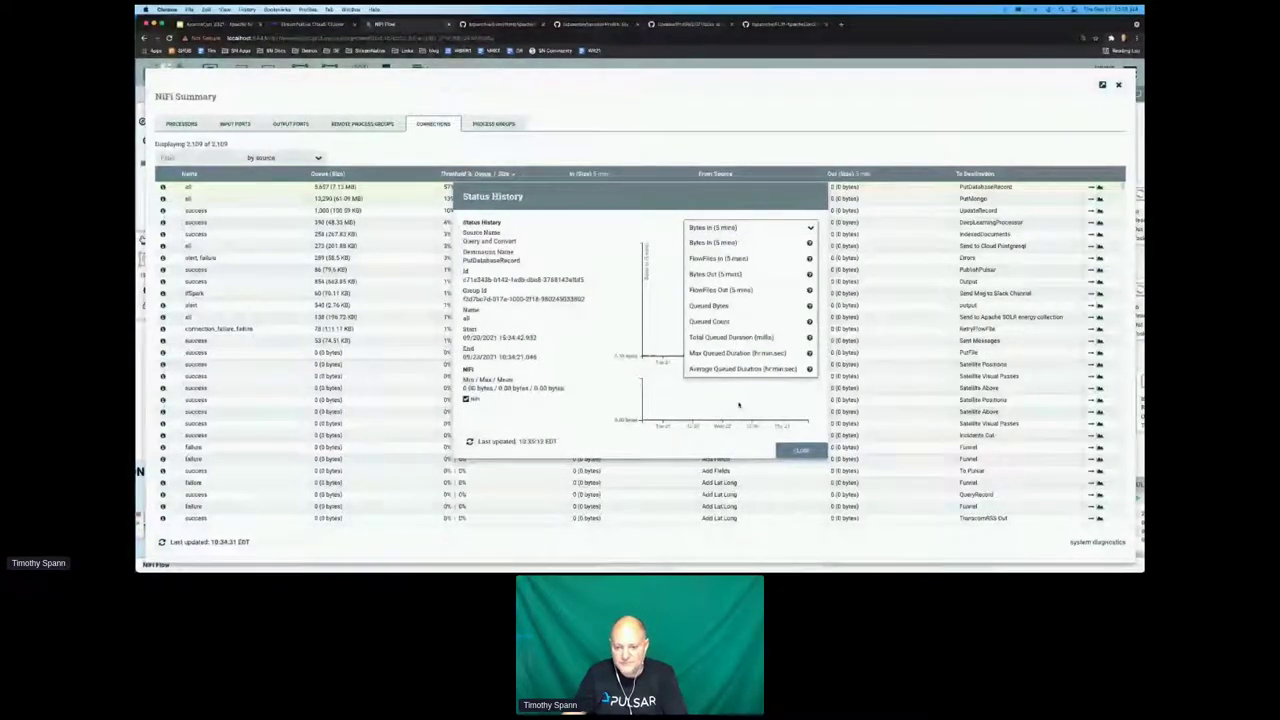
left_click(730, 352)
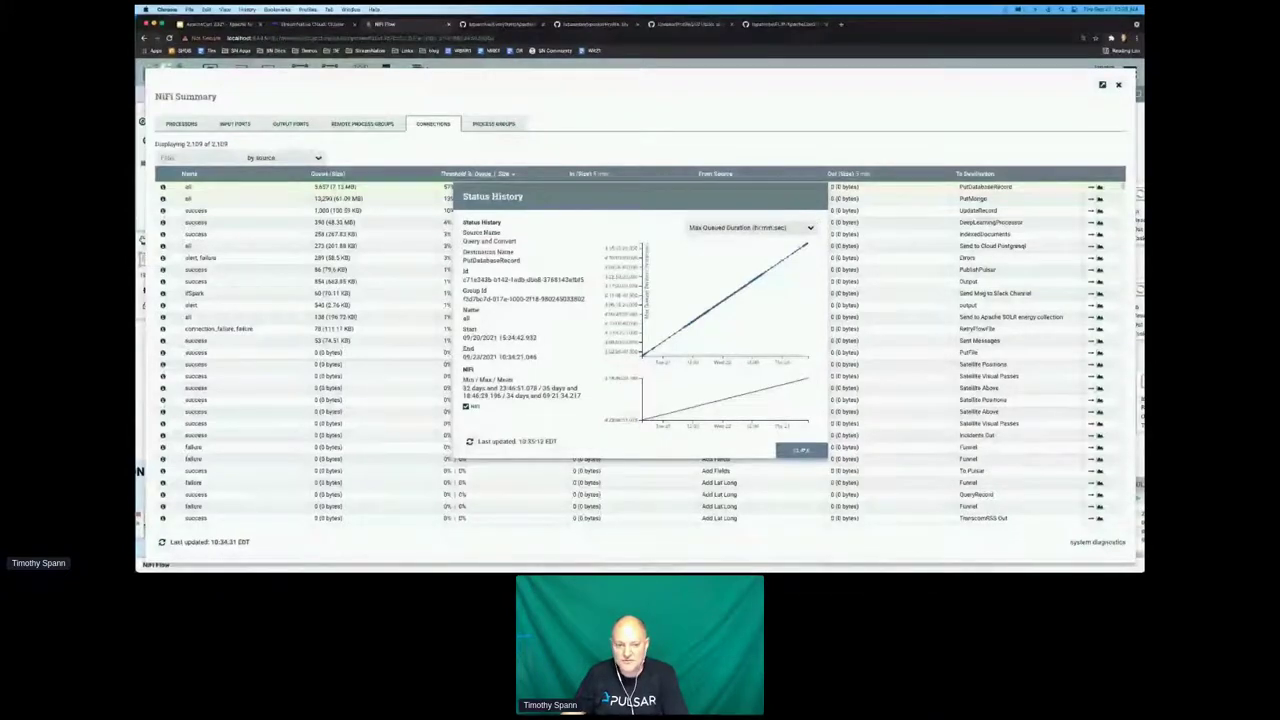
left_click(801, 450)
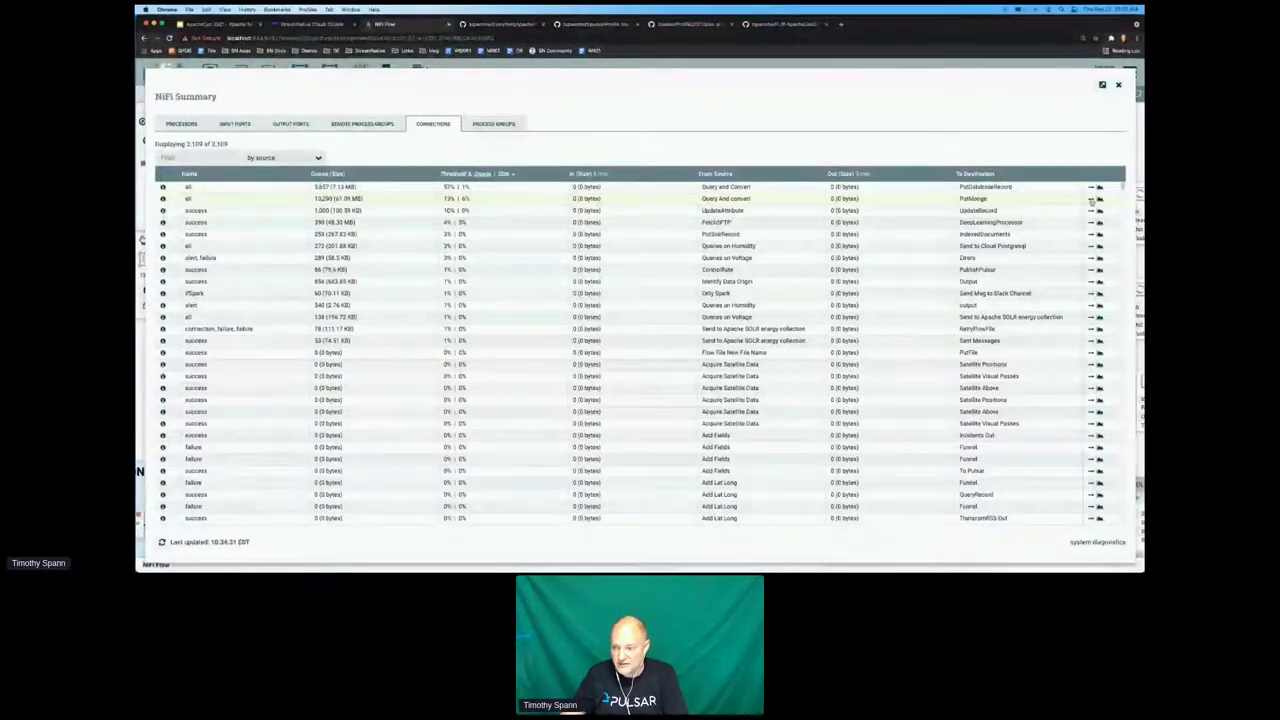
Go to the connection from Query And convert to PutMongo in the Tika group, and inspect PutMongo's validation errors and the connection's available actions.
key("Escape")
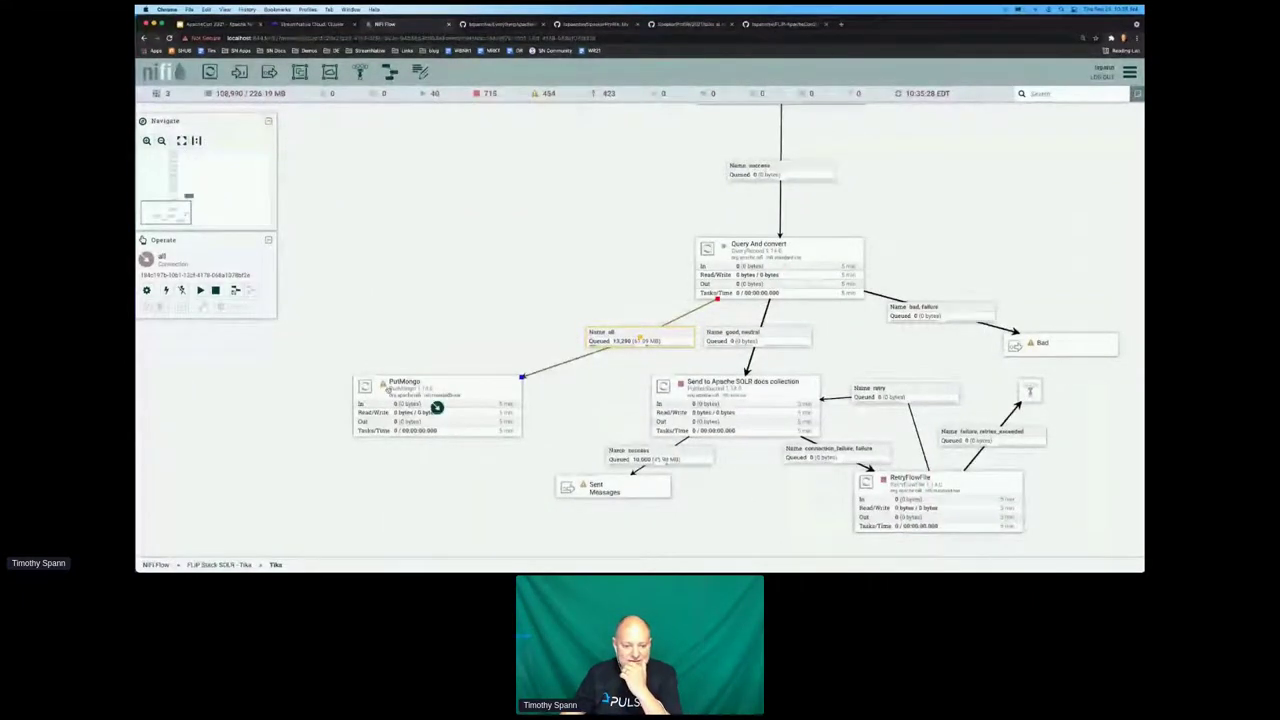
mouse_move(382, 387)
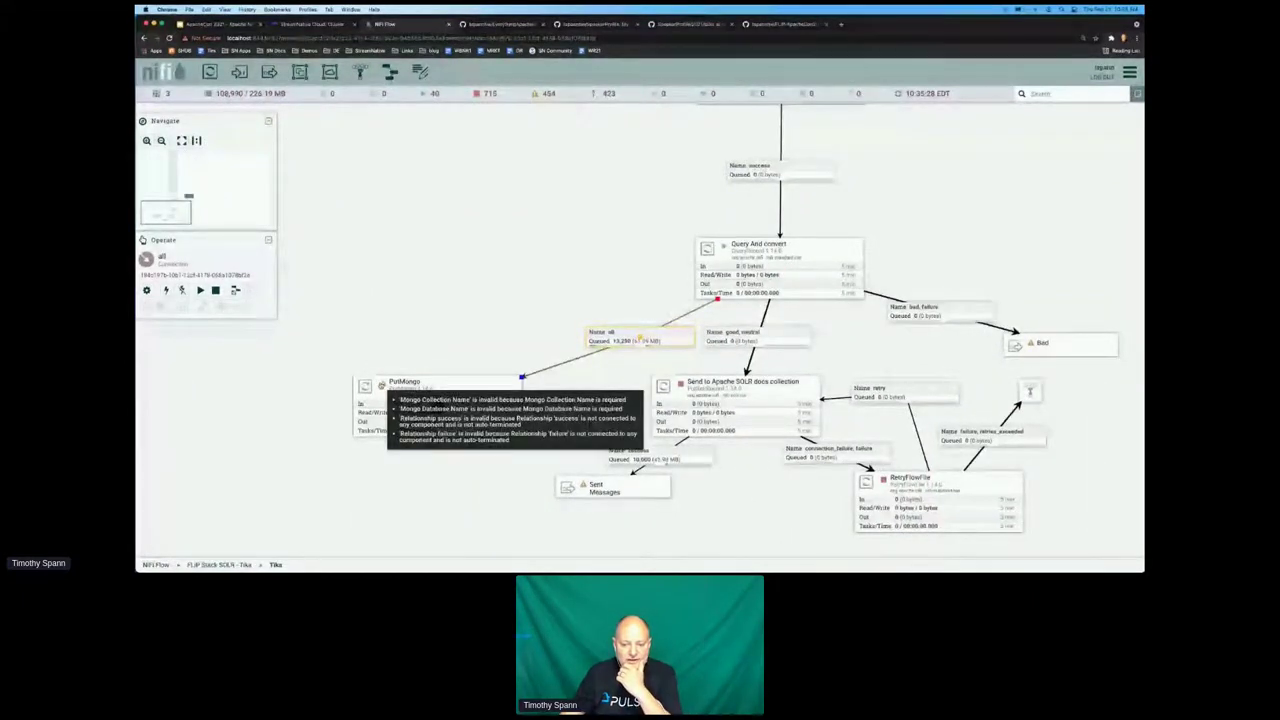
left_click_drag(734, 408, 661, 447)
left_click(661, 447)
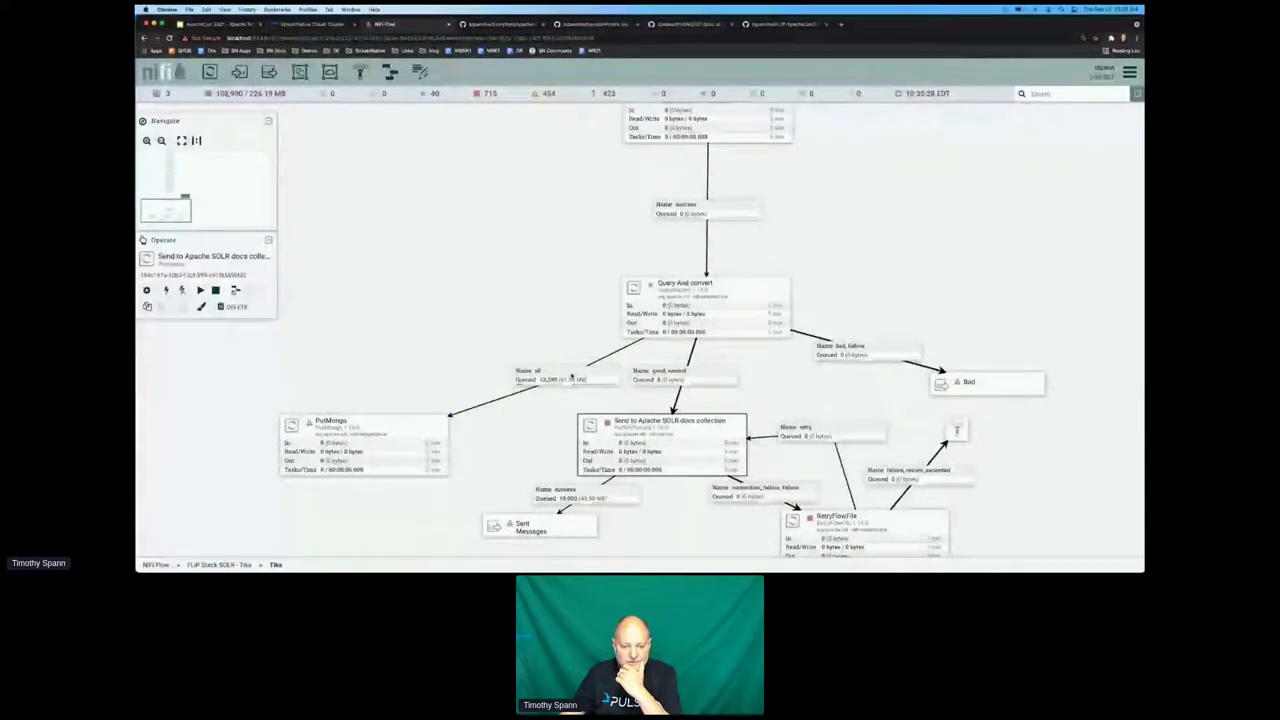
right_click(572, 377)
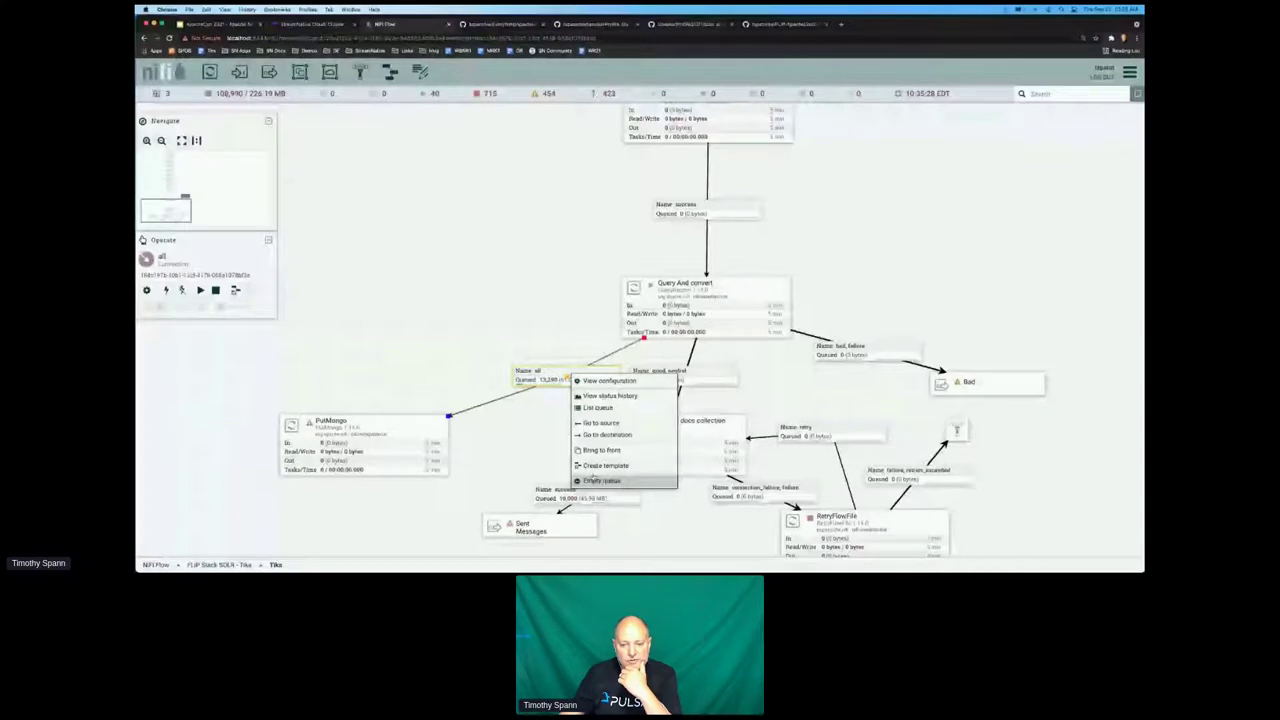
right_click(663, 322)
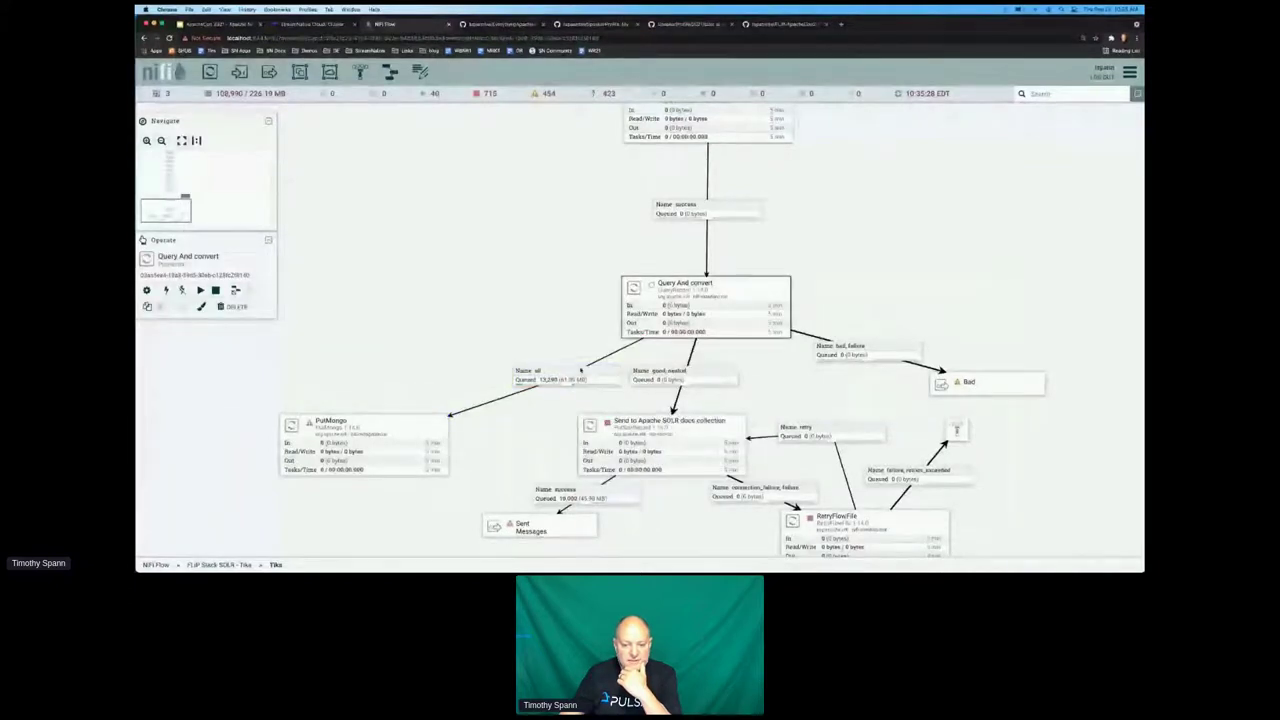
Name the connection from Query And convert to PutMongo sendDataToMongo and set its back pressure object threshold to 1000000.
double_click(580, 370)
left_click(530, 222)
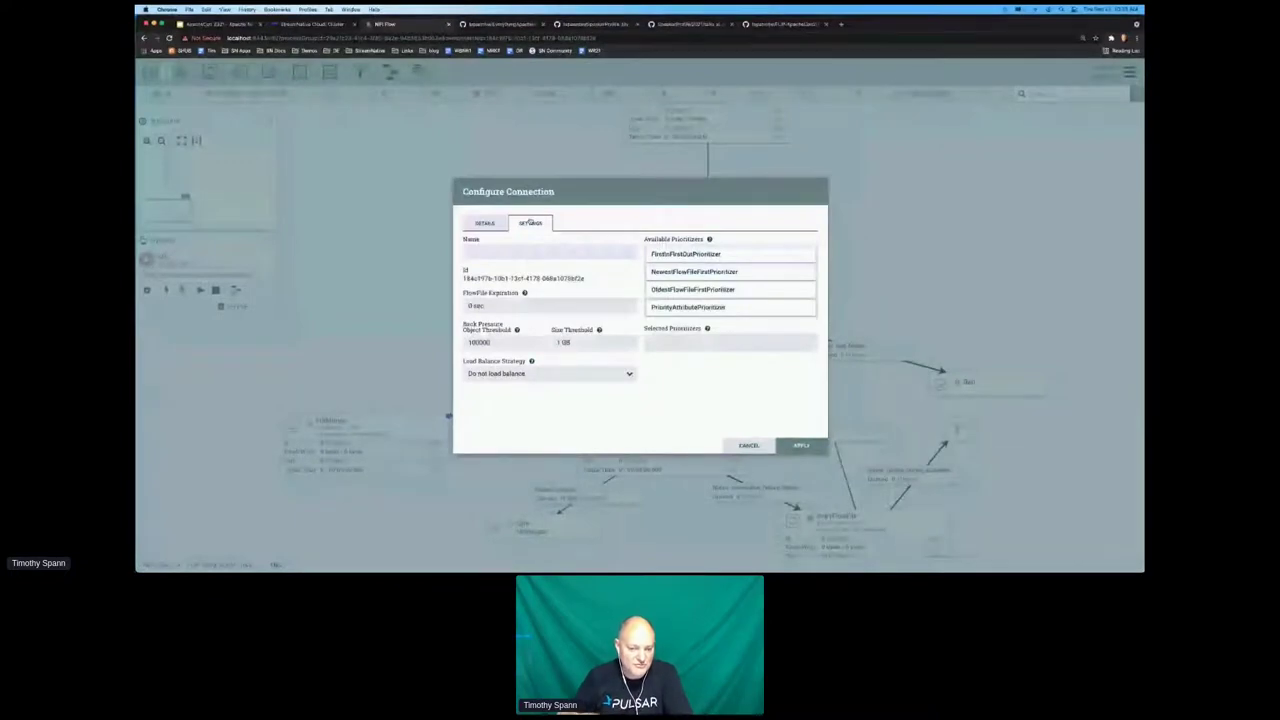
left_click(507, 253)
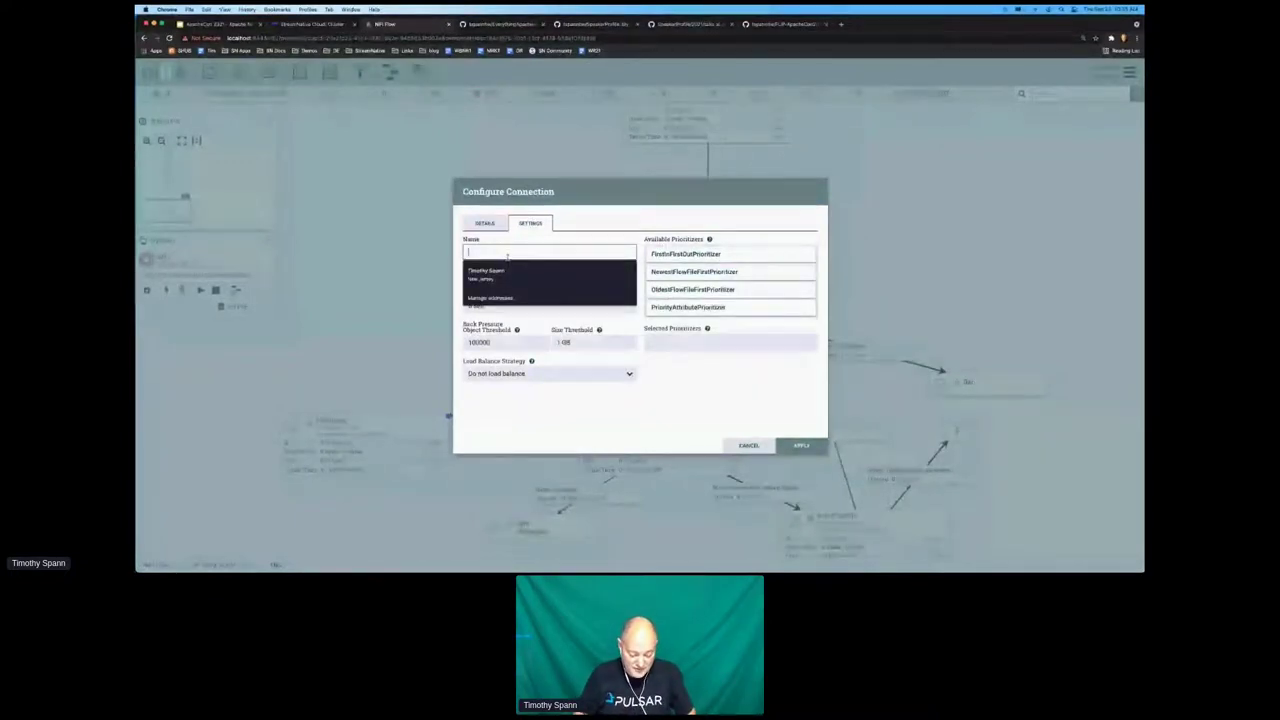
type("sendData")
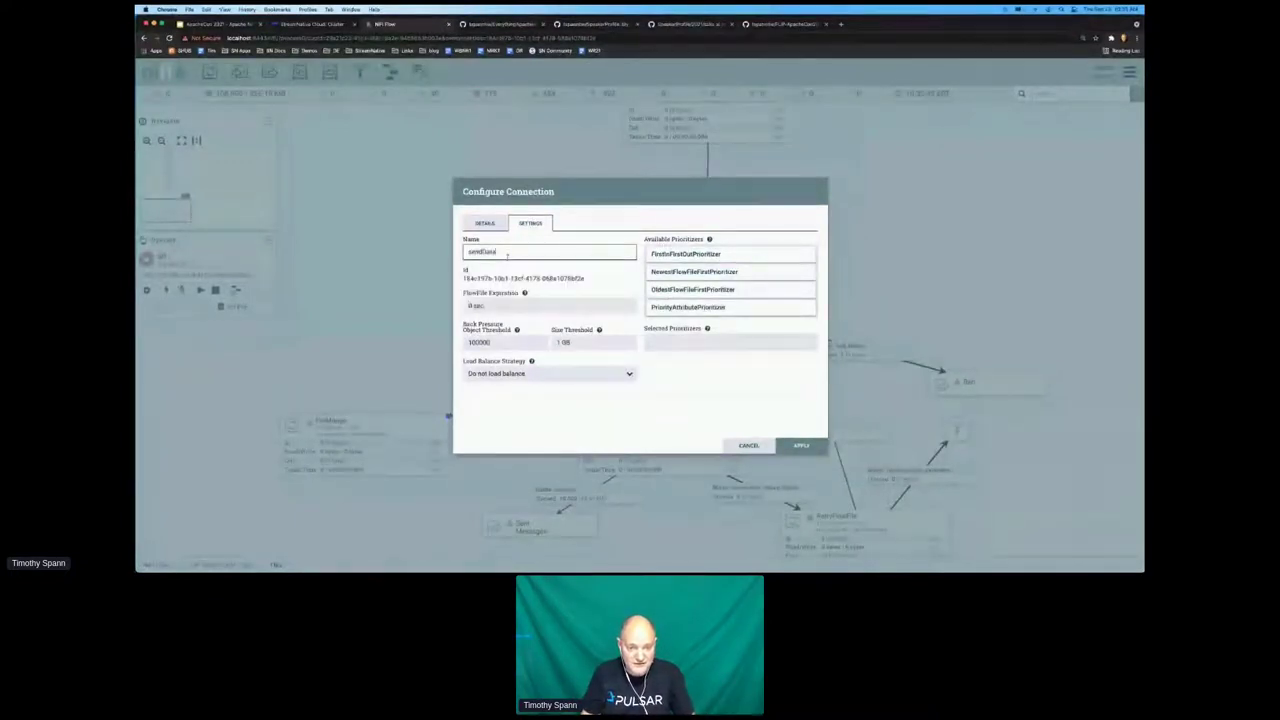
type("ToMongo")
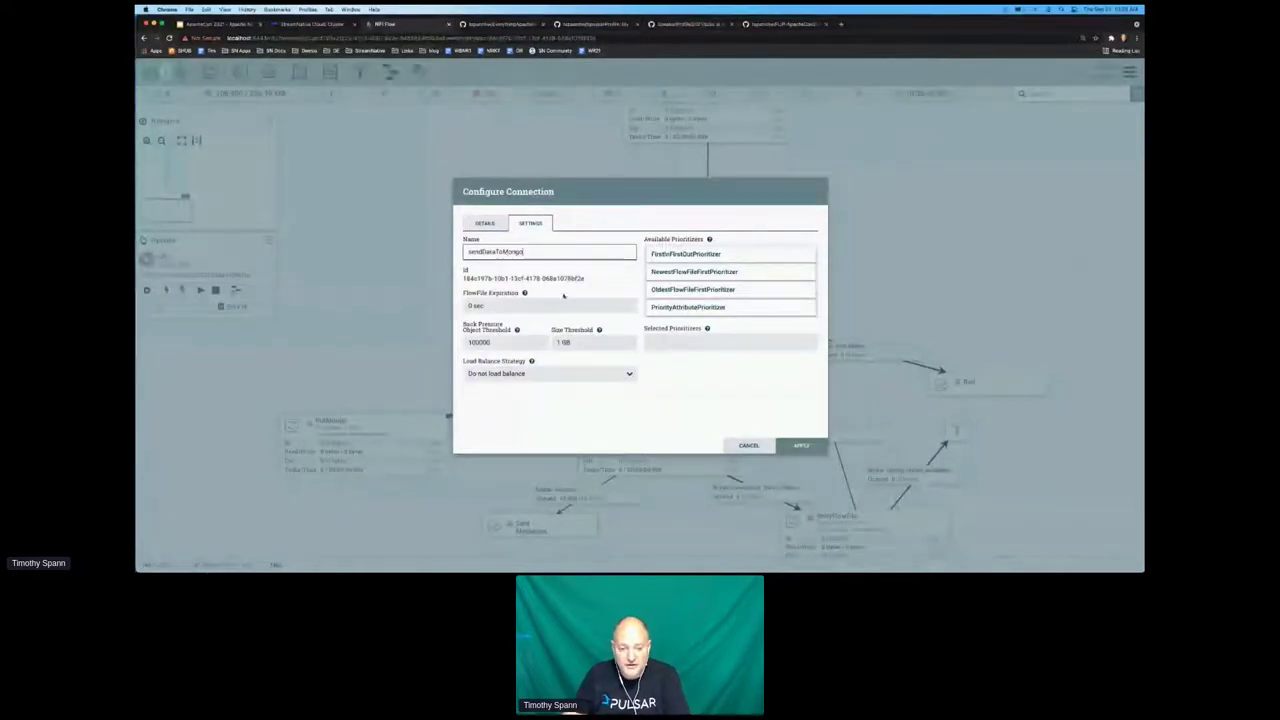
left_click(498, 342)
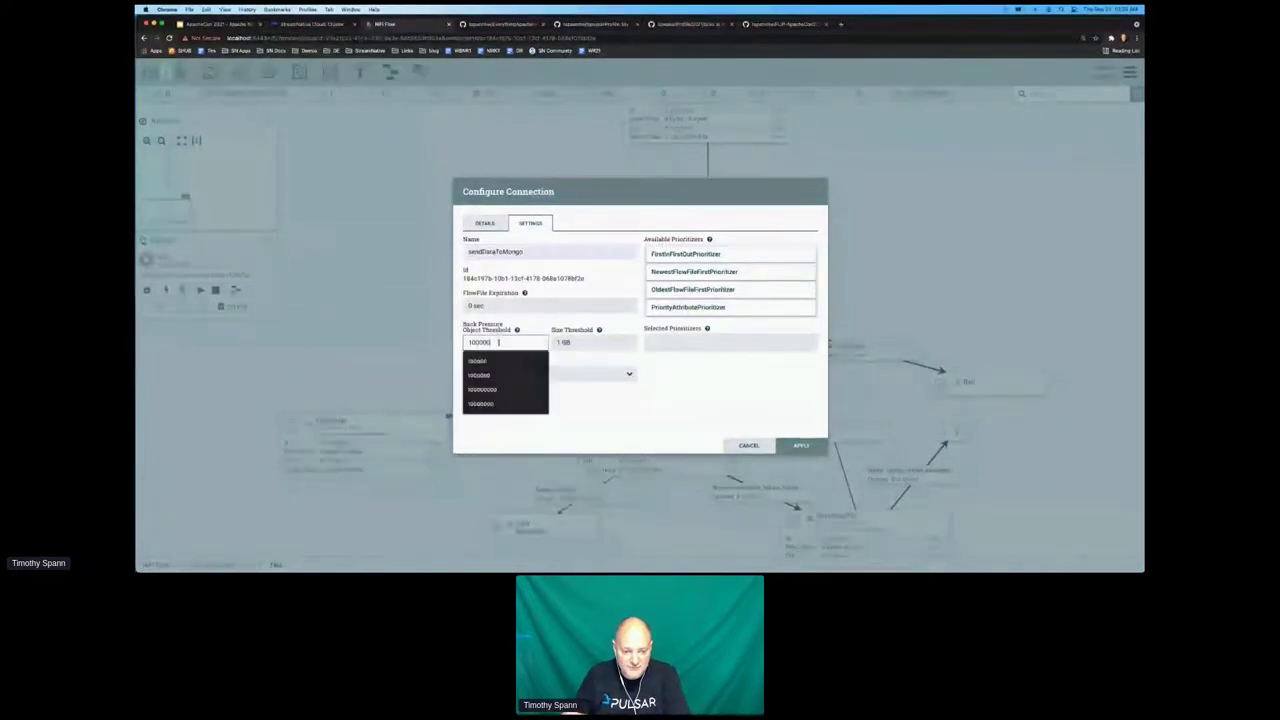
type("0")
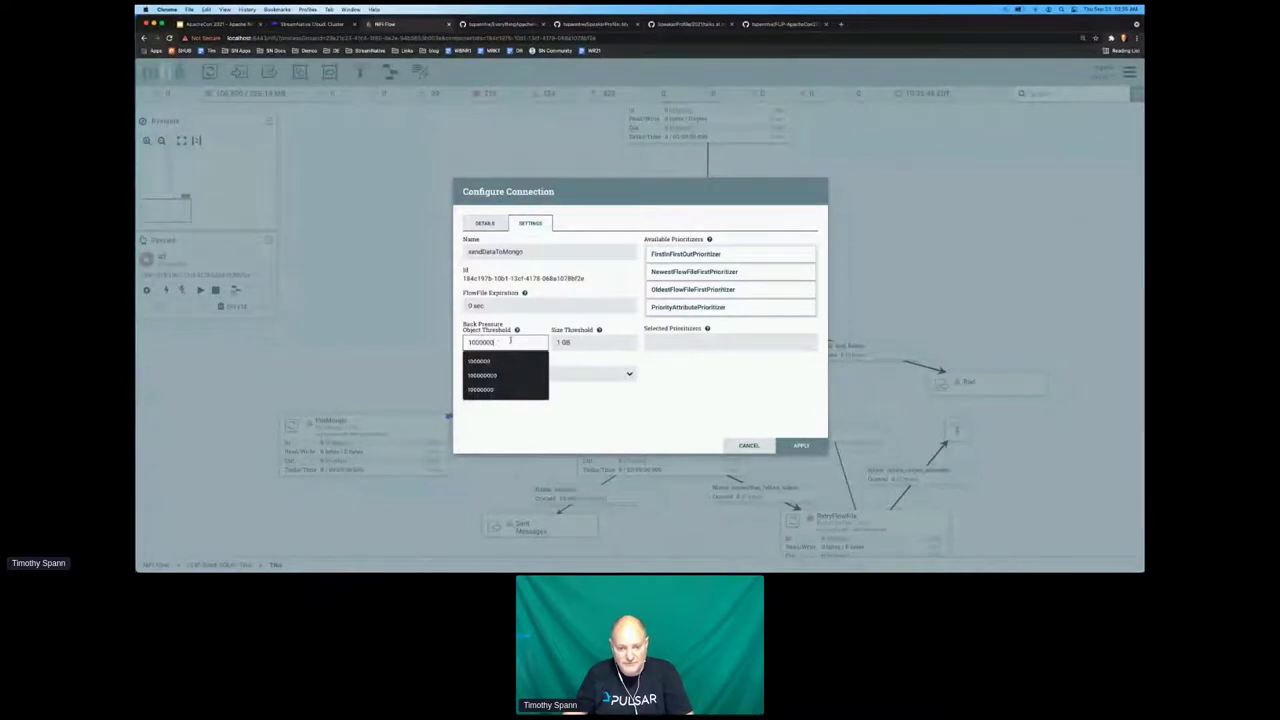
Set the connection's load balance strategy to Round robin with Do not compress, and apply the connection configuration.
left_click(550, 375)
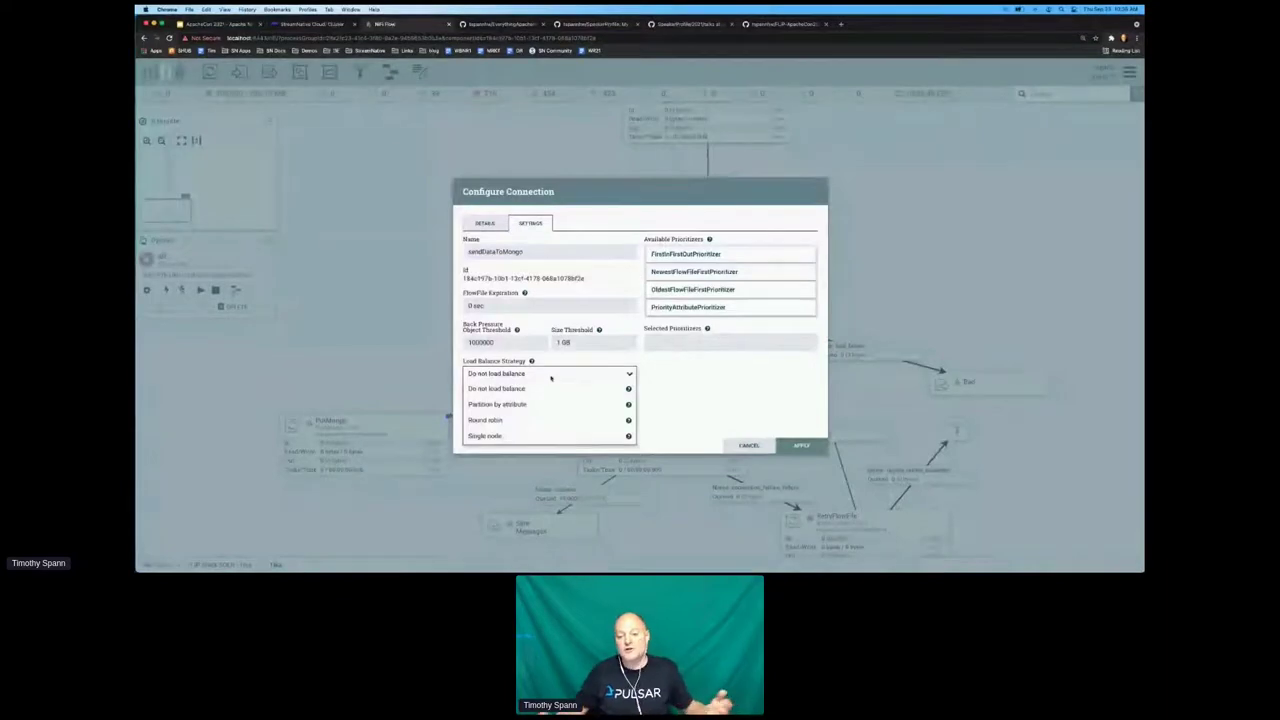
left_click(503, 422)
left_click(510, 404)
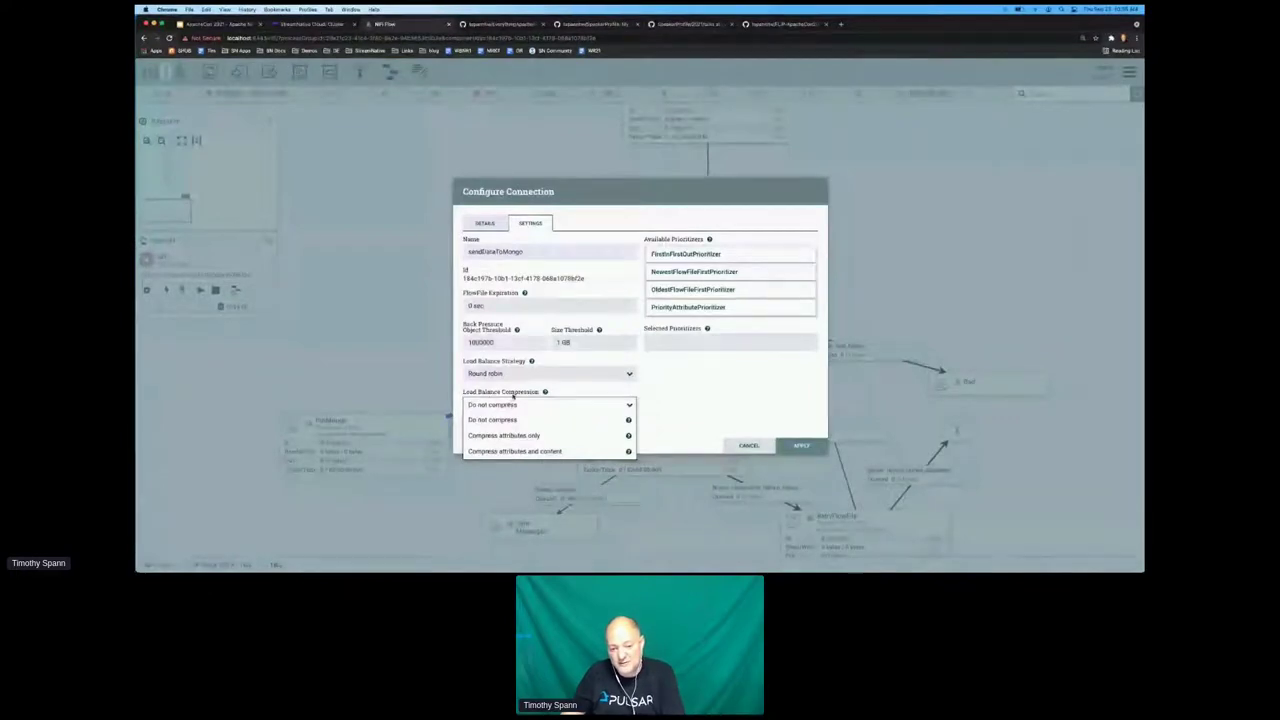
left_click(513, 400)
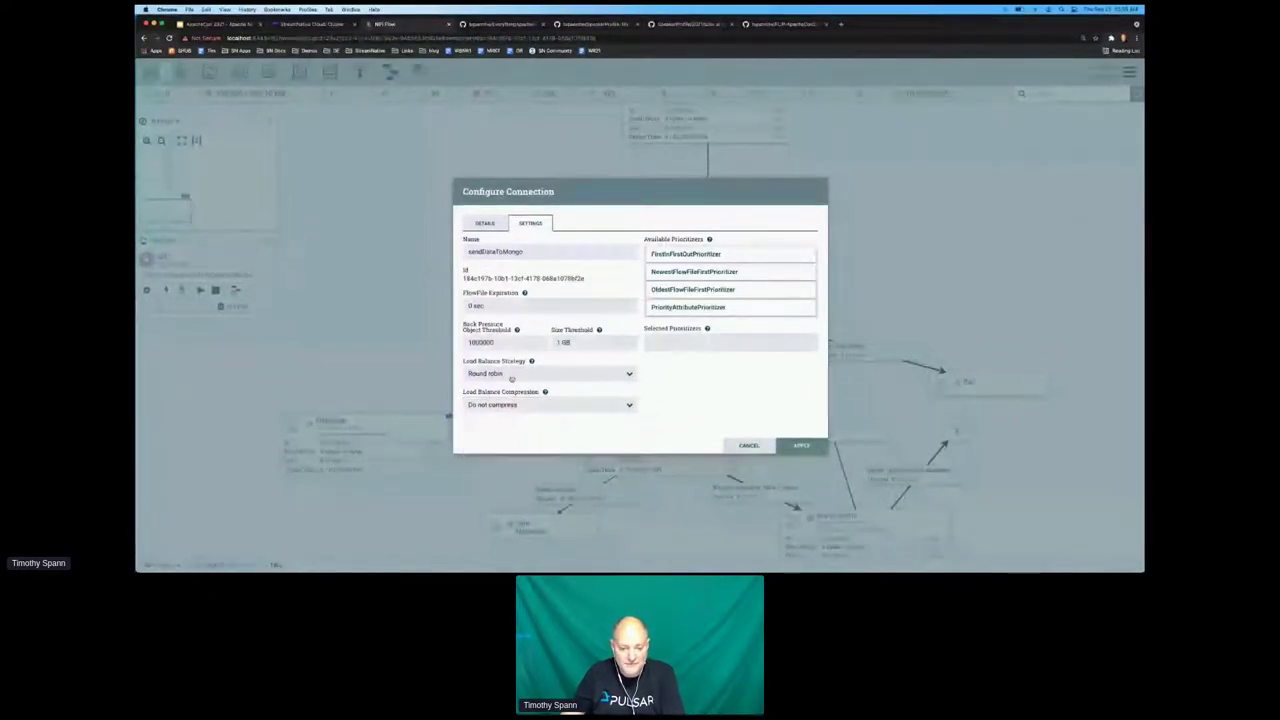
left_click(511, 376)
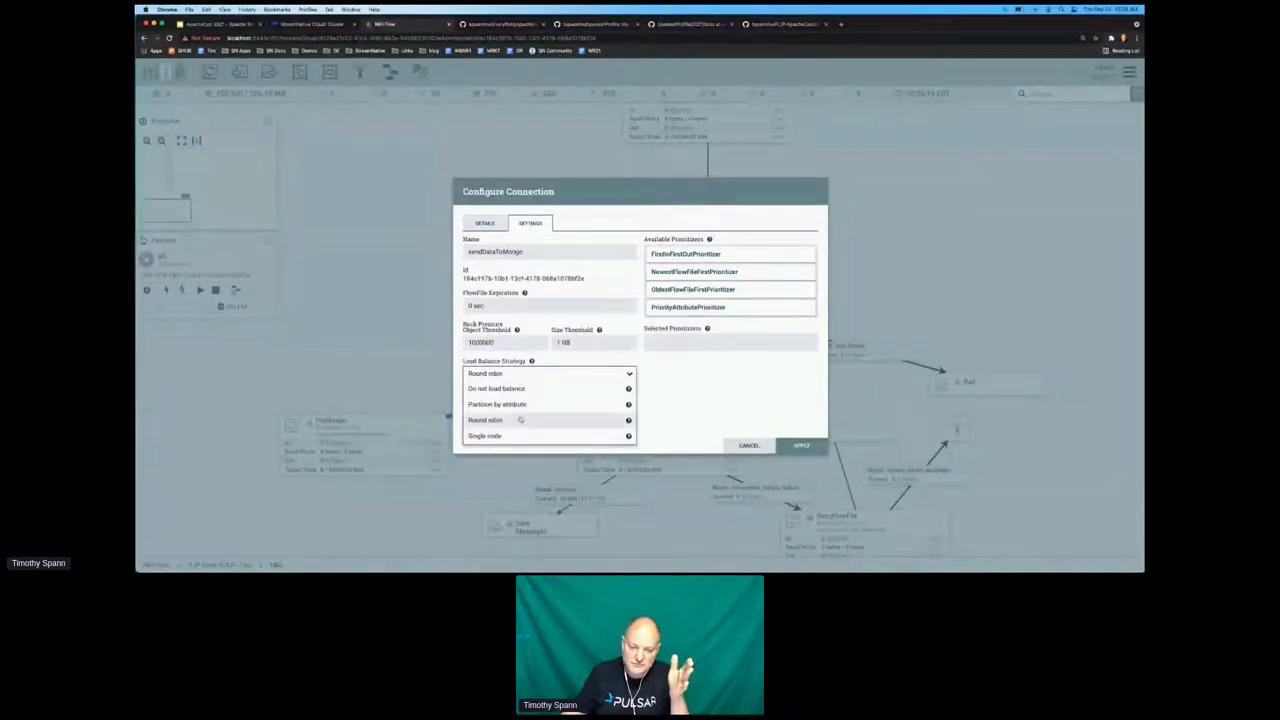
left_click(682, 407)
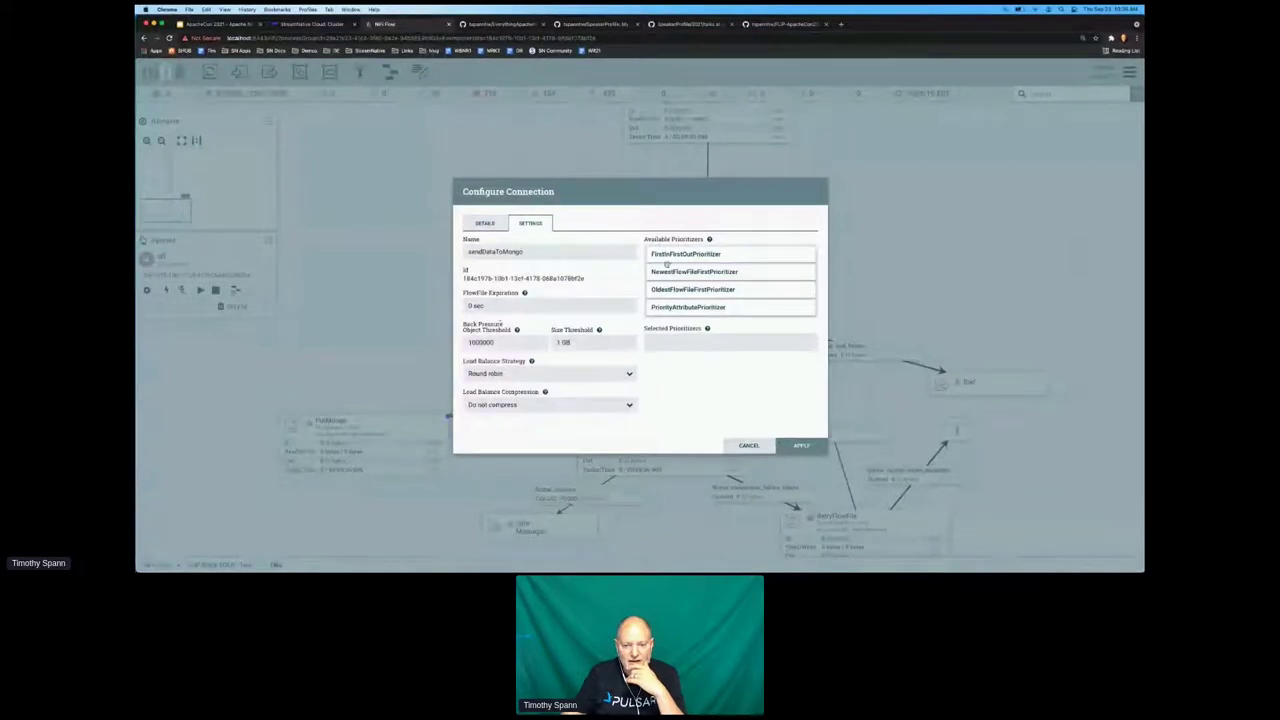
mouse_move(688, 307)
left_mouse_down()
mouse_move(691, 346)
mouse_move(691, 302)
left_mouse_up()
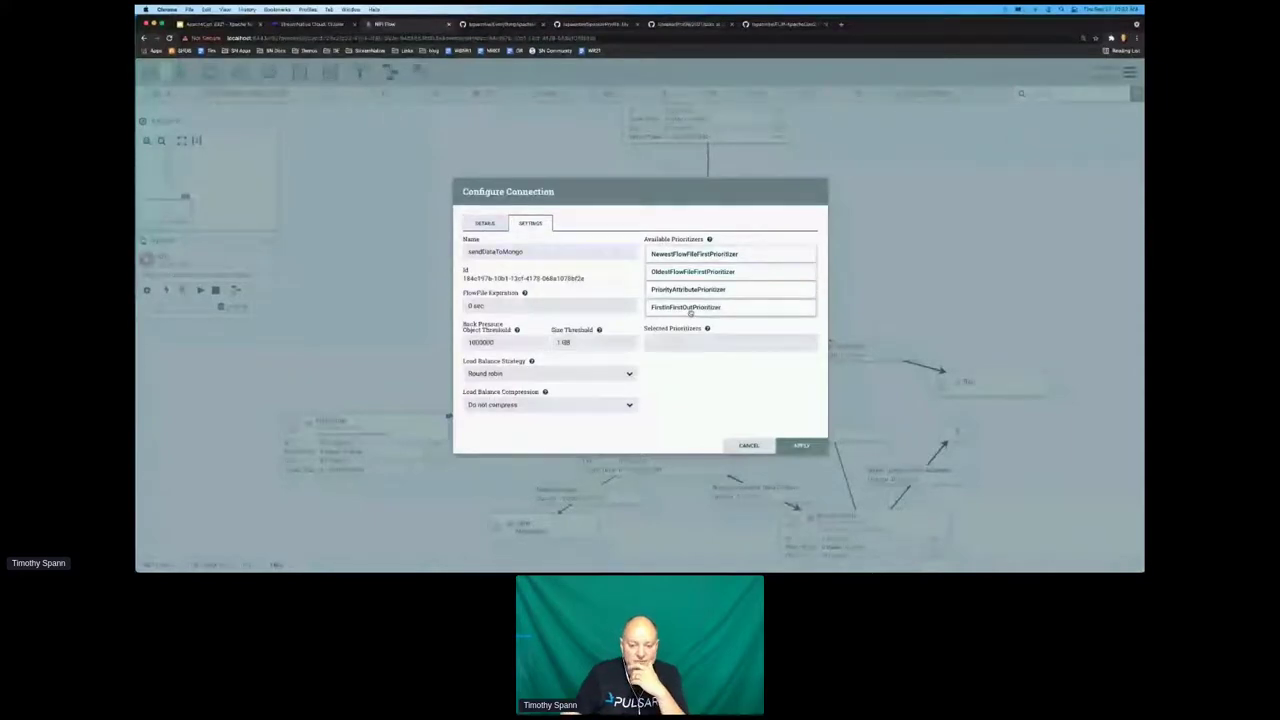
left_click(790, 445)
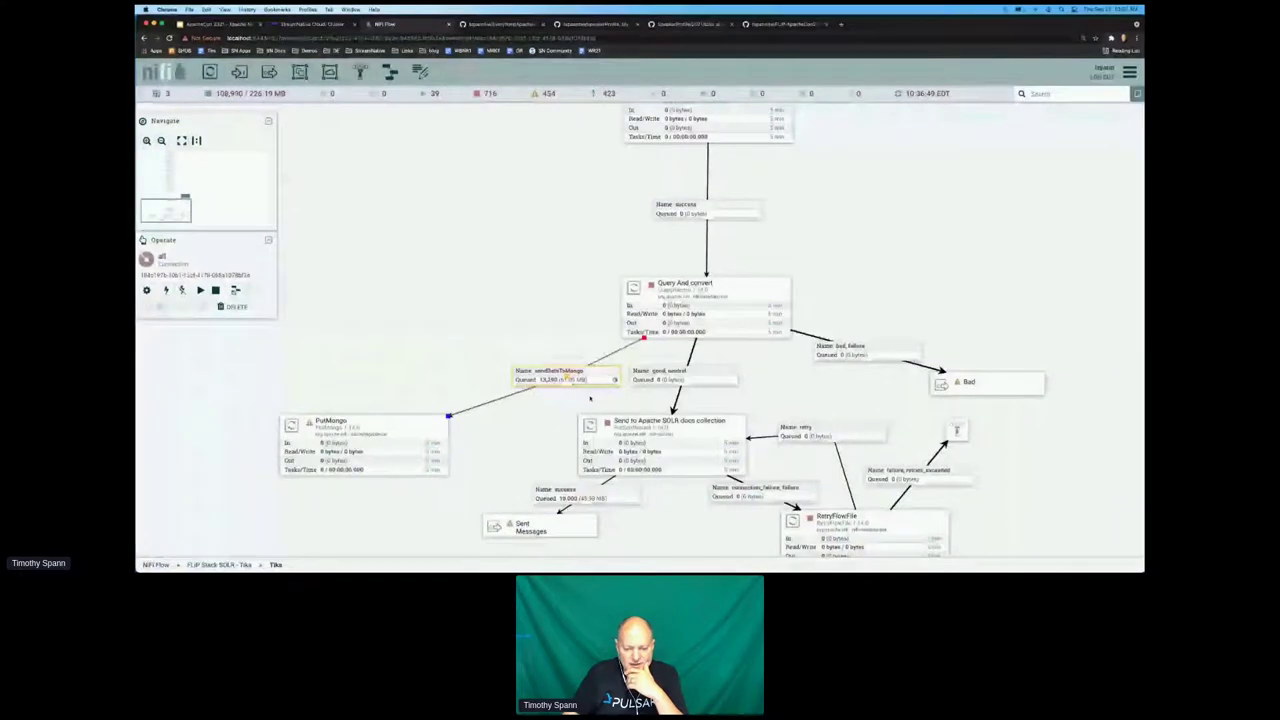
List the sendDataToMongo queue, view the first FlowFile's formatted content, and return to the queue listing.
right_click(574, 382)
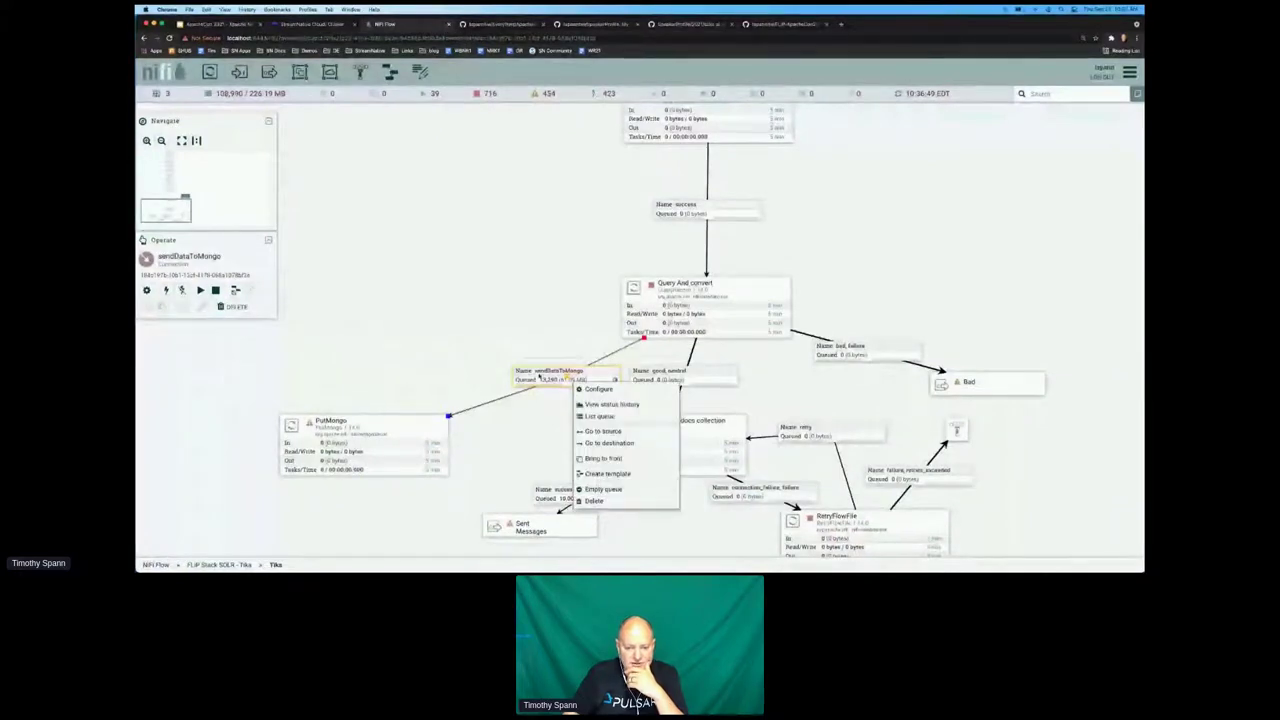
left_click(600, 416)
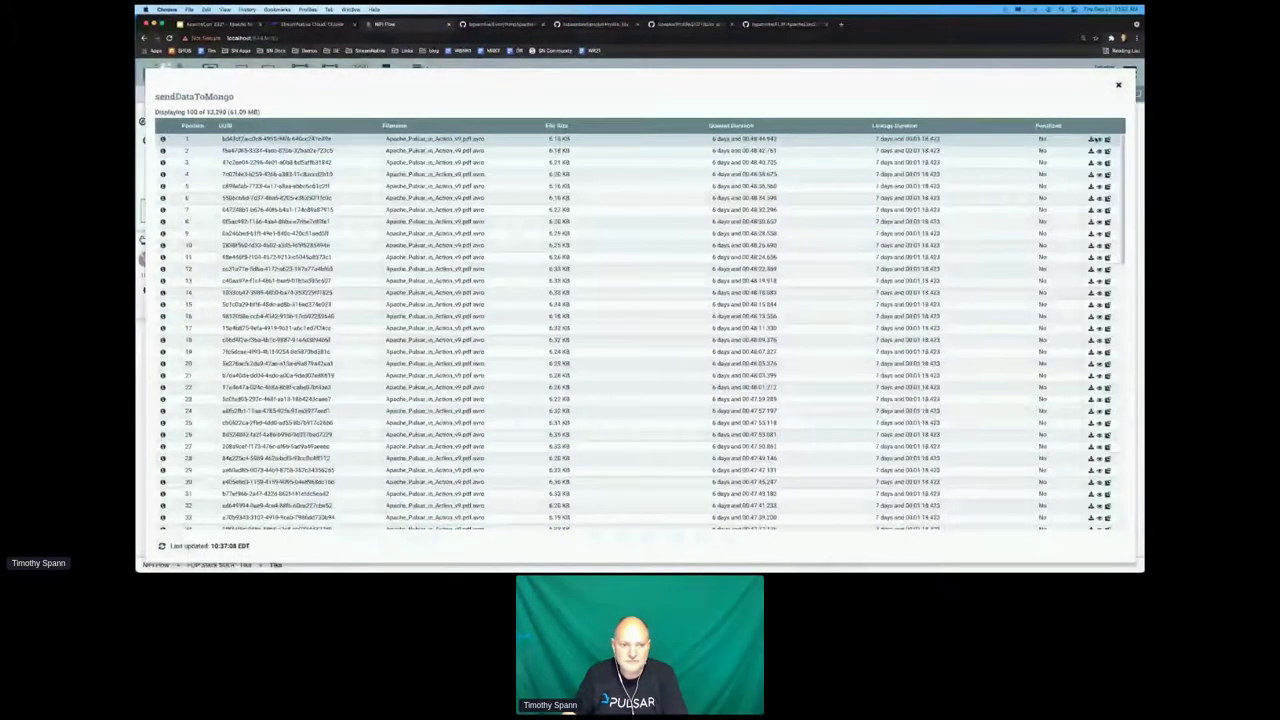
left_click(1099, 139)
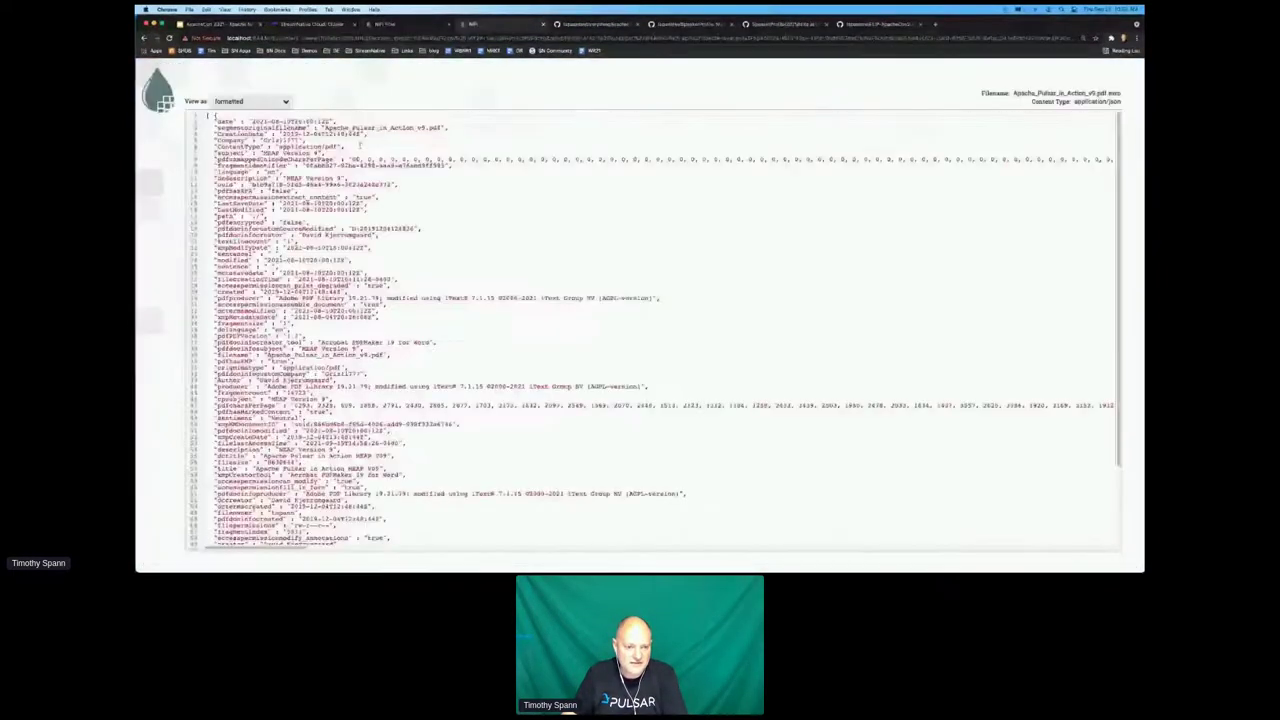
scroll(359, 145, "down", 3)
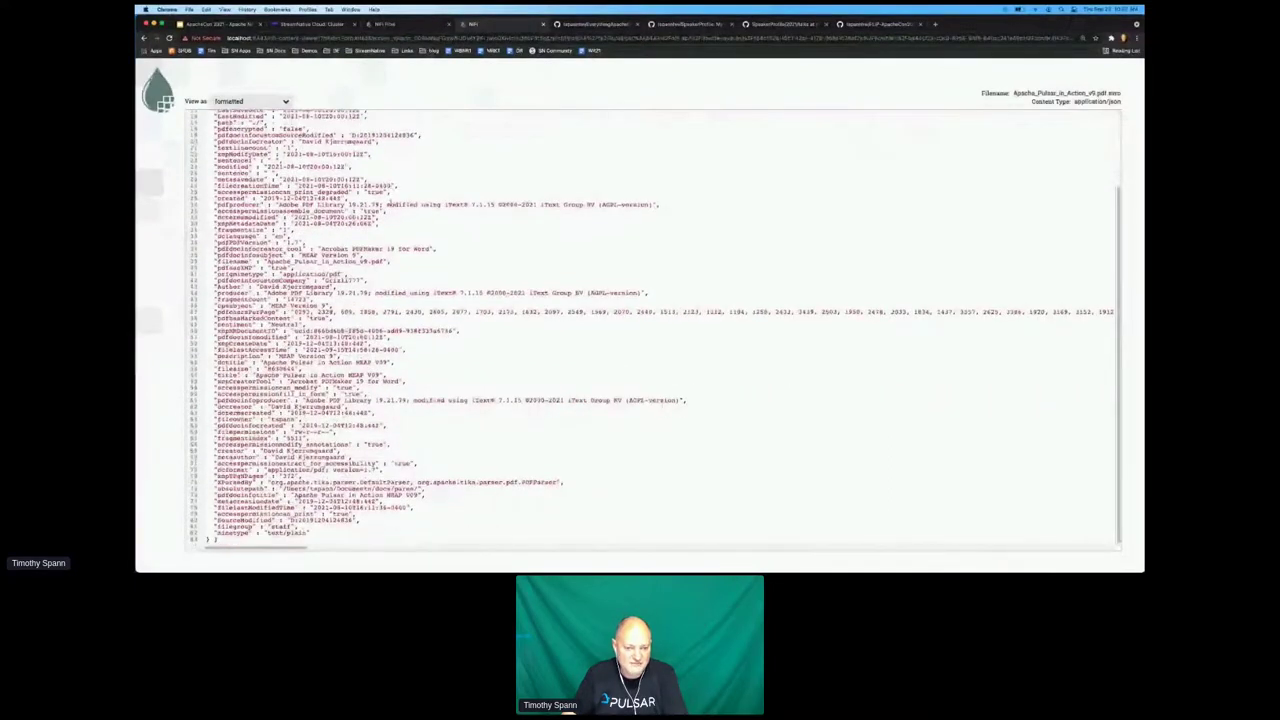
scroll(388, 327, "up", 3)
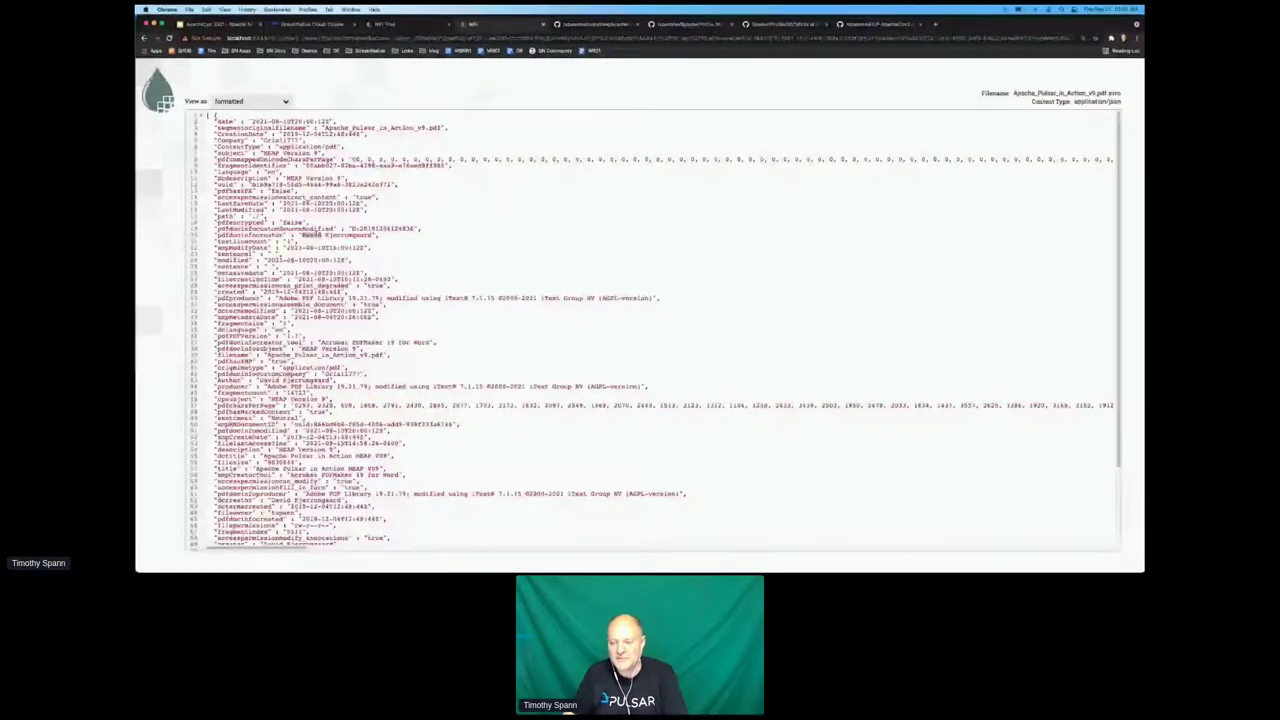
key("super+w")
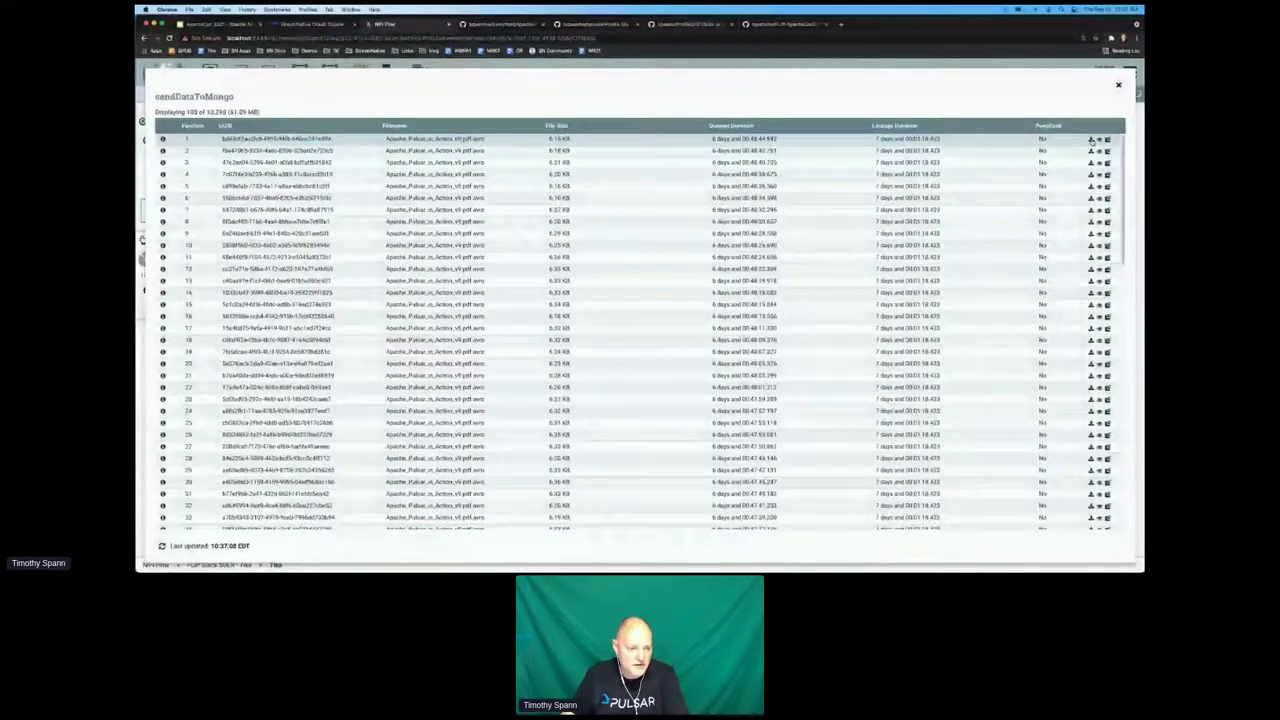
Examine the first queued FlowFile's details, including its UUID, filename, queued duration and lineage duration.
left_click(162, 139)
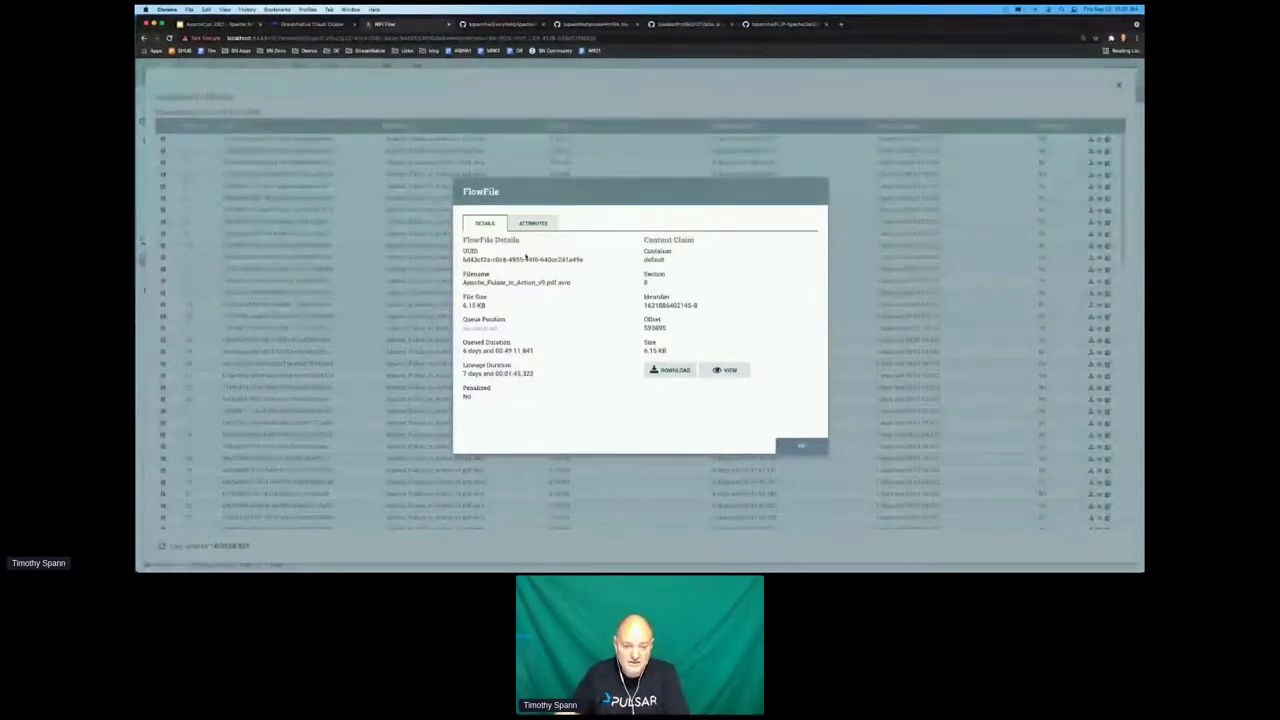
double_click(476, 259)
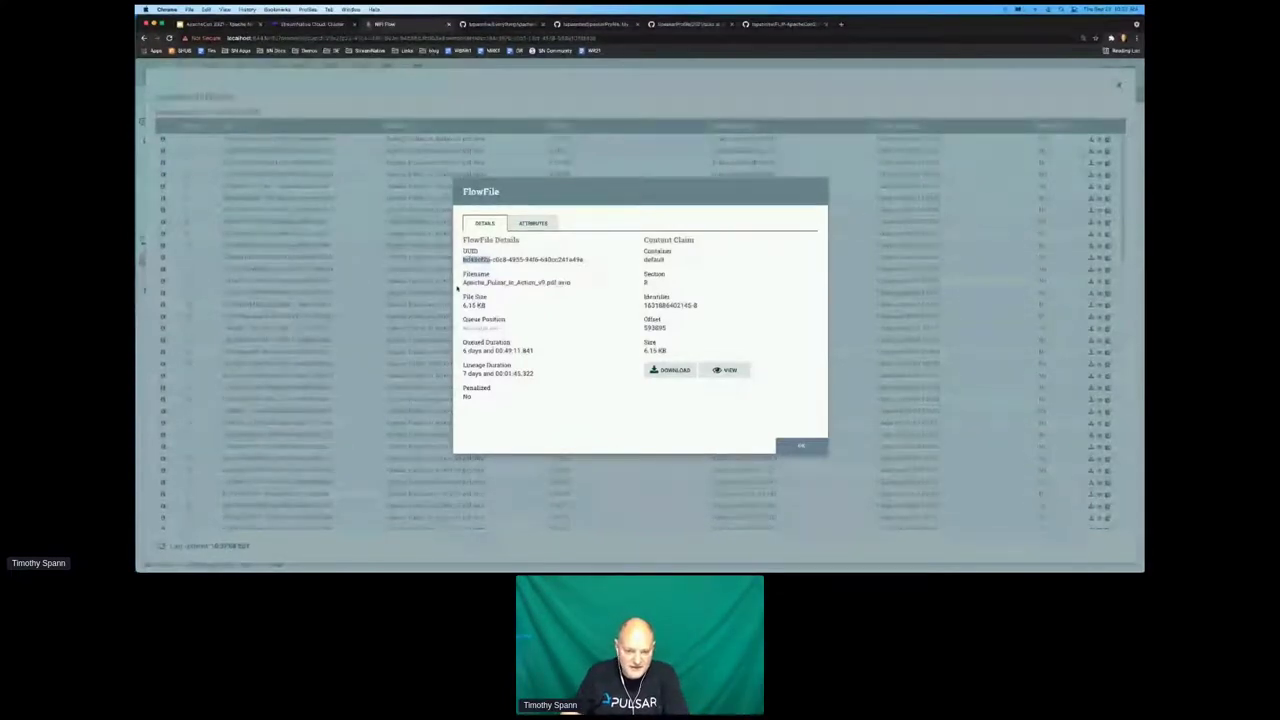
left_click_drag(458, 283, 545, 289)
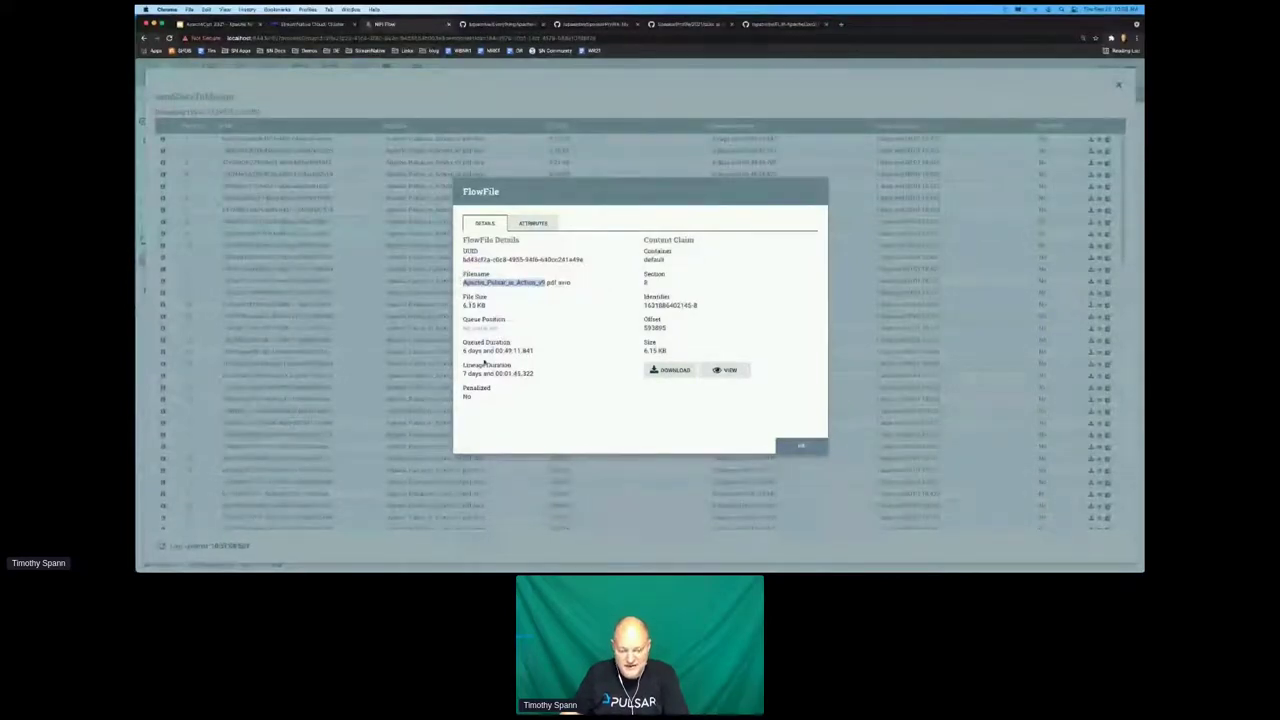
left_click_drag(462, 216, 544, 353)
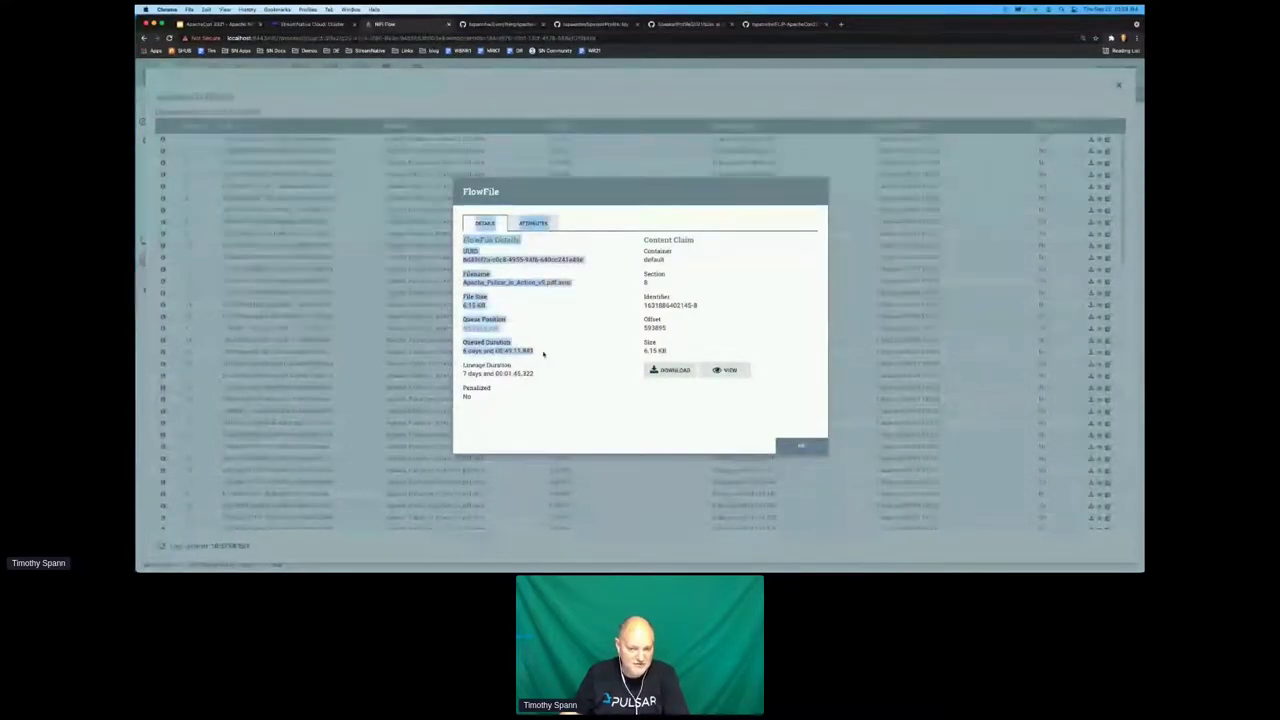
left_click(541, 331)
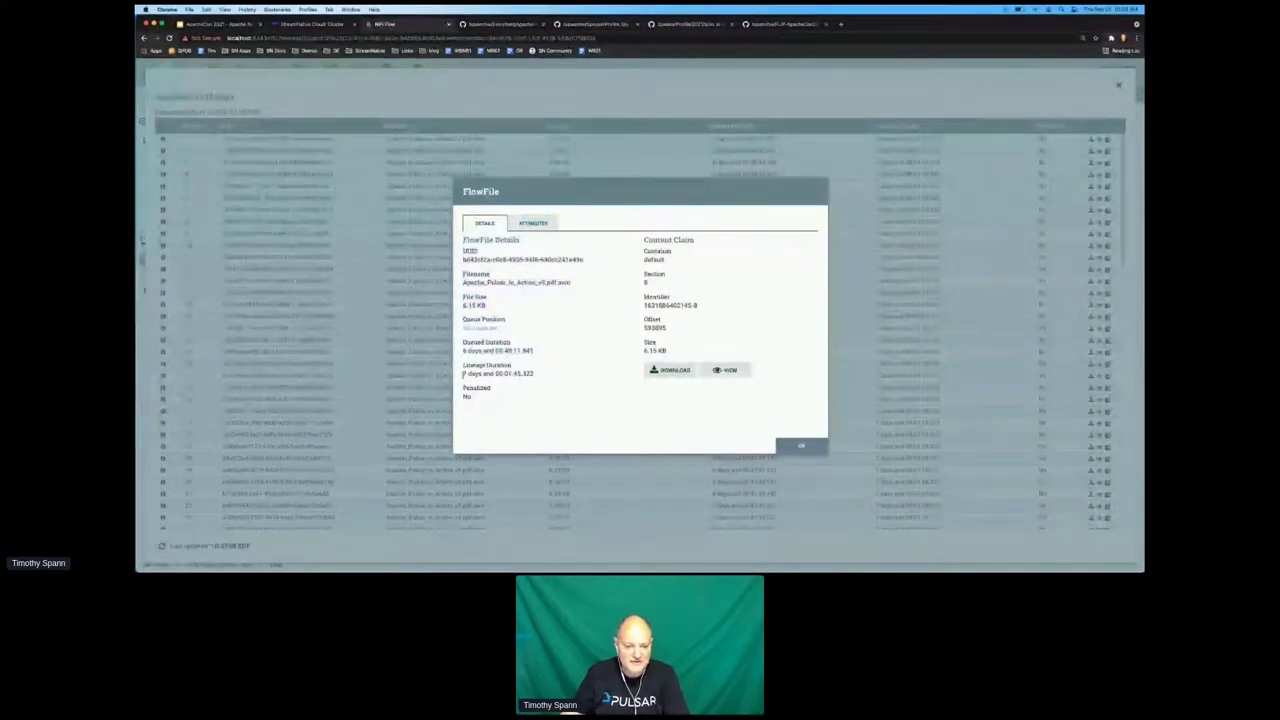
Review the FlowFile's attributes, including the inferred Avro schema and PDF metadata, and close the FlowFile and queue views.
left_click(534, 225)
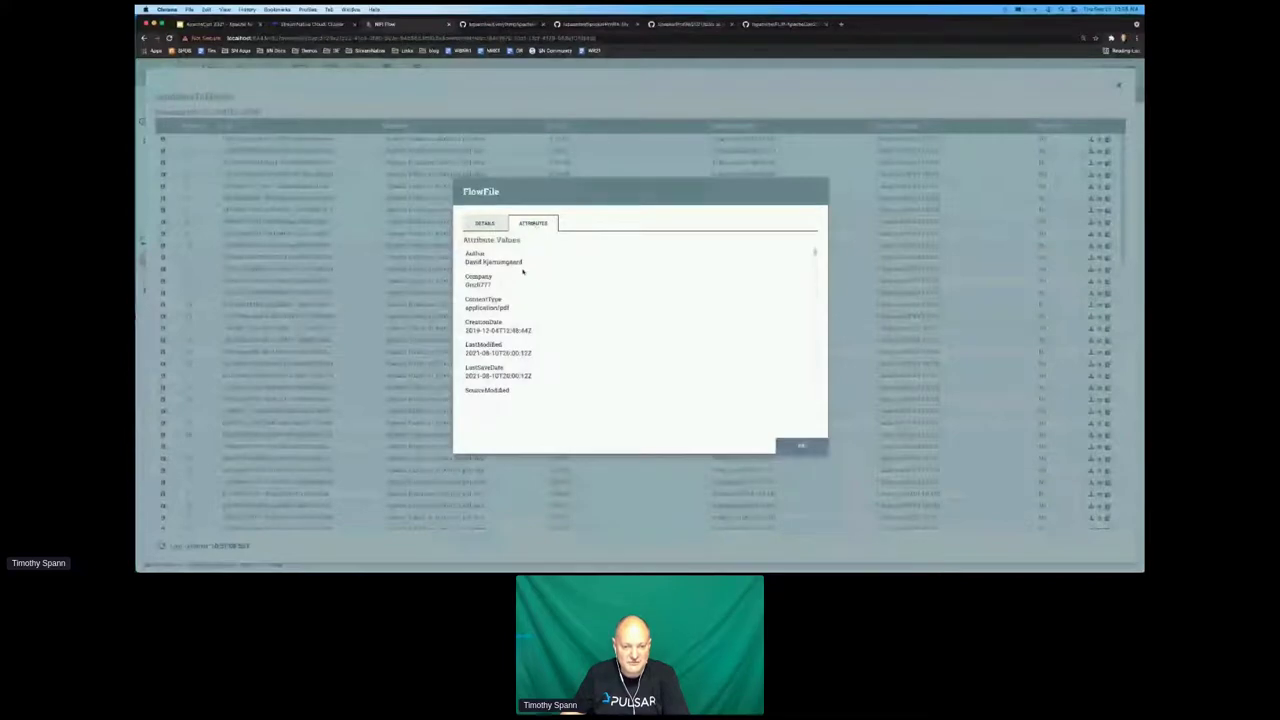
scroll(522, 279, "down", 10)
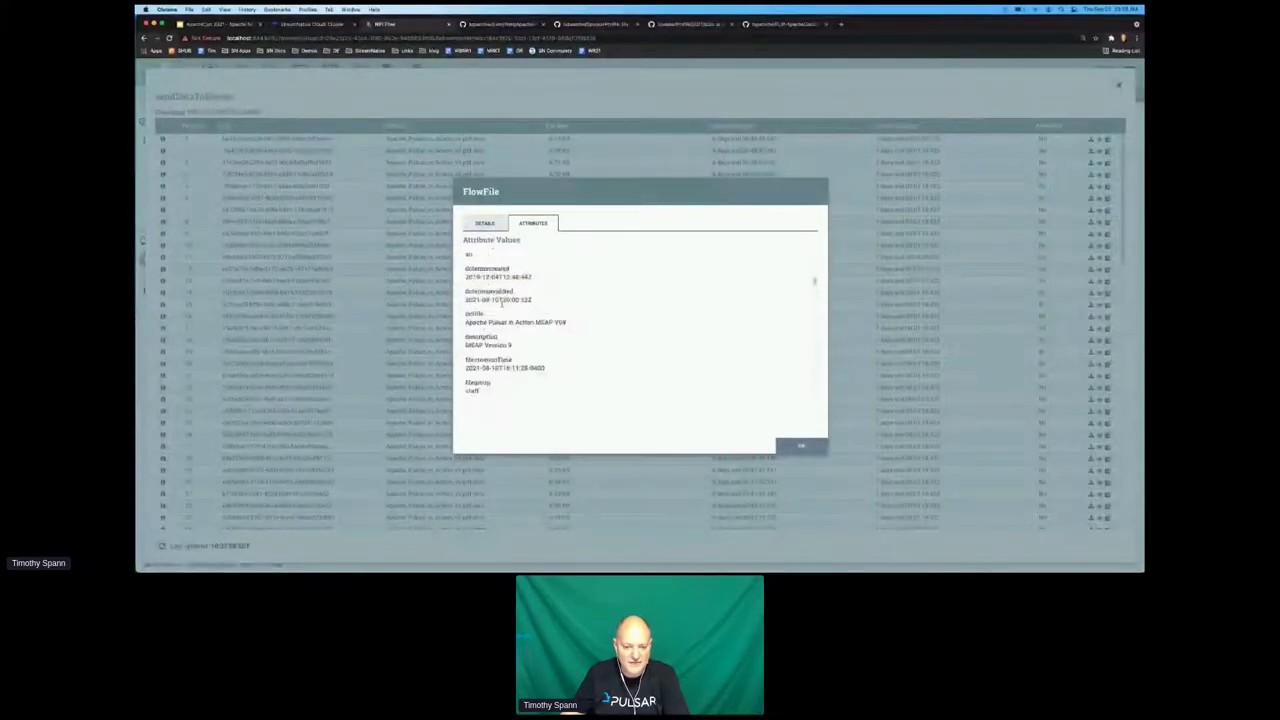
left_click_drag(465, 299, 482, 299)
scroll(495, 312, "down", 5)
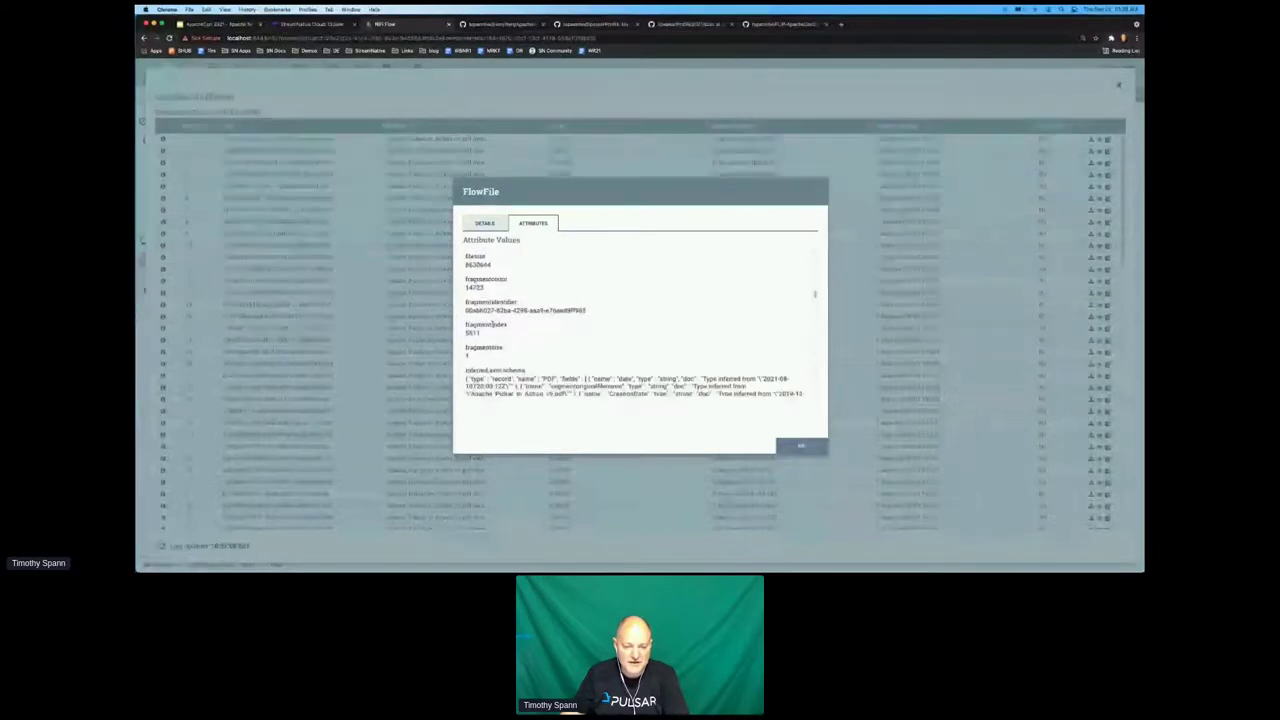
scroll(493, 324, "down", 3)
scroll(637, 323, "down", 1)
left_click_drag(526, 271, 465, 271)
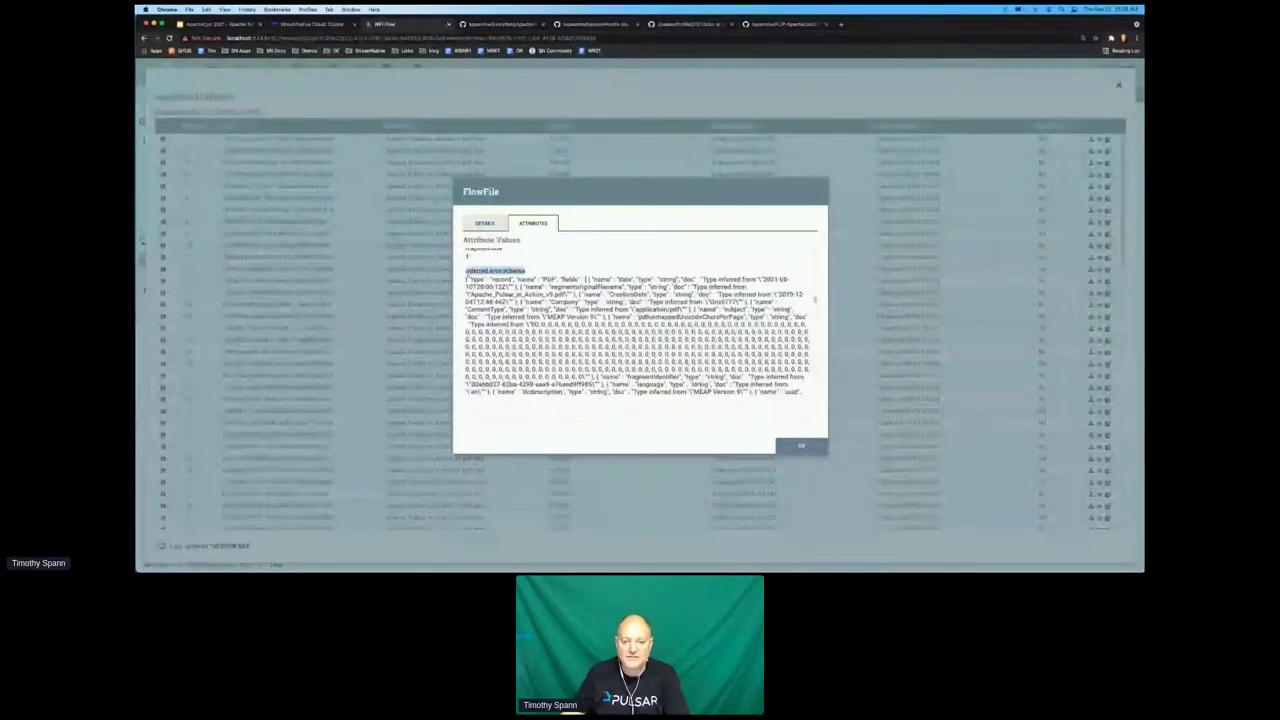
scroll(637, 322, "down", 1)
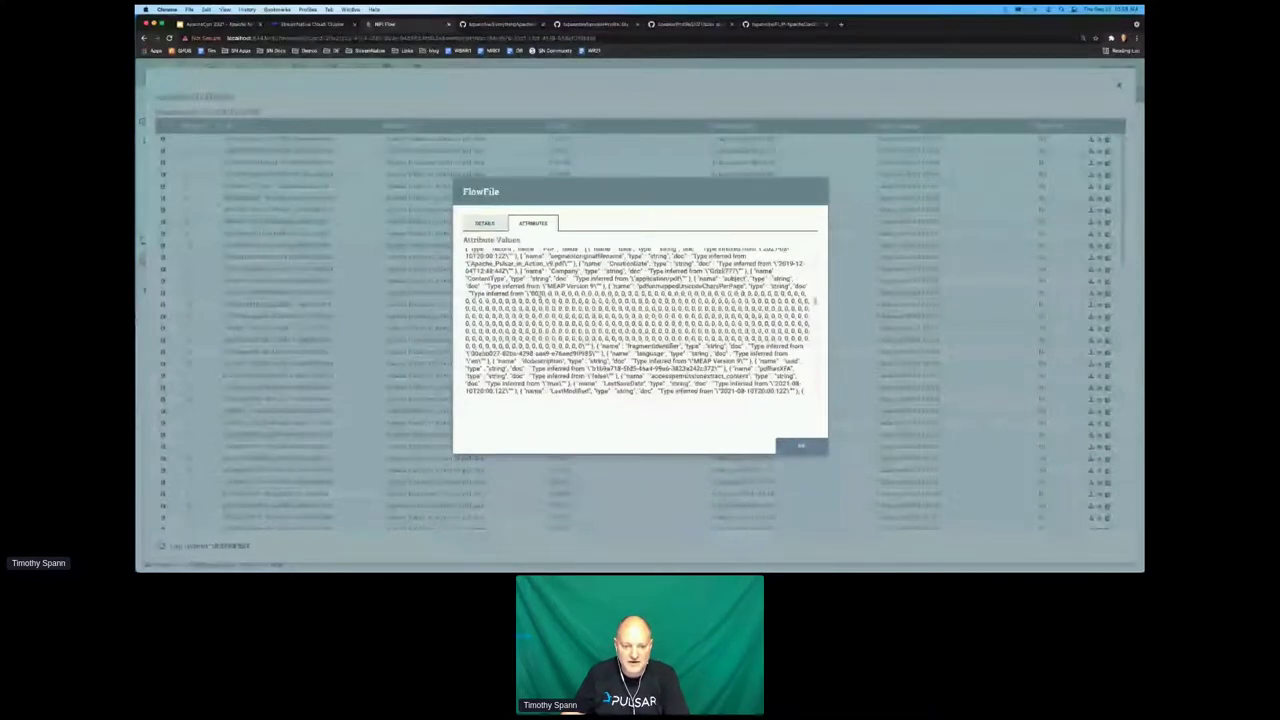
scroll(637, 323, "down", 5)
scroll(637, 323, "up", 2)
scroll(538, 295, "down", 5)
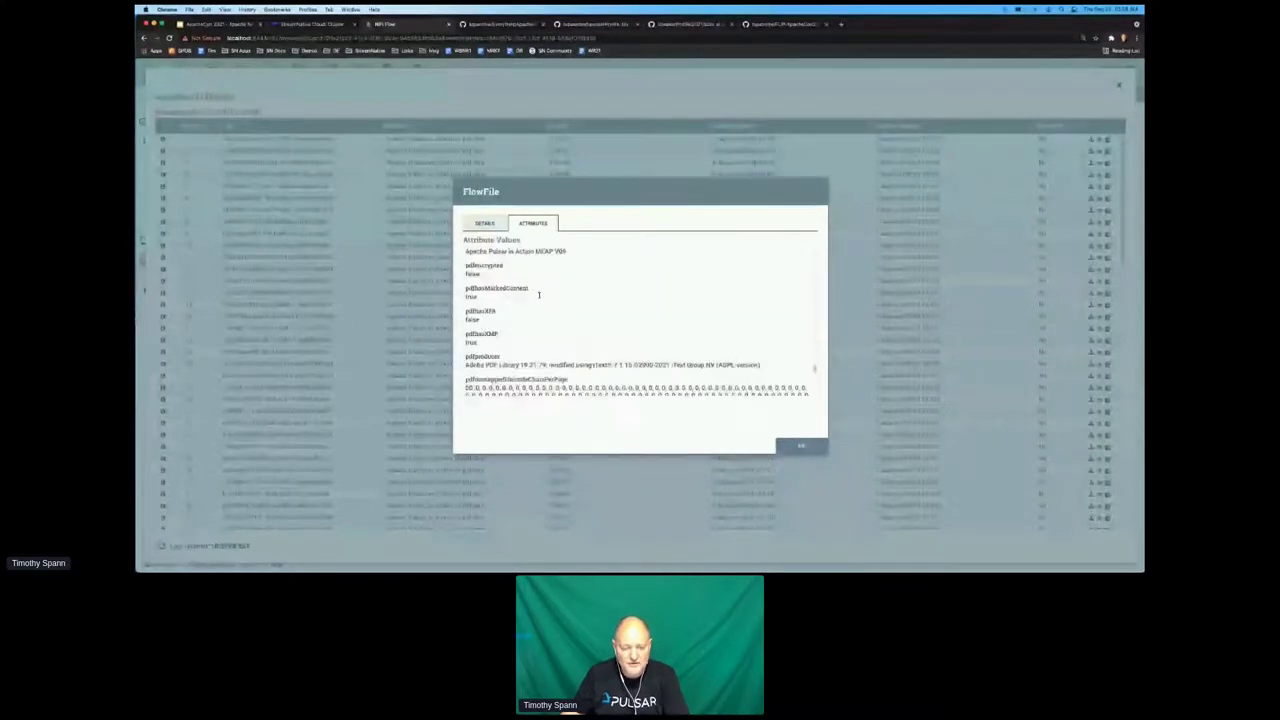
scroll(538, 295, "down", 5)
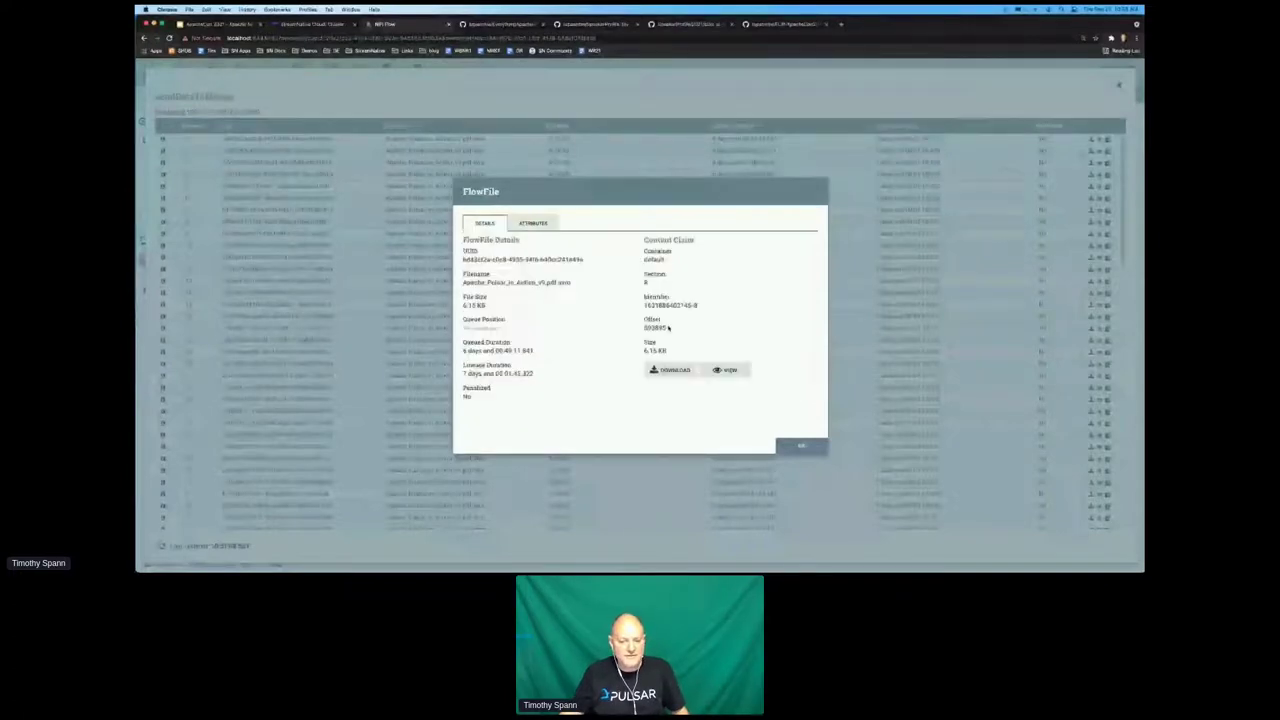
key("Escape")
key("Escape")
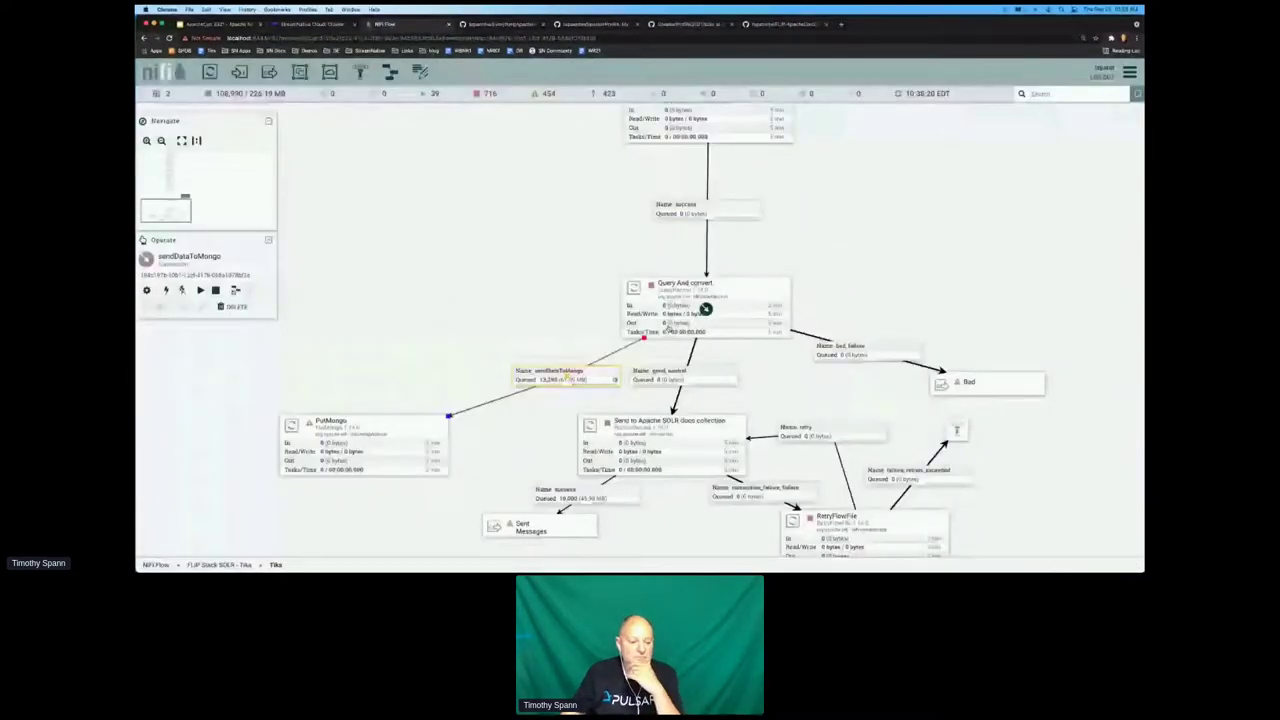
Return to the root NiFi Flow process group and show the NiFi Counters.
left_click(158, 565)
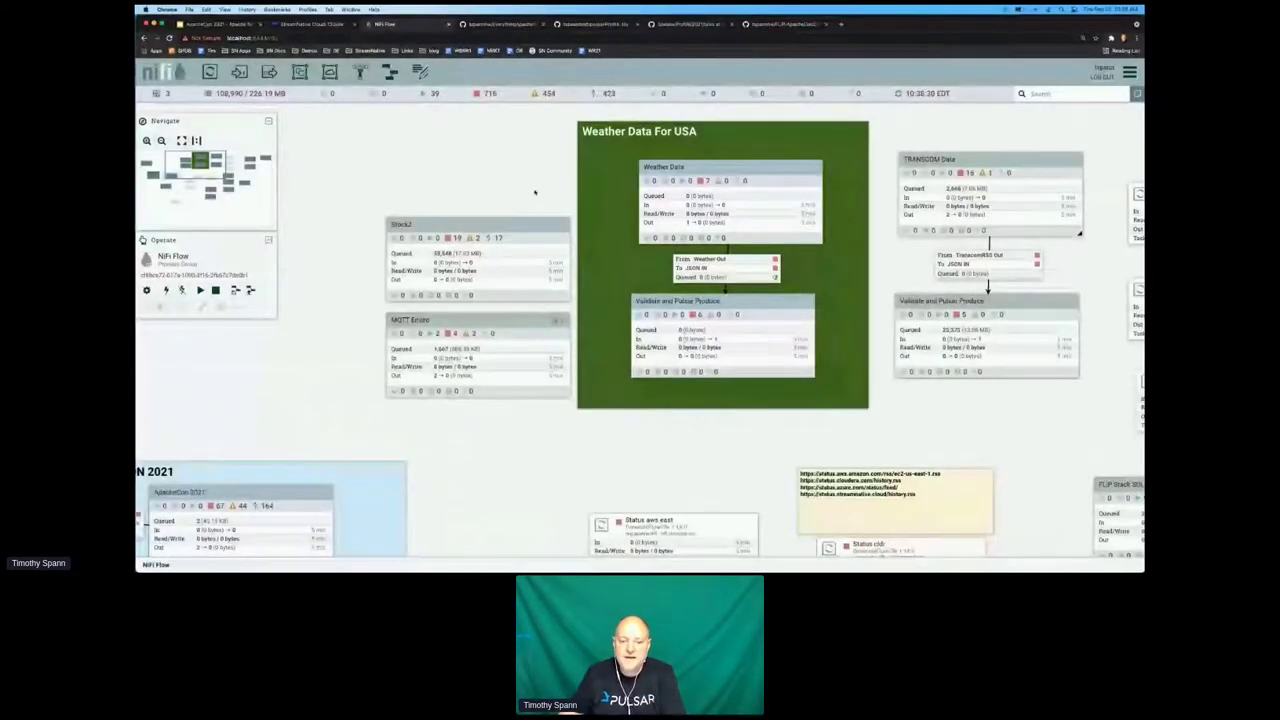
left_click_drag(471, 149, 438, 165)
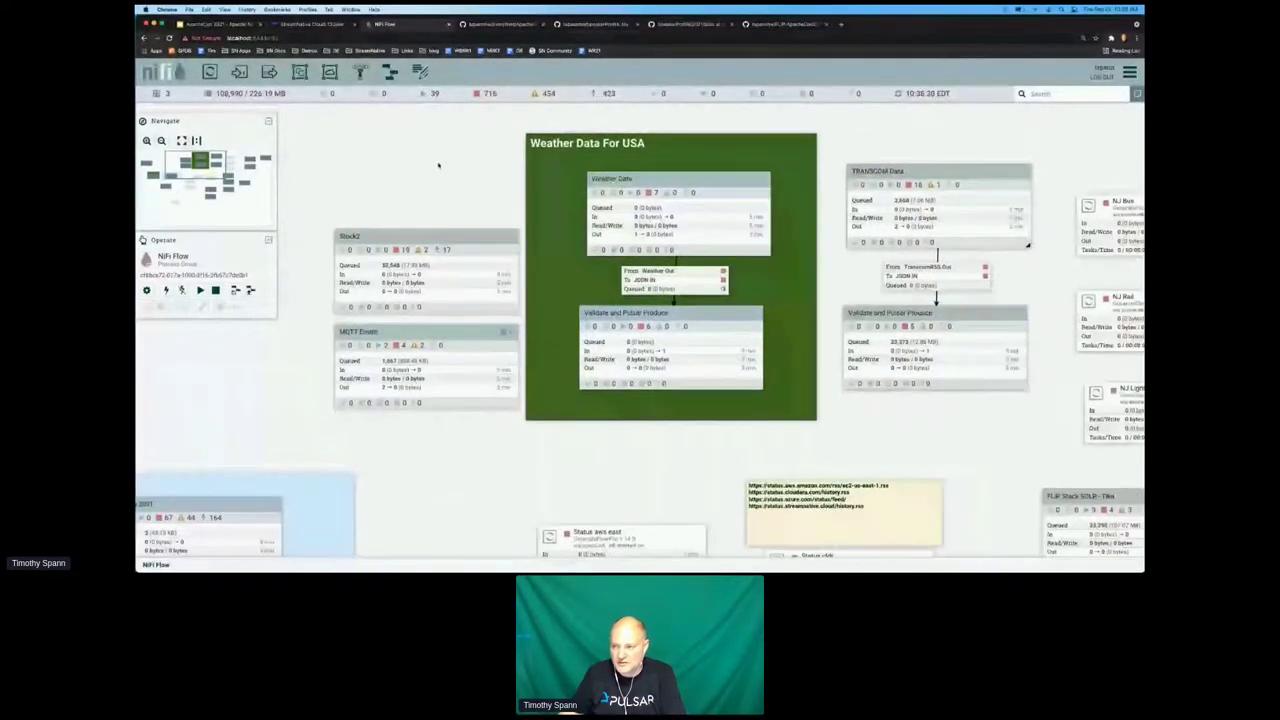
left_click(1129, 72)
left_click(1090, 100)
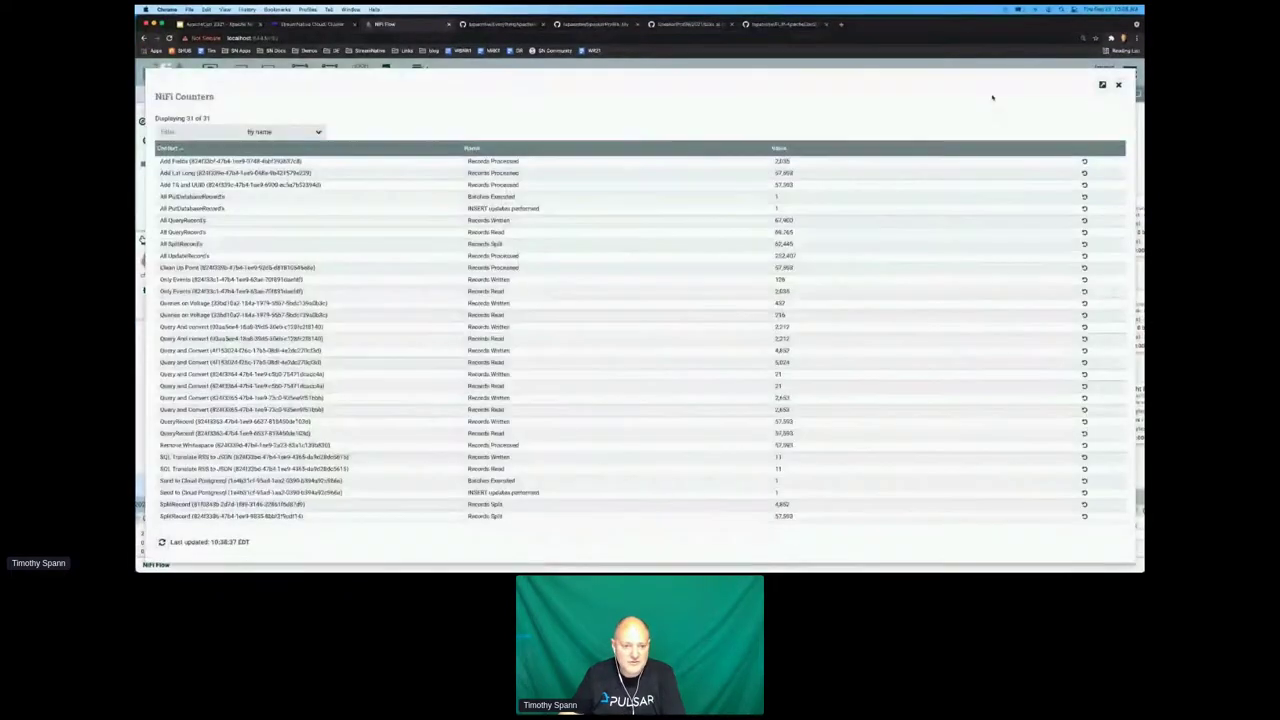
Sort the NiFi counters by descending value, and trace a Bulletin Board error to its source, the ListSFTP processor.
left_click(779, 148)
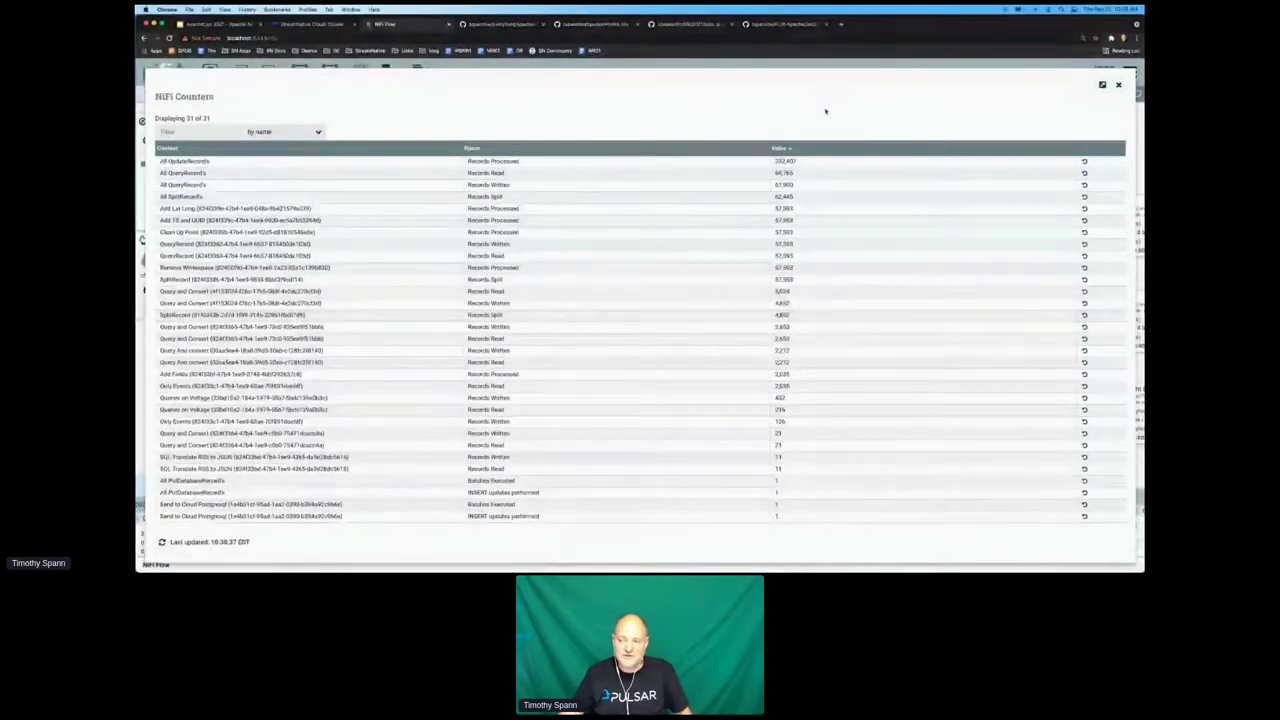
left_click(1118, 85)
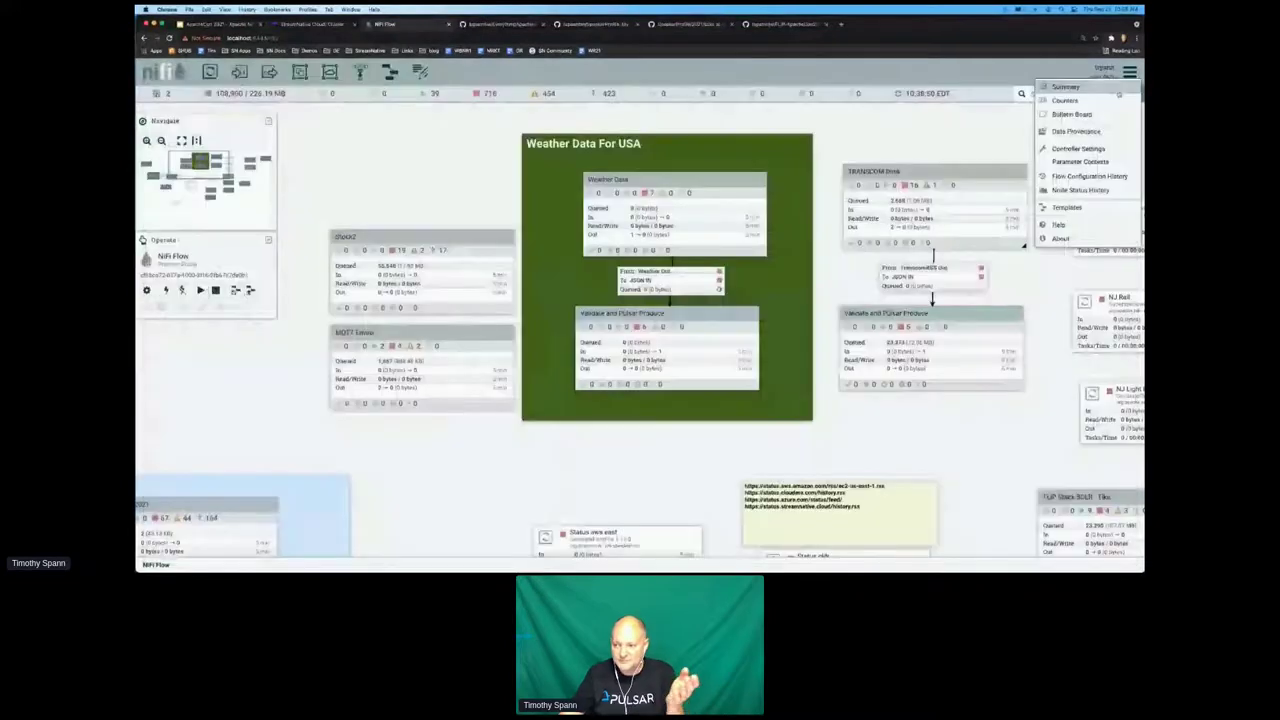
left_click(1088, 115)
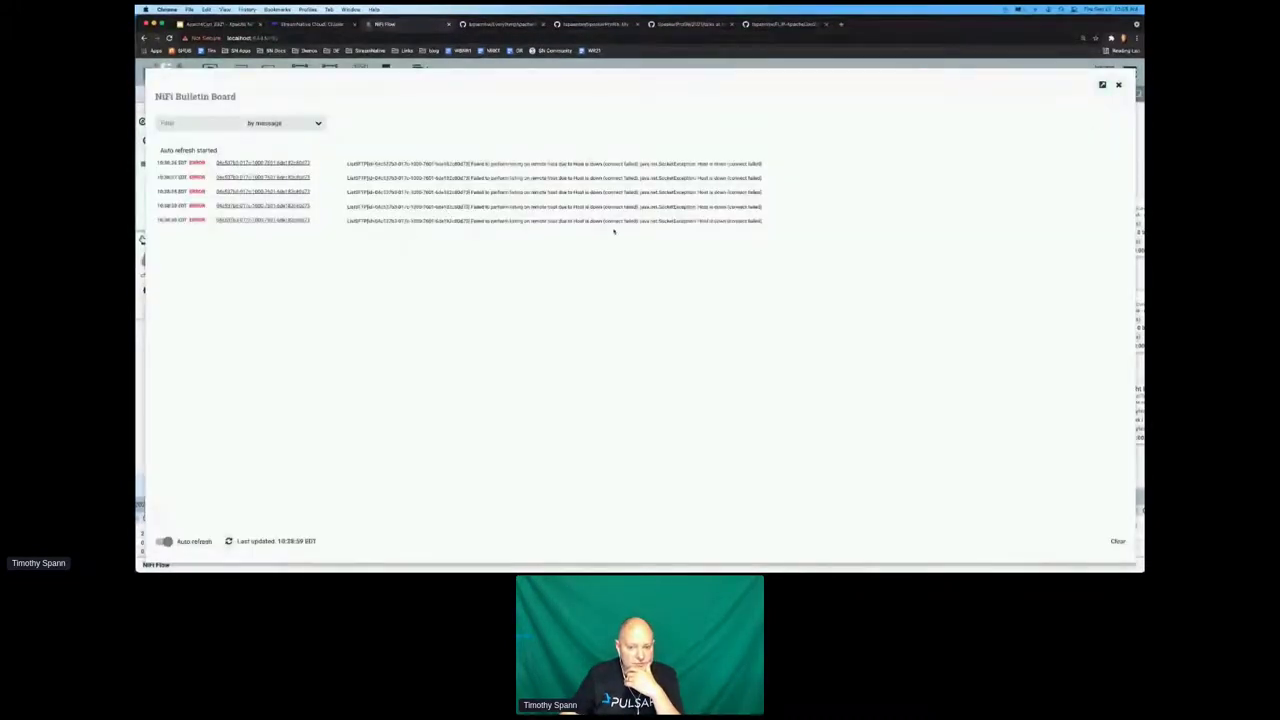
key("Escape")
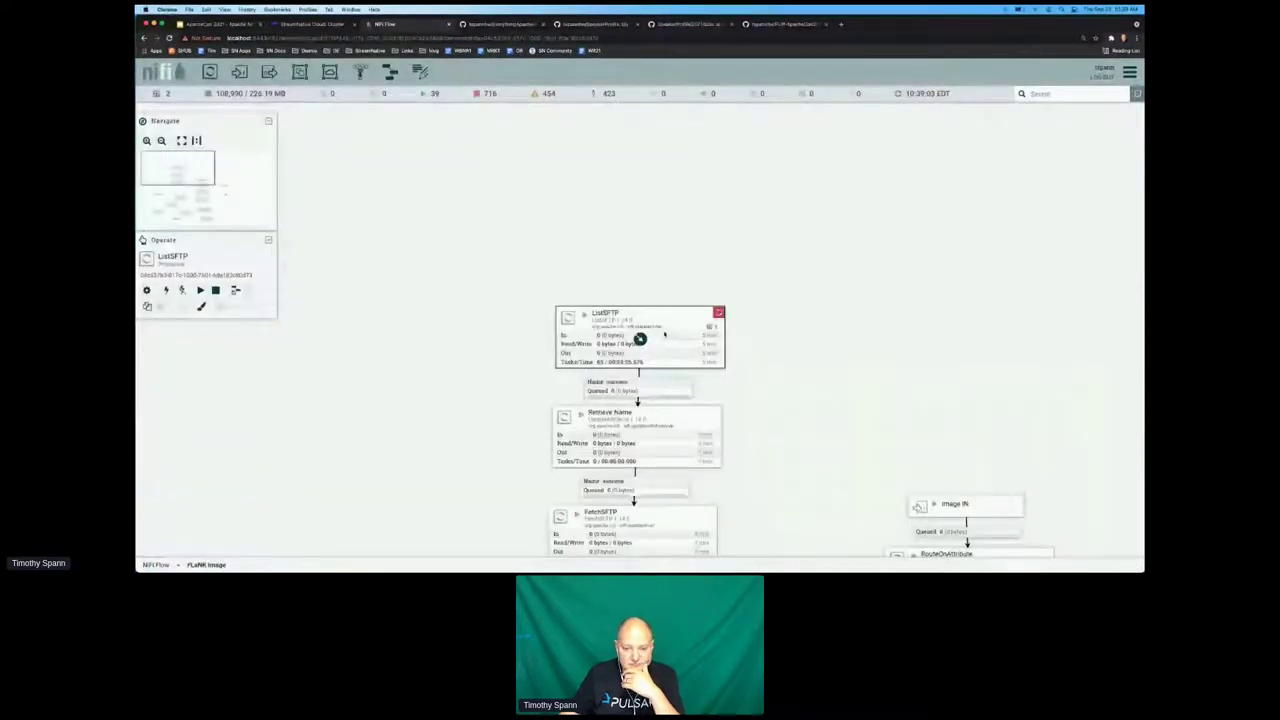
Stop the ListSFTP processor and view its configuration properties, closing the configuration without changes.
right_click(664, 334)
left_click(682, 324)
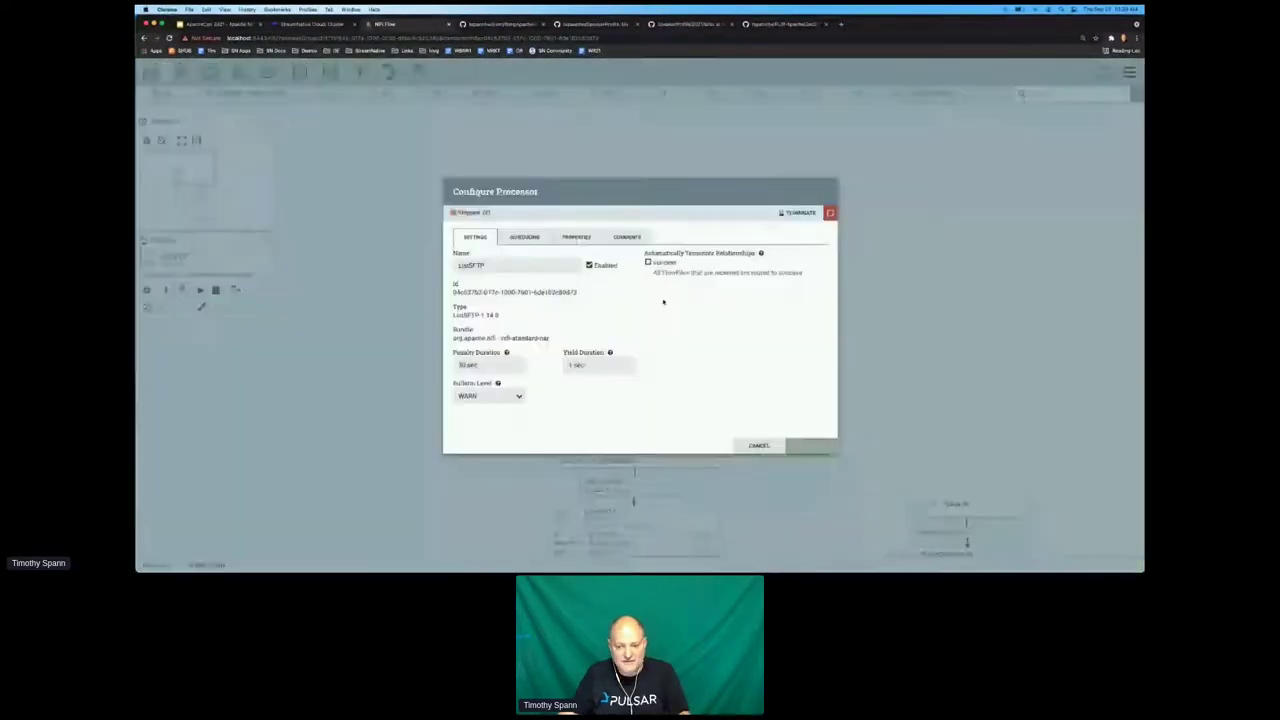
left_click(576, 236)
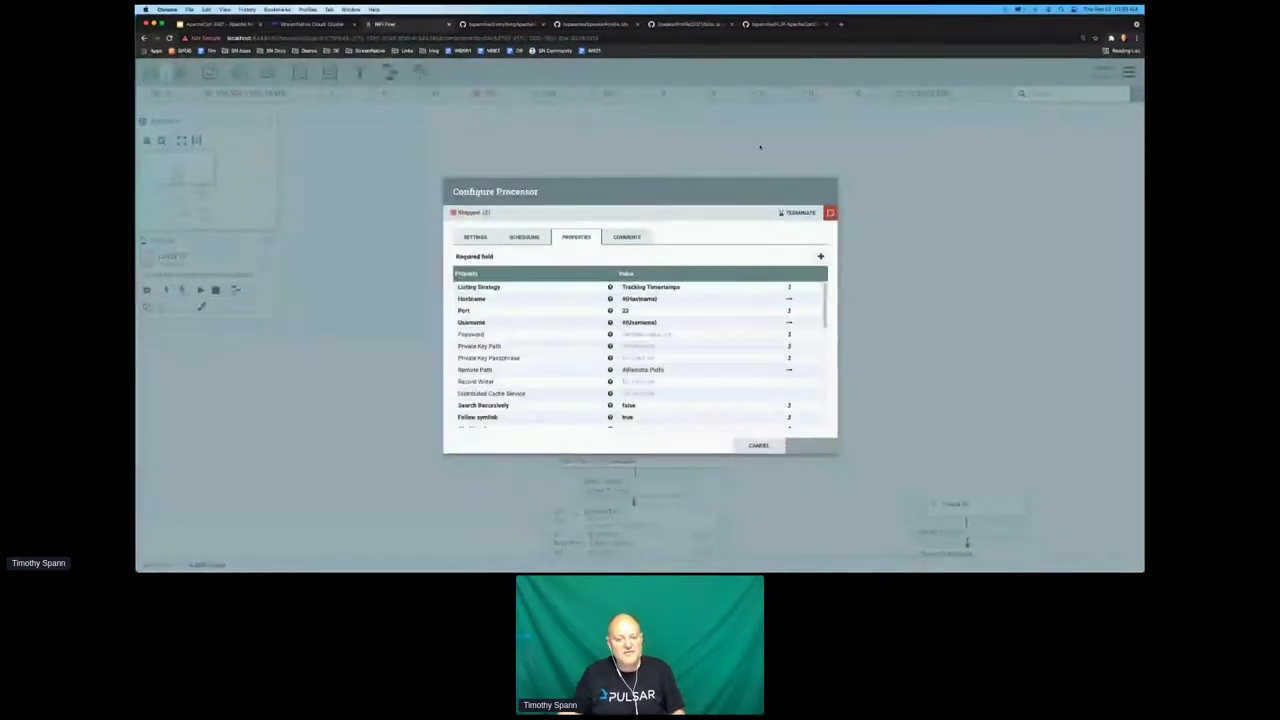
left_click(758, 445)
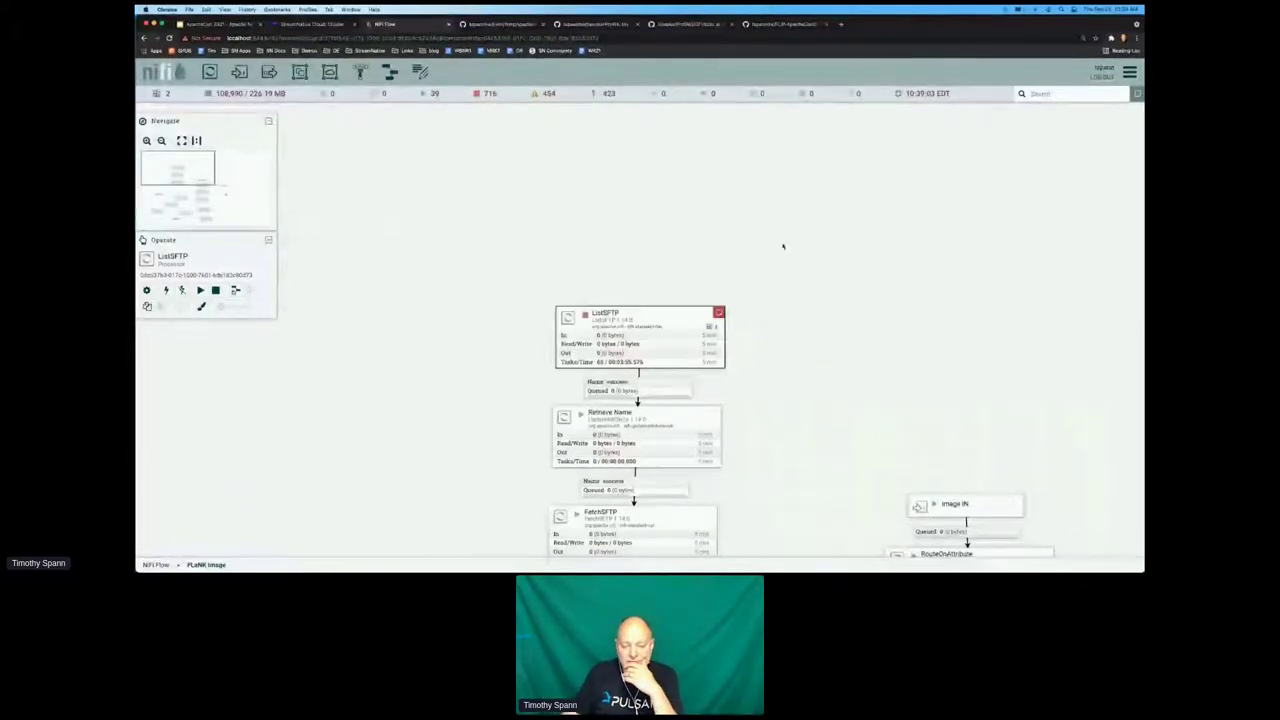
Follow ListSFTP's Remote Path property to its definition in the parameter context, and cancel without changing anything.
left_click_drag(840, 323, 832, 198)
scroll(830, 214, "down", 2)
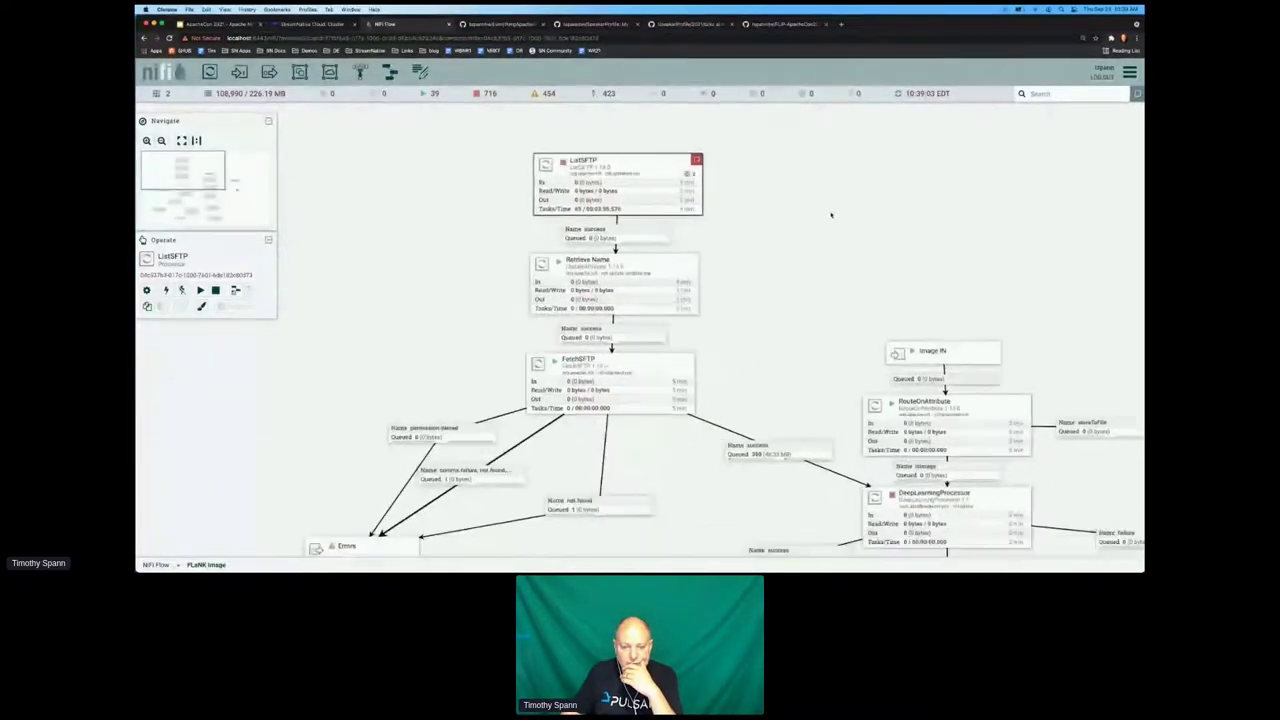
scroll(820, 212, "down", 2)
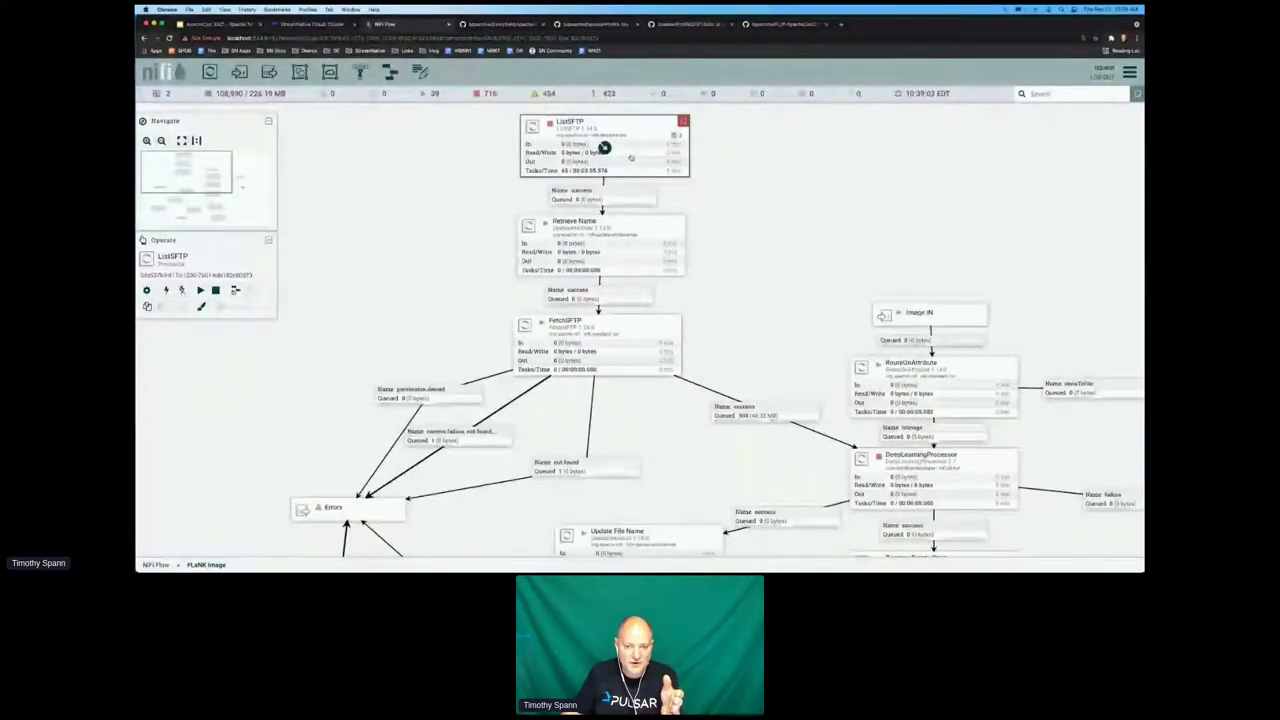
double_click(604, 147)
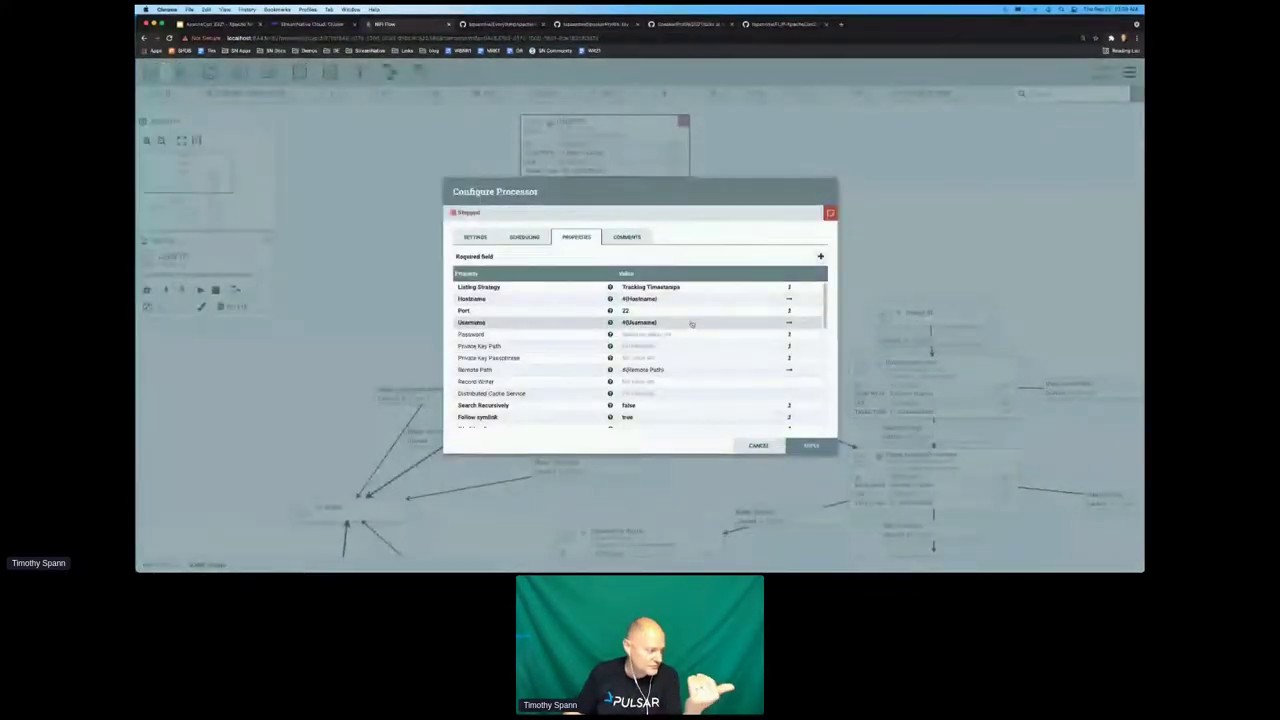
scroll(680, 340, "down", 5)
scroll(665, 358, "up", 4)
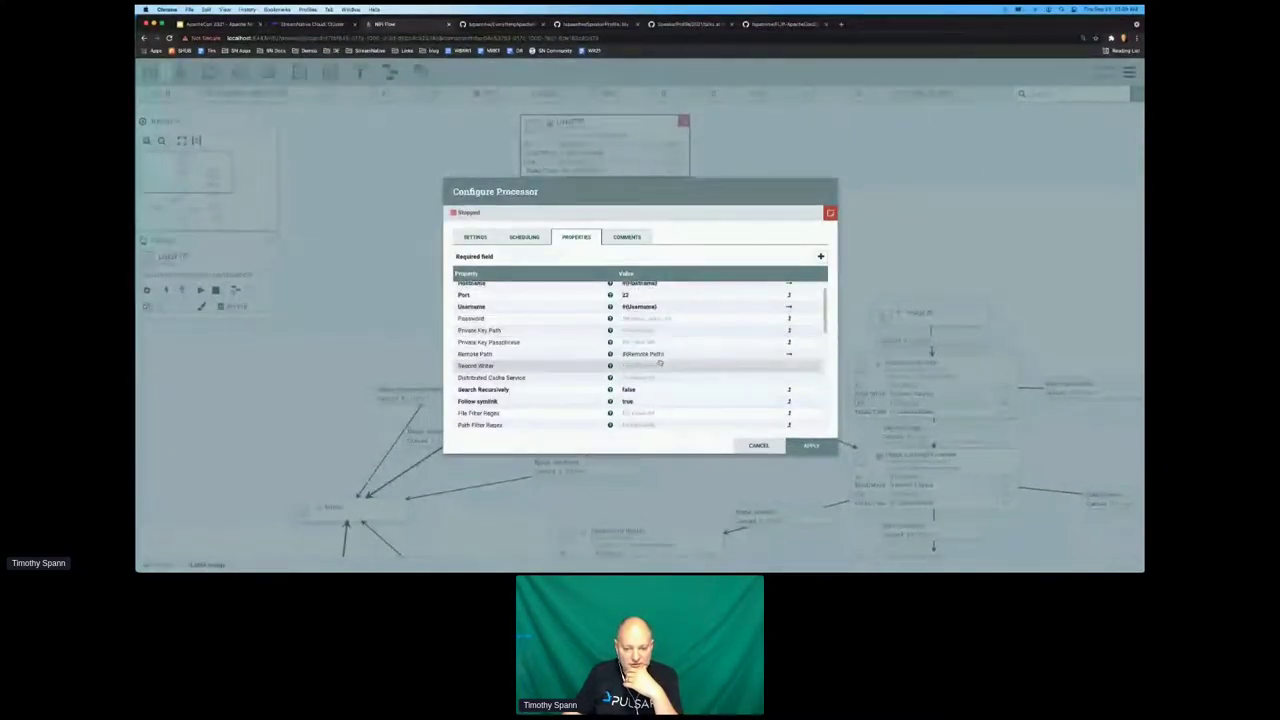
left_click(789, 354)
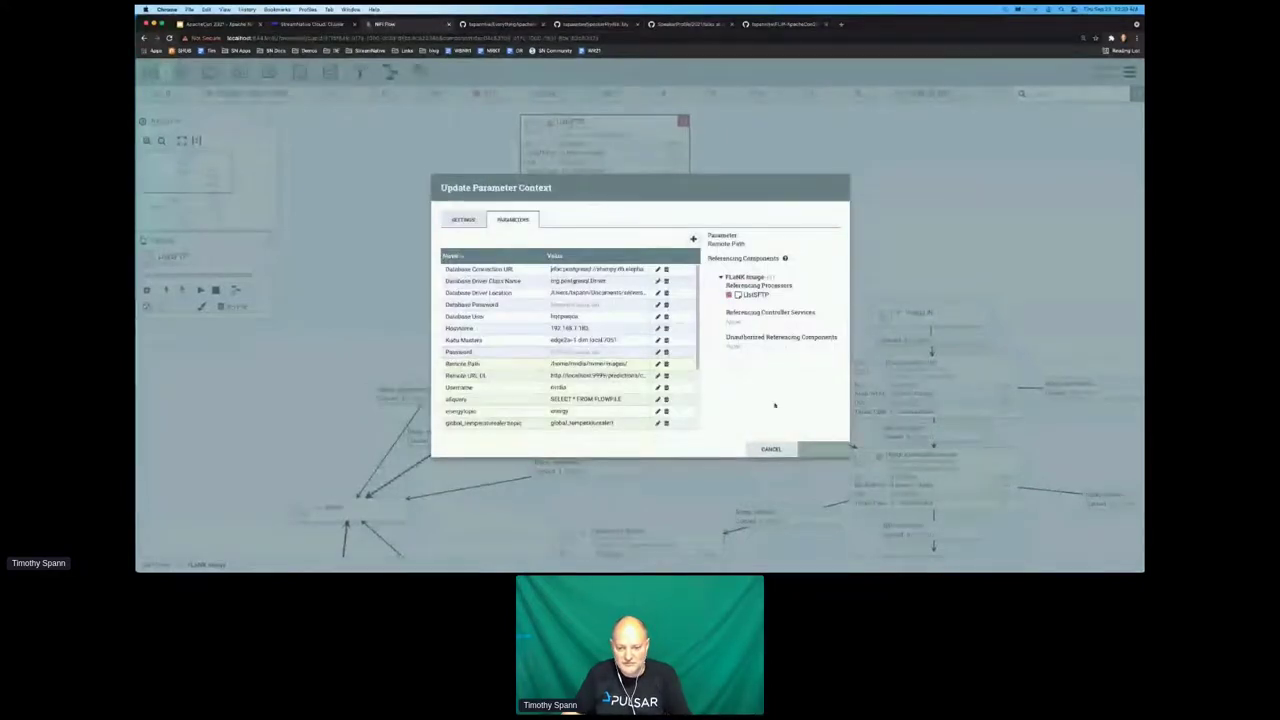
left_click(771, 449)
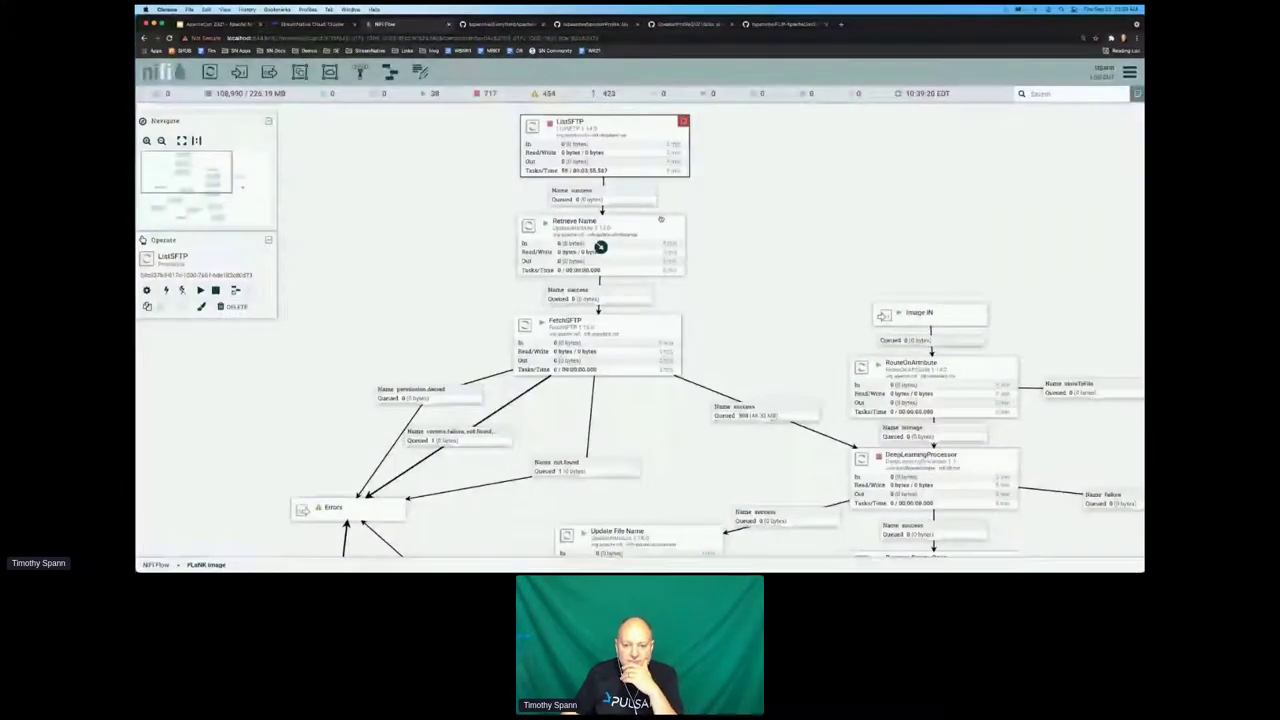
Review ListSFTP's remaining properties, from the file filters and timeouts to the proxy and minimum file size settings, and close its configuration.
double_click(600, 150)
scroll(712, 371, "down", 5)
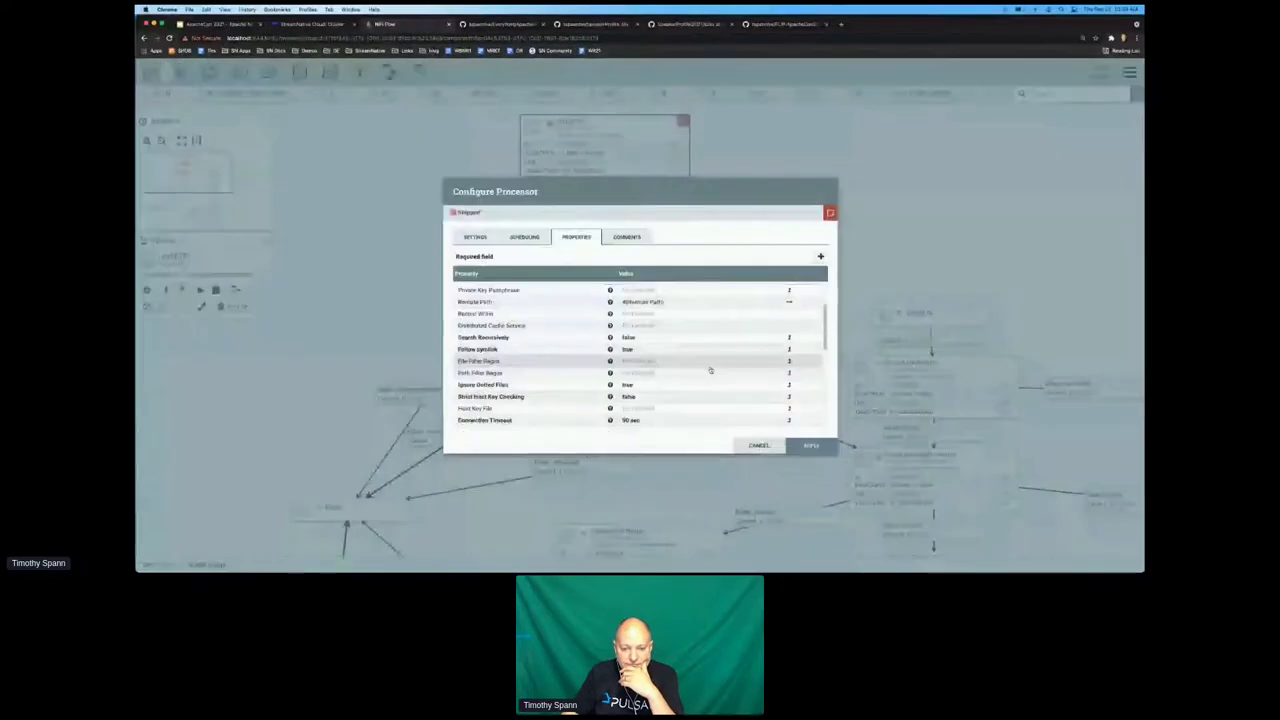
scroll(648, 323, "up", 2)
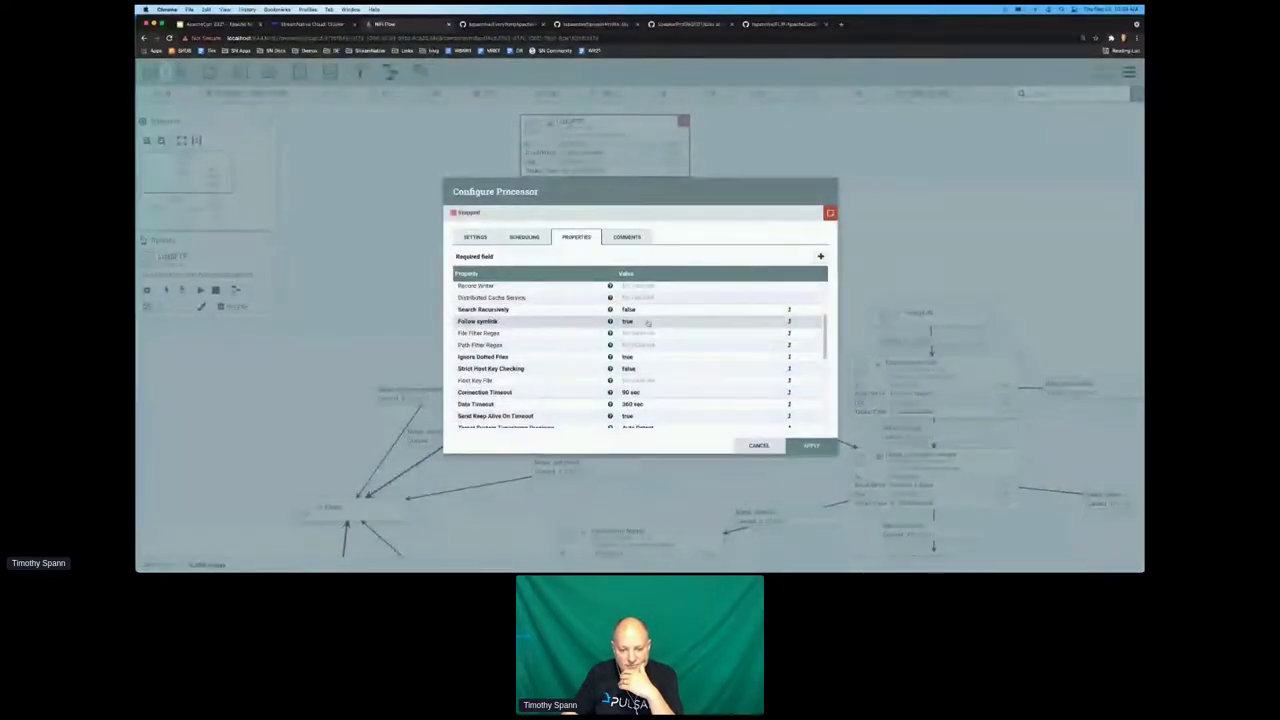
scroll(670, 370, "down", 1)
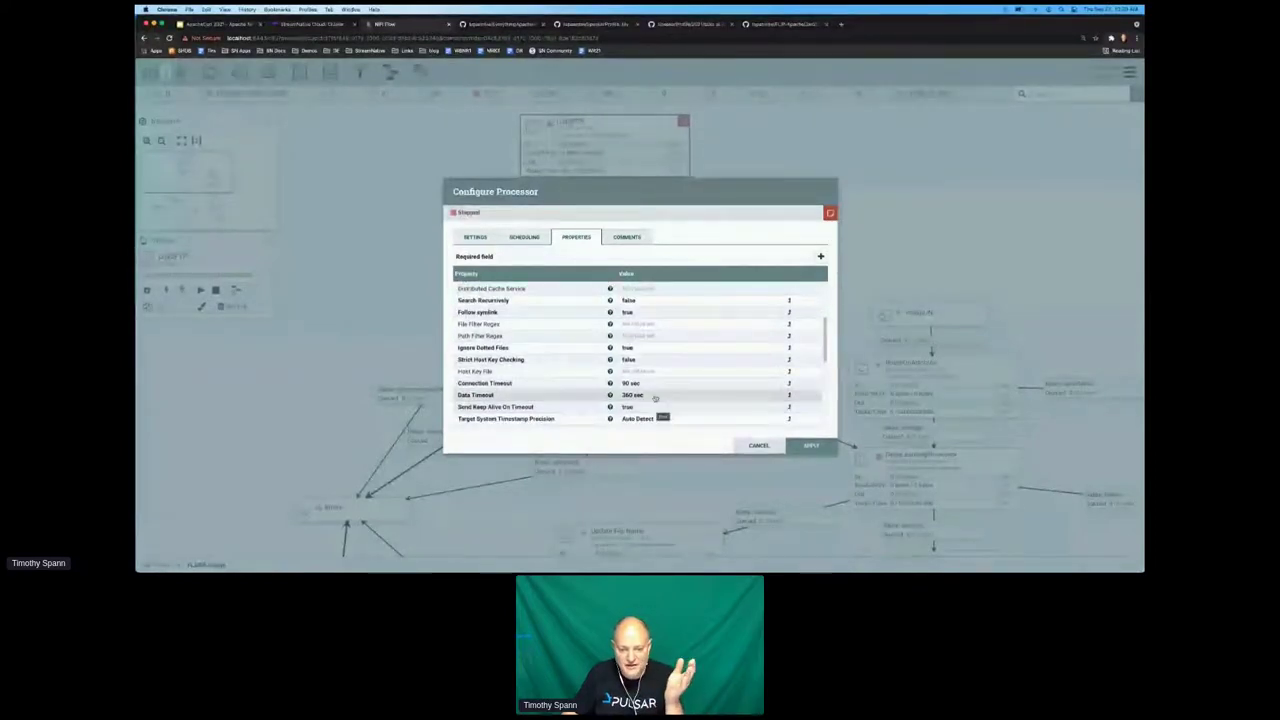
scroll(687, 371, "down", 1)
scroll(687, 371, "down", 3)
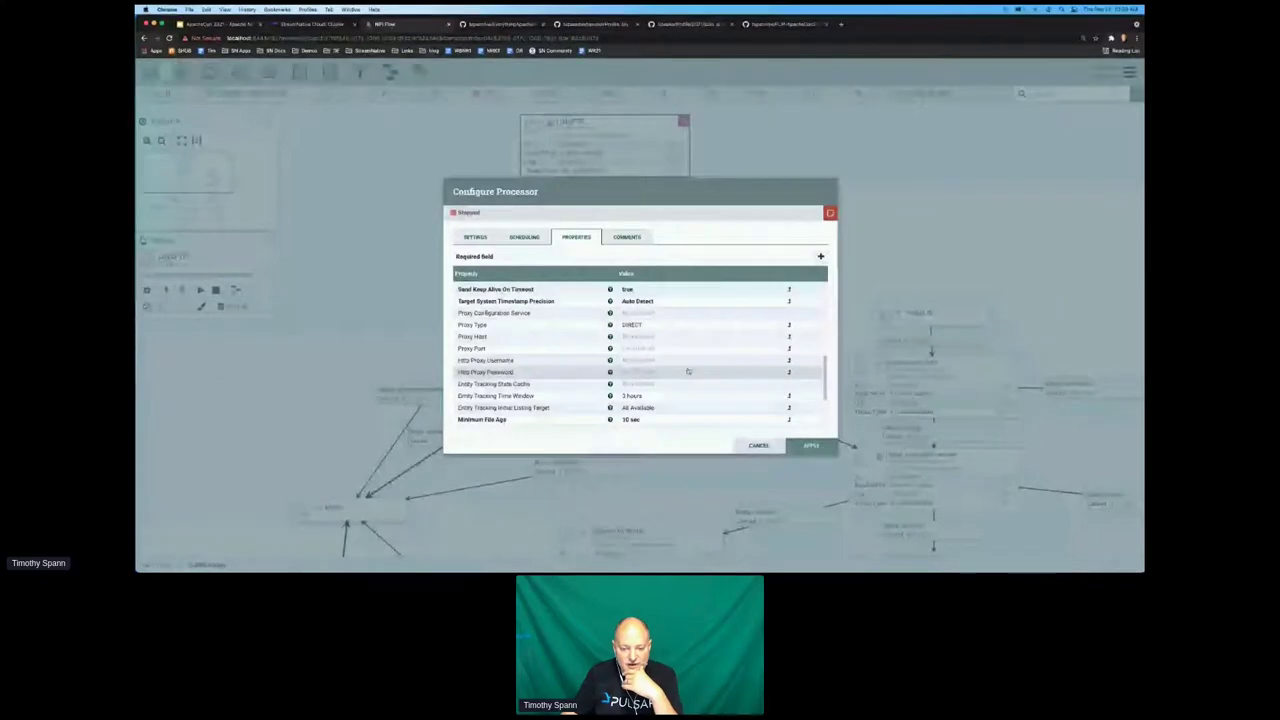
scroll(683, 374, "down", 3)
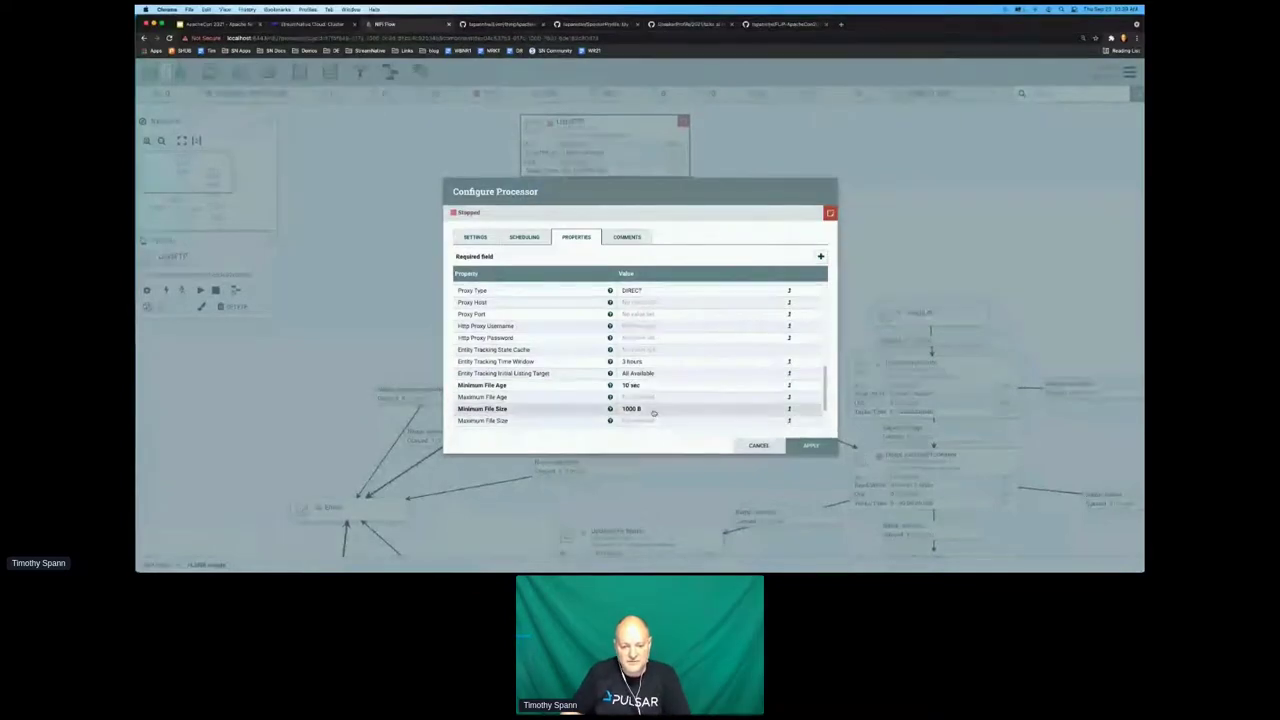
key("Escape")
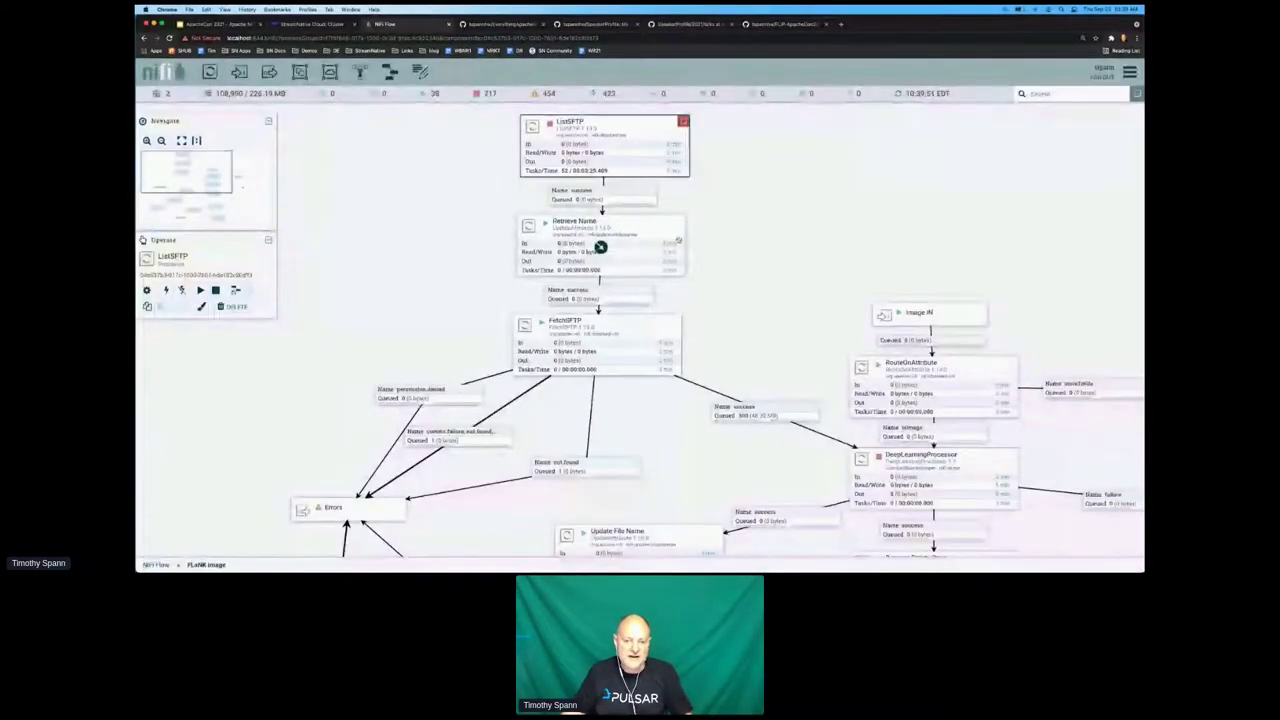
View the Retrieve Name processor's properties, including retrieveFileName, and its advanced rules, and return to the flow.
right_click(630, 238)
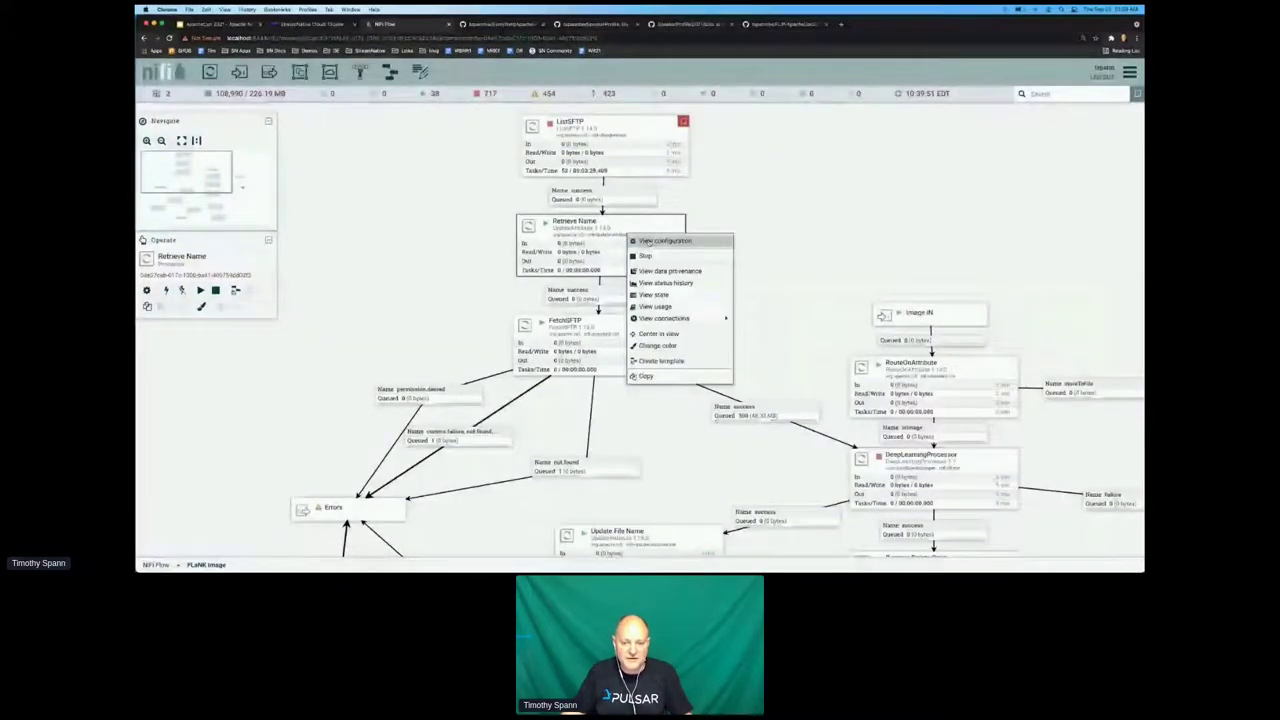
left_click(649, 243)
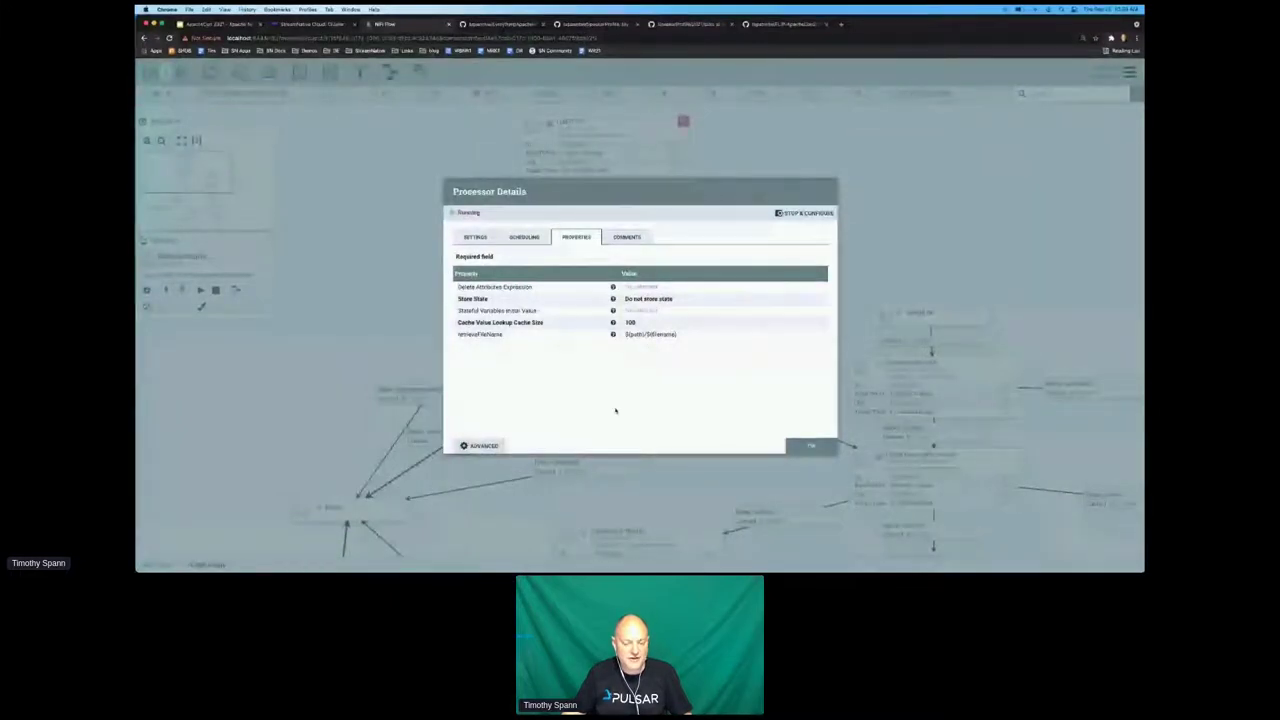
key("Escape")
right_click(655, 247)
left_click(672, 253)
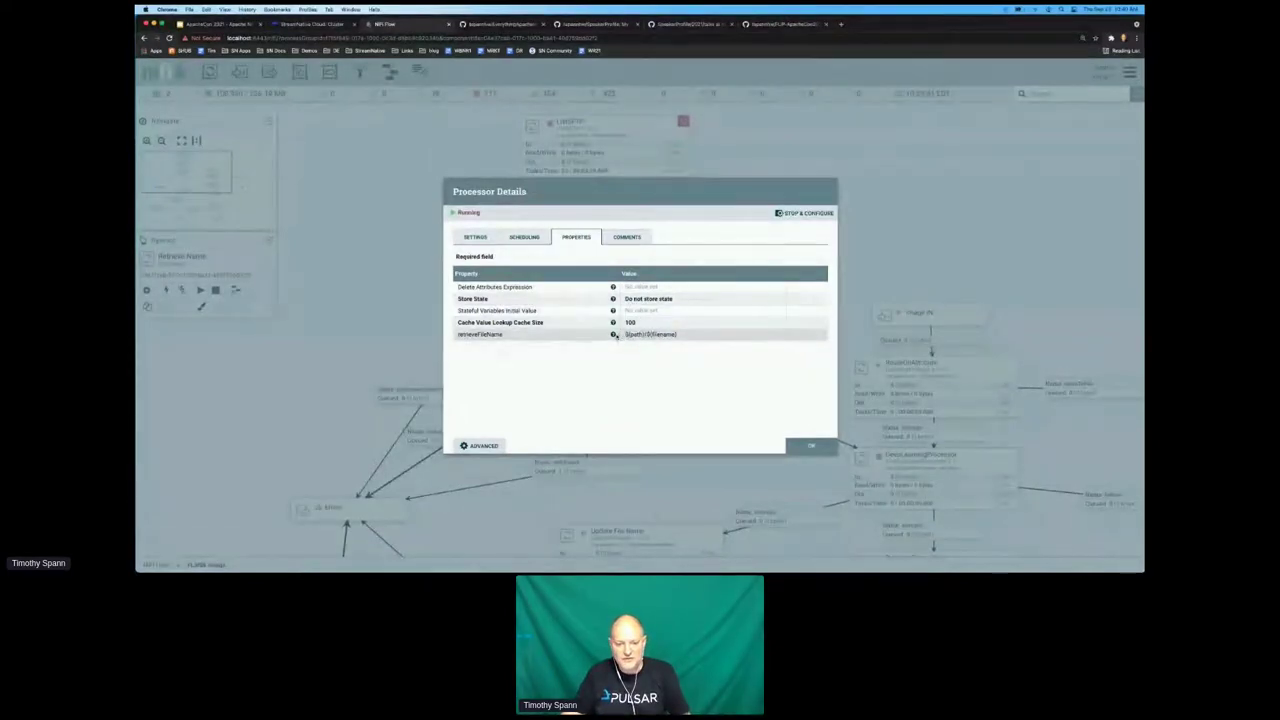
mouse_move(613, 335)
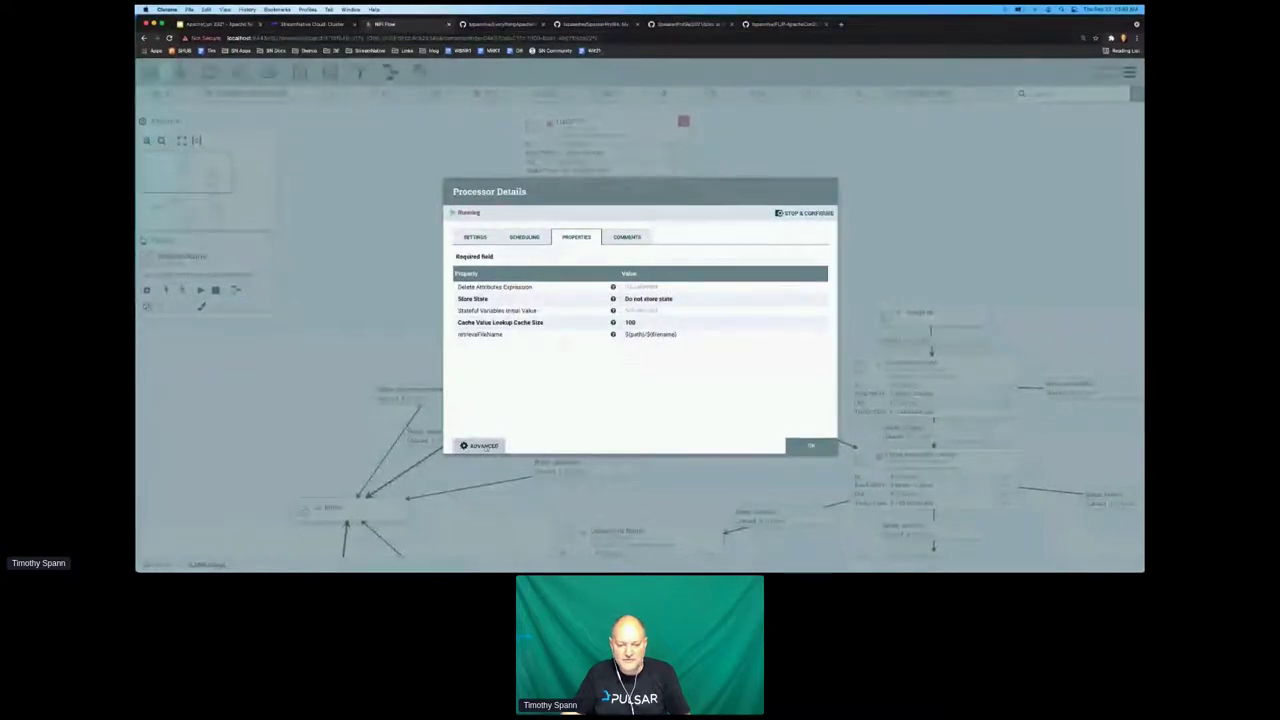
left_click(480, 445)
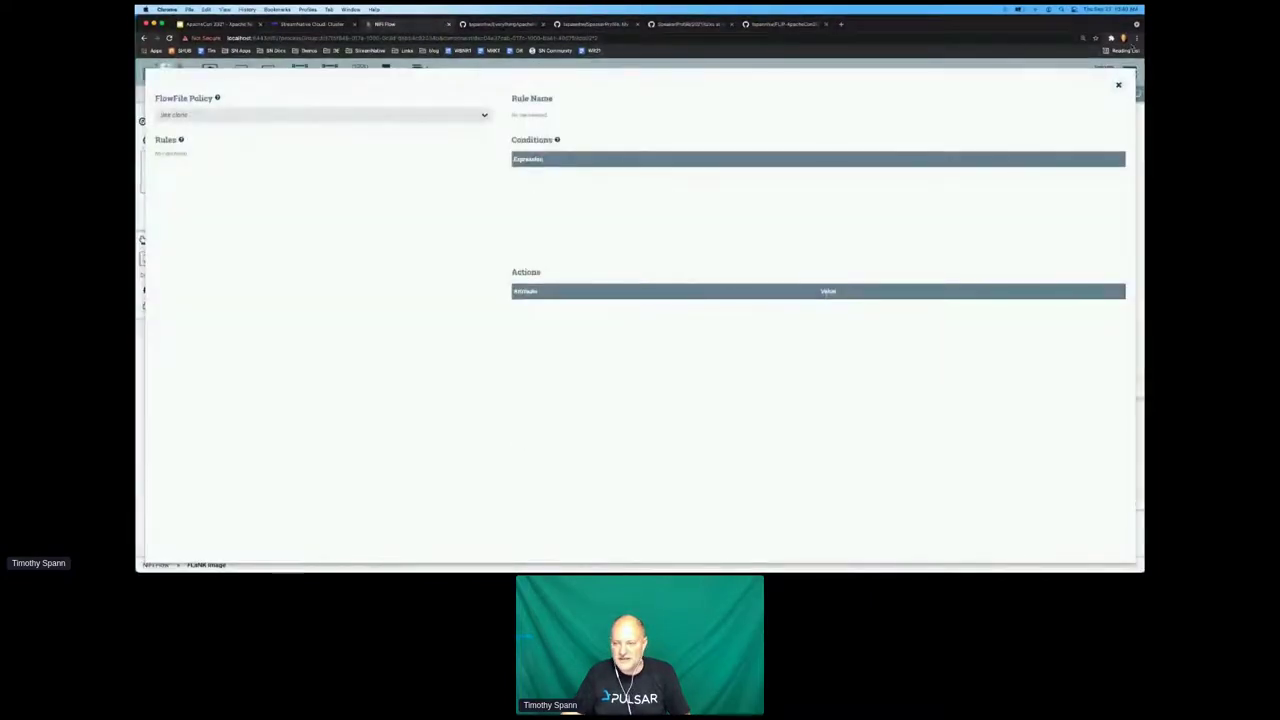
left_click(1118, 85)
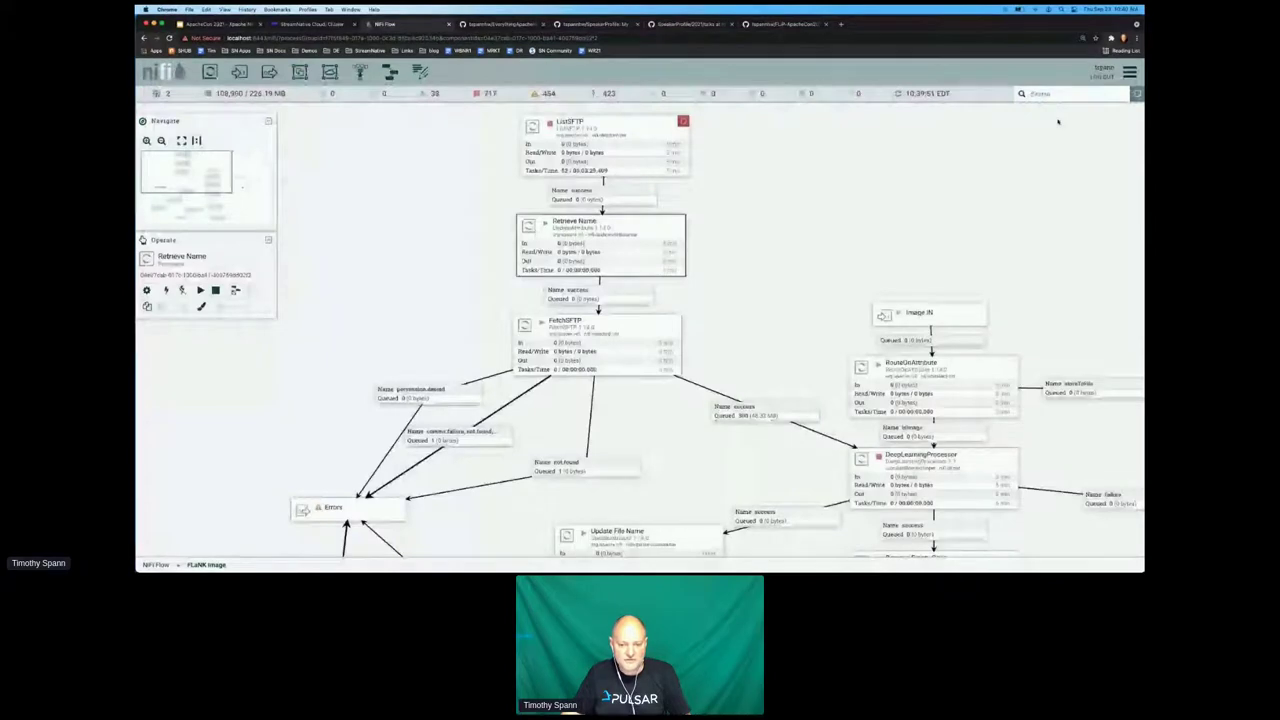
Show the usage documentation for the Retrieve Name processor and switch it to the Expression Language Guide.
right_click(650, 242)
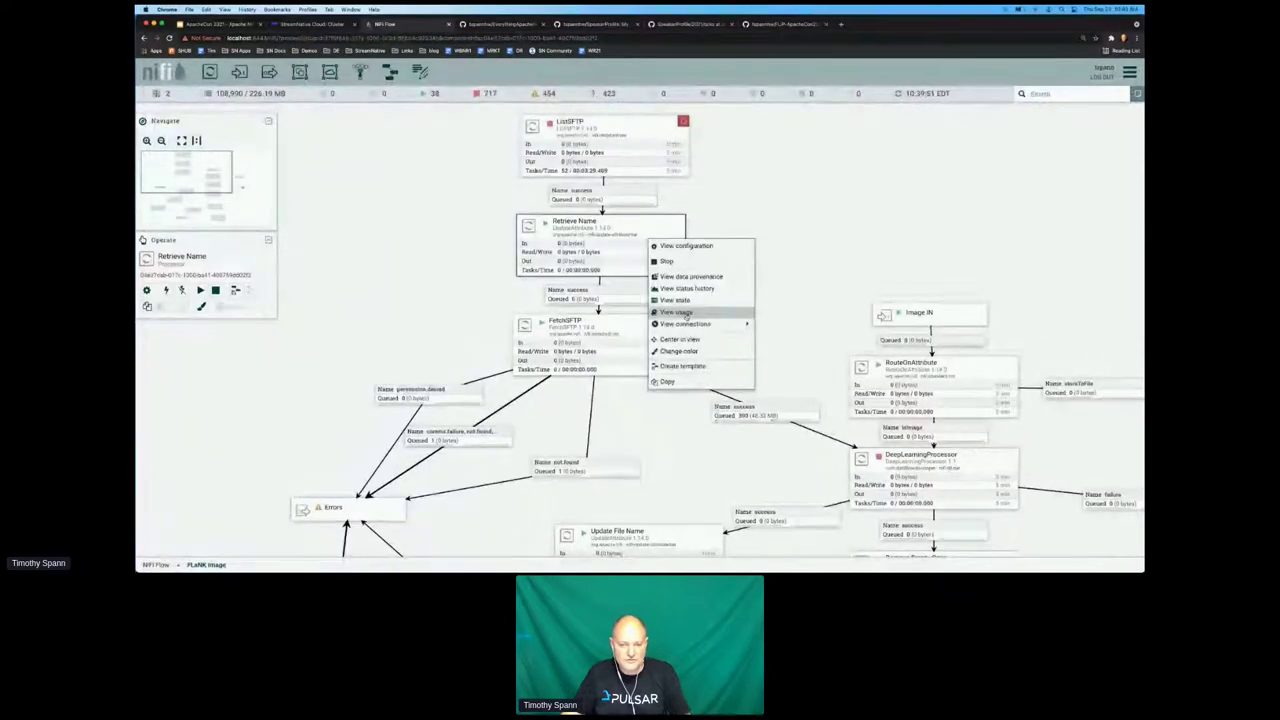
left_click(676, 312)
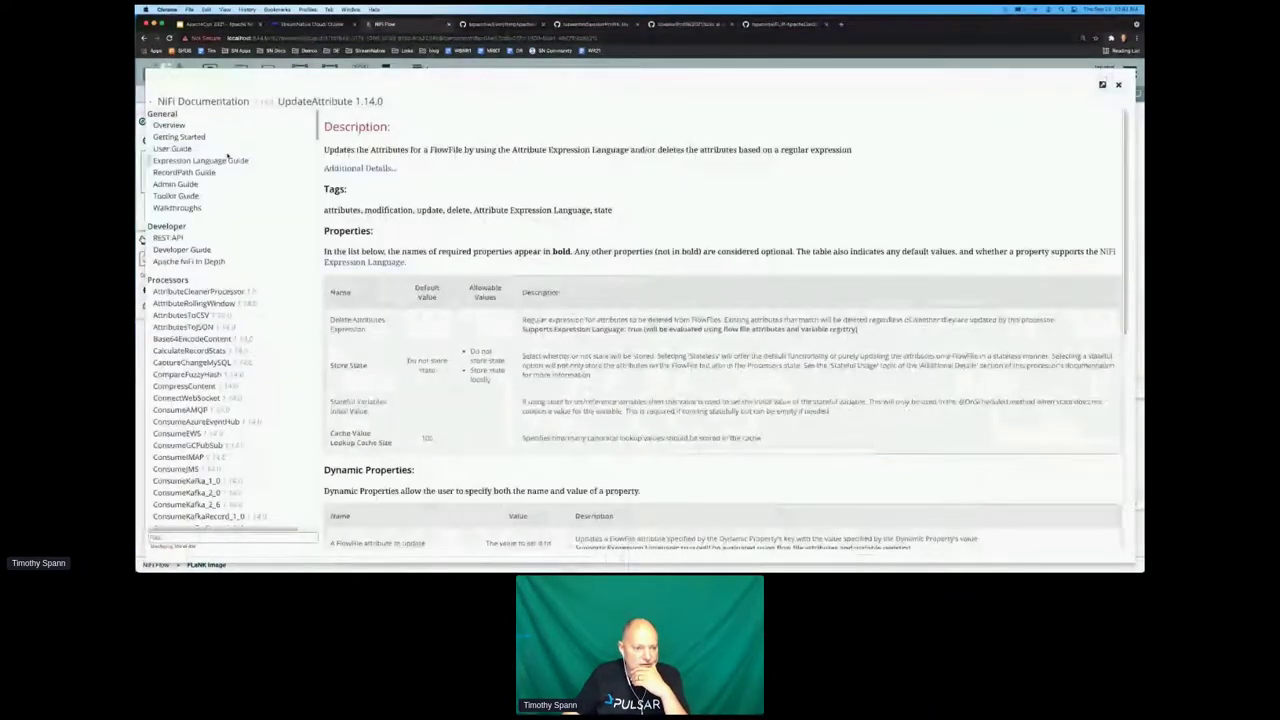
left_click(228, 159)
Review the Expression Language Guide's syntax, data types and function list, and open the RecordPath Guide.
scroll(673, 319, "down", 15)
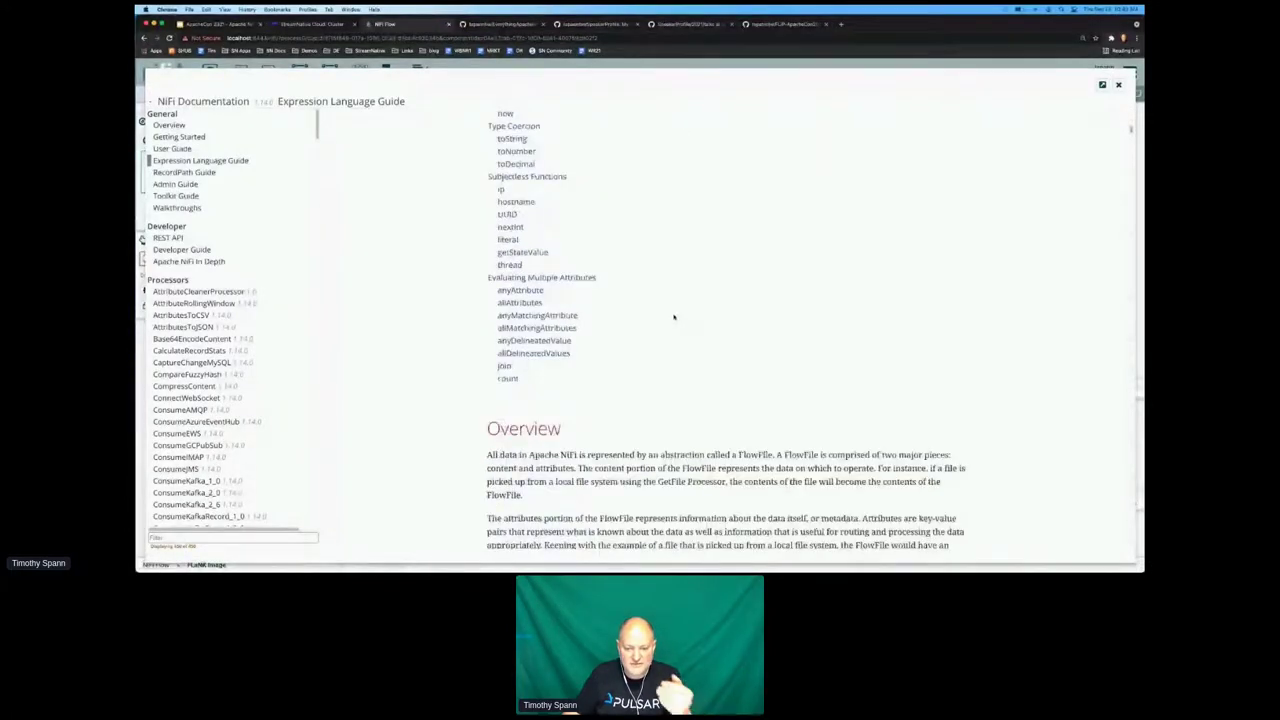
scroll(673, 317, "down", 6)
scroll(673, 316, "down", 5)
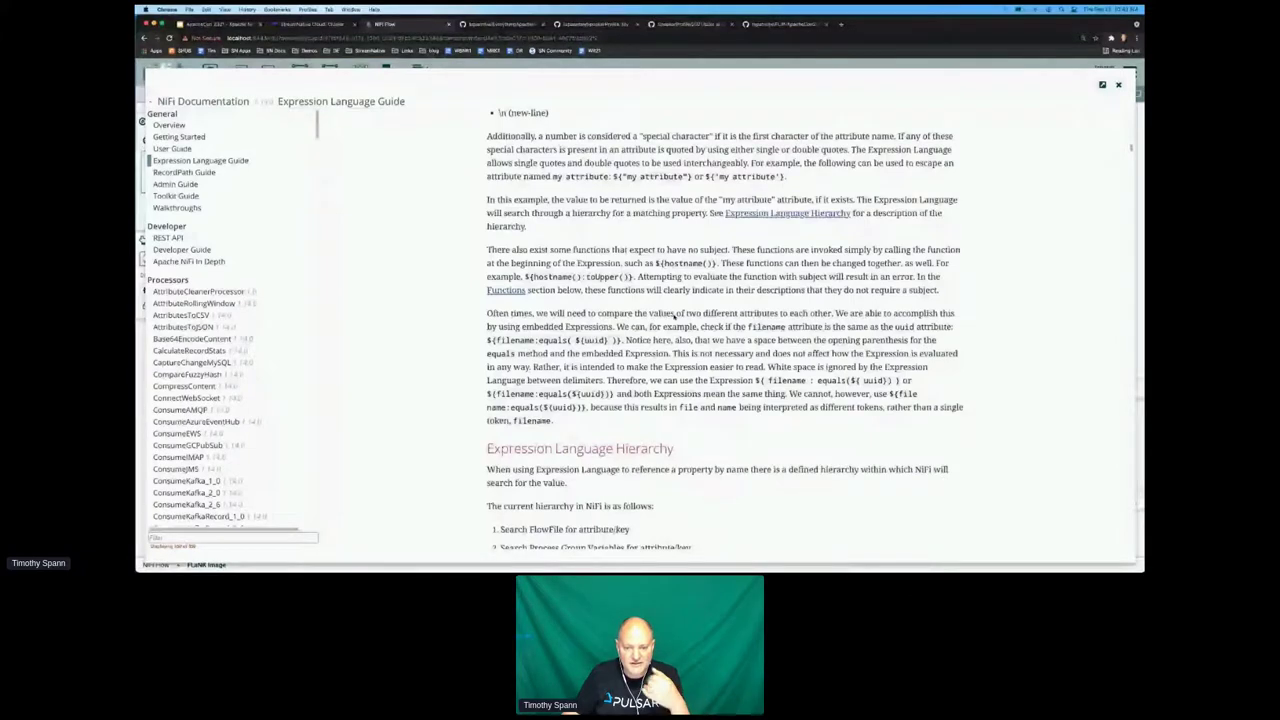
scroll(673, 316, "down", 8)
scroll(636, 253, "down", 15)
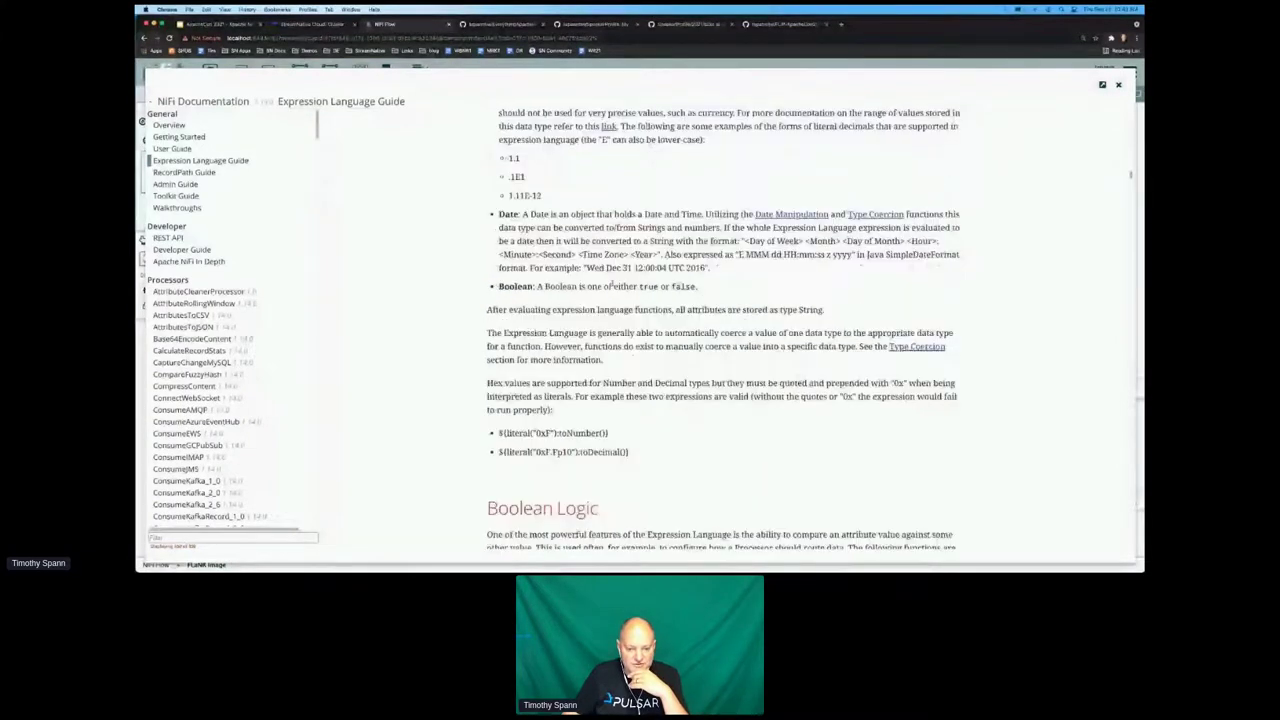
scroll(612, 283, "down", 4)
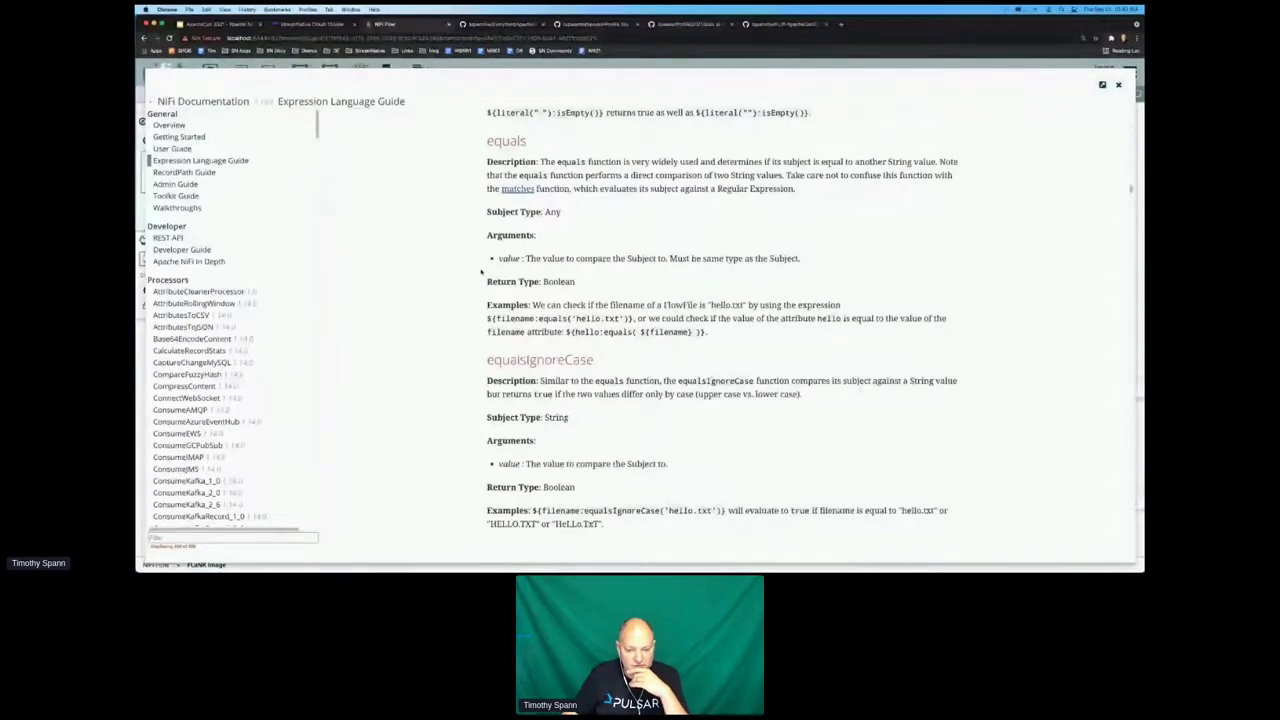
scroll(688, 270, "up", 10)
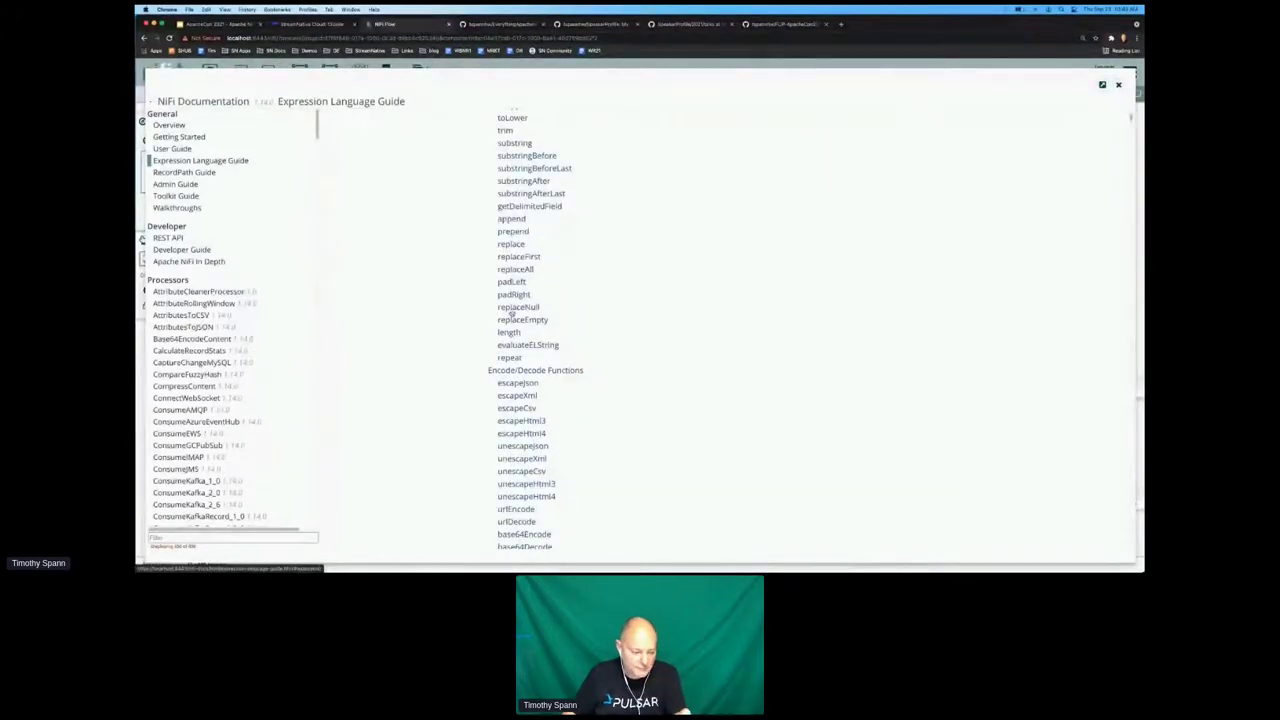
scroll(600, 370, "down", 2)
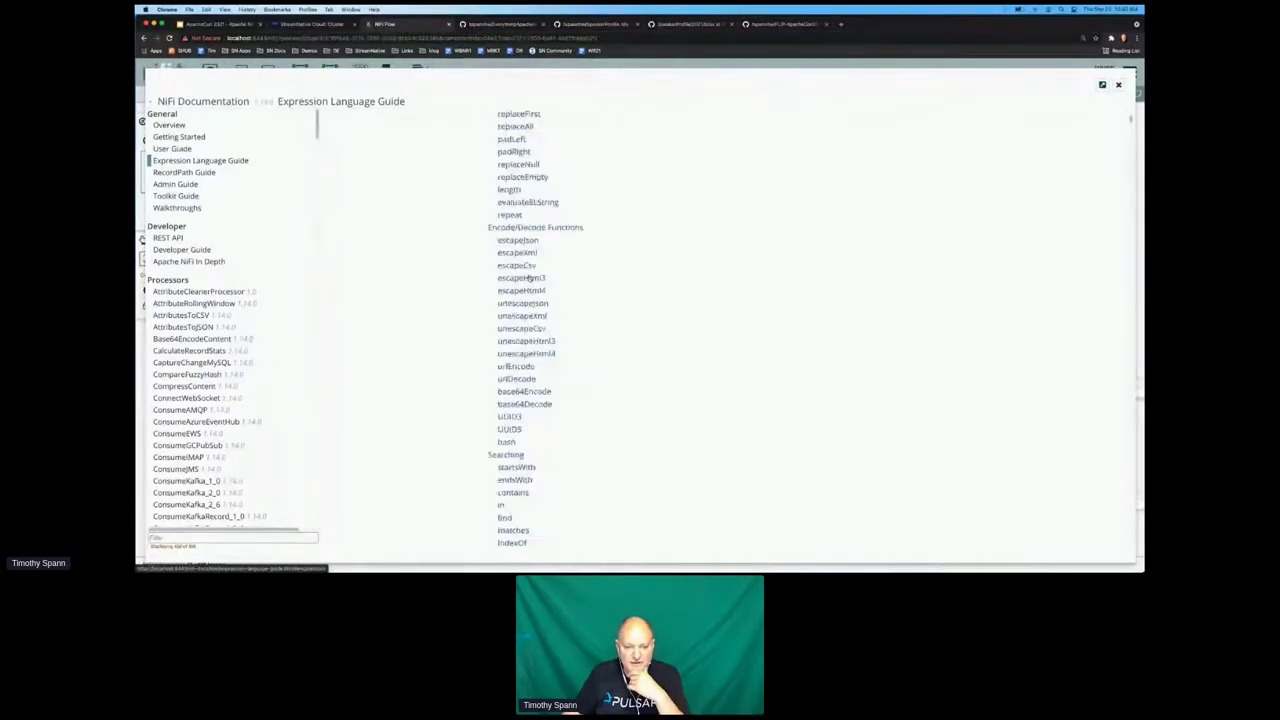
scroll(632, 350, "down", 3)
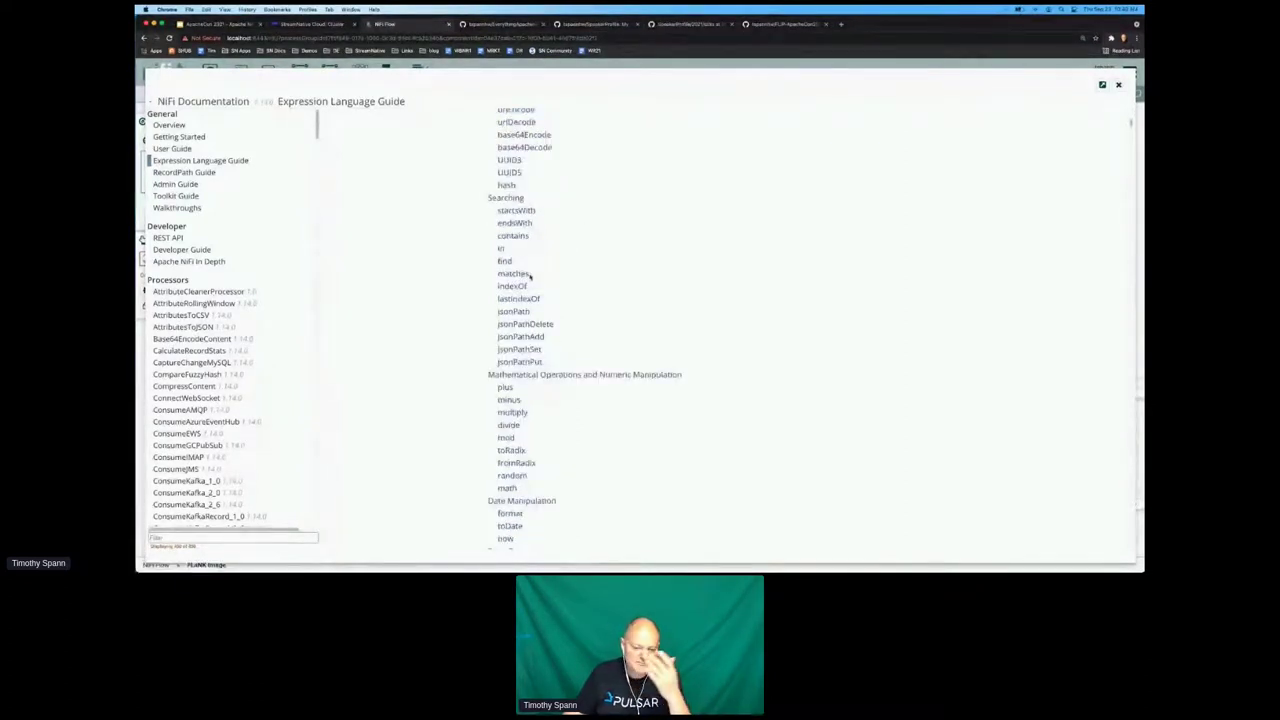
left_click(177, 173)
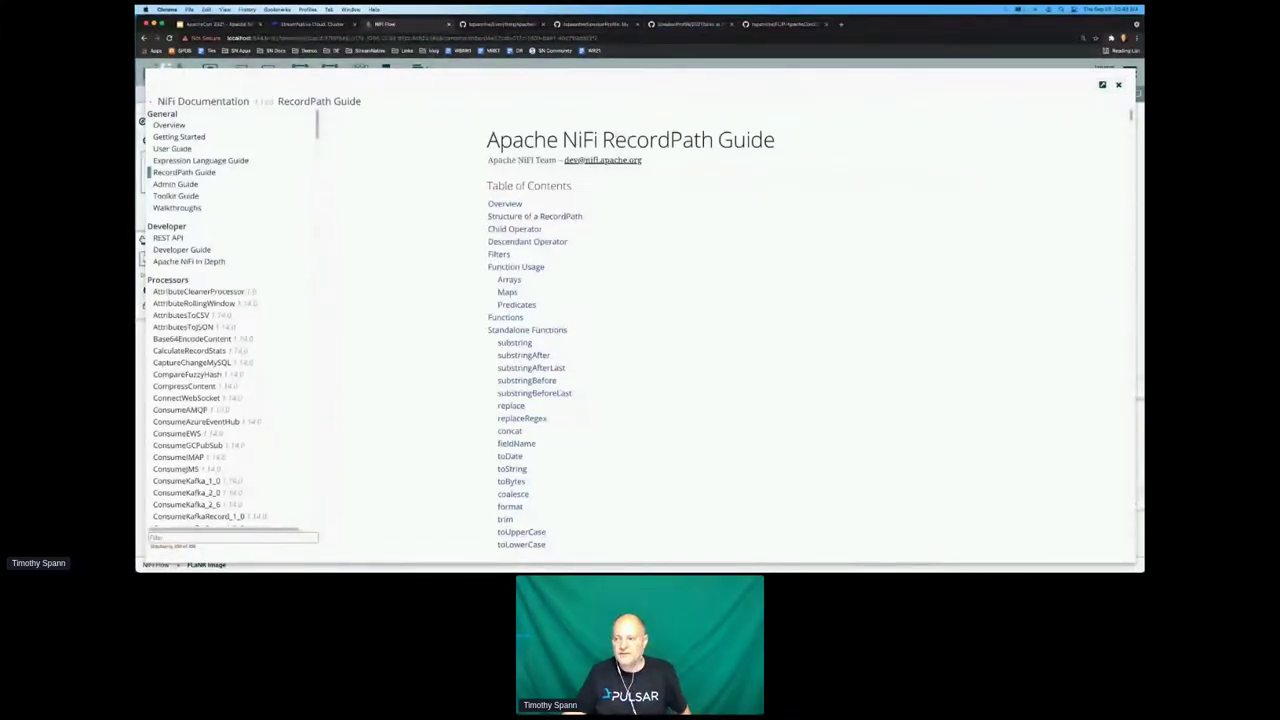
Close the documentation and review the FetchSFTP processor's properties, from hostname and remote file to the proxy and algorithm settings.
left_click(1118, 84)
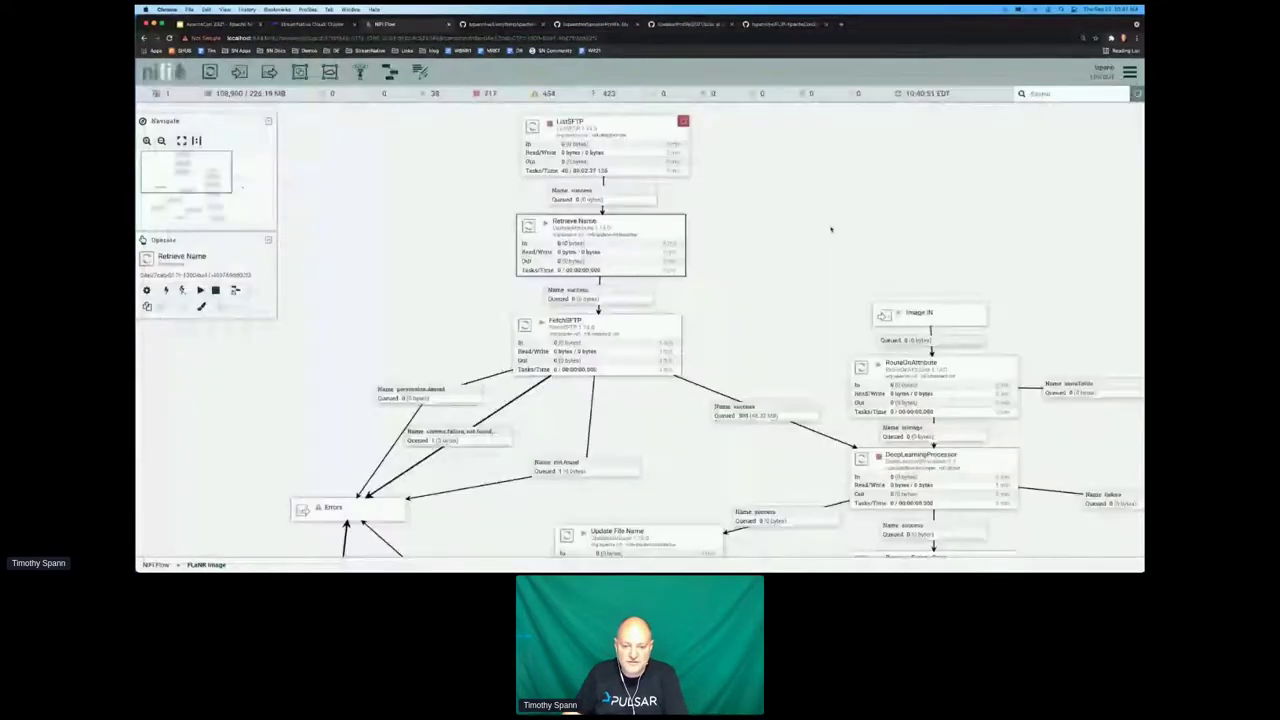
left_click_drag(776, 231, 573, 284)
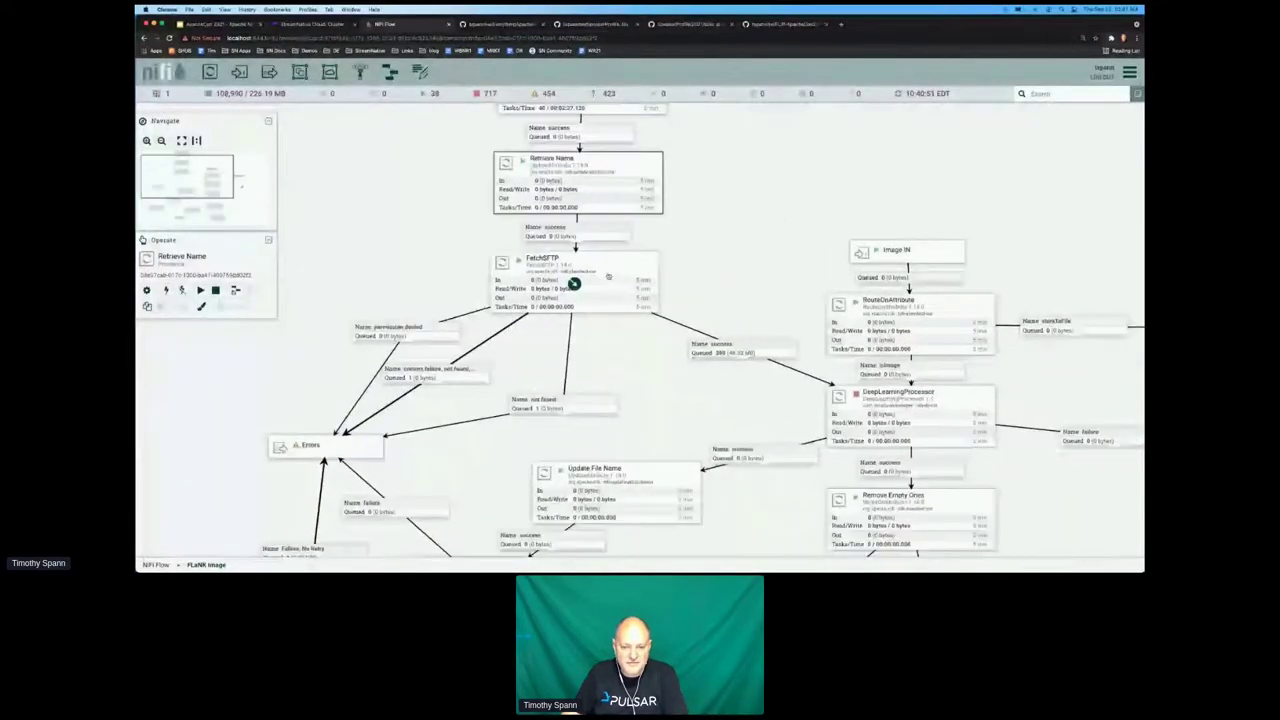
double_click(573, 284)
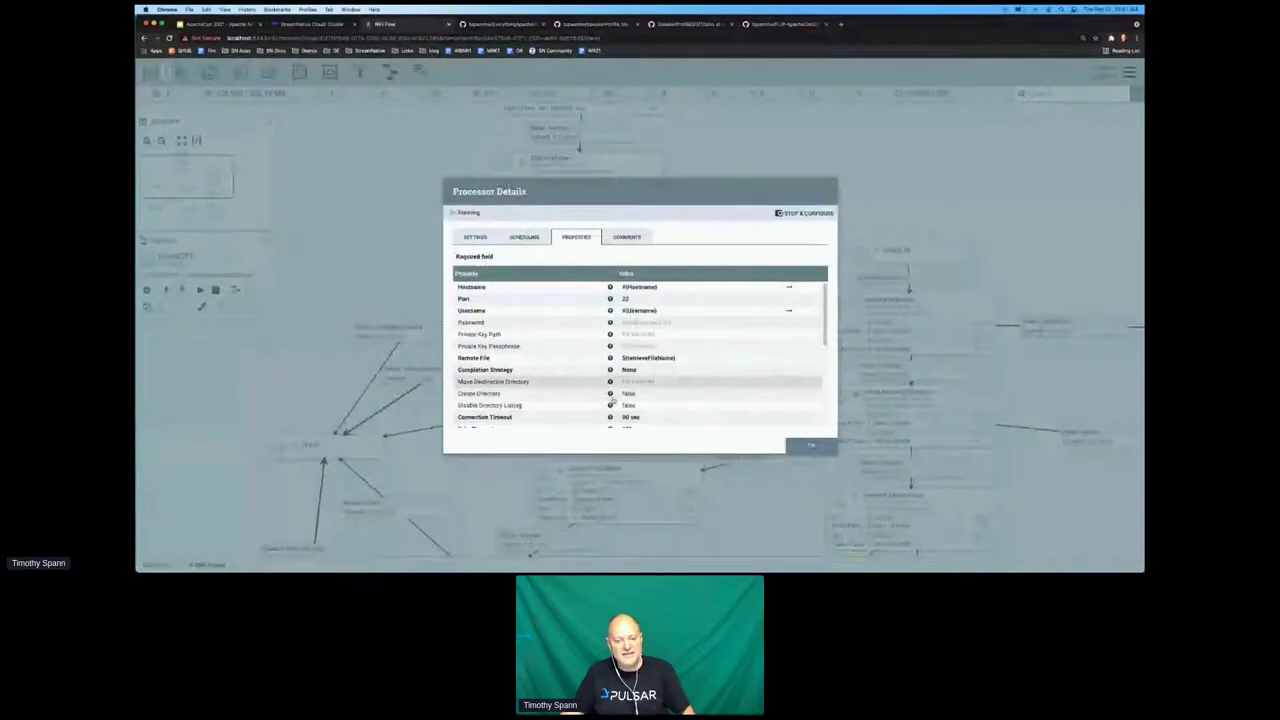
scroll(662, 370, "down", 5)
scroll(663, 360, "down", 3)
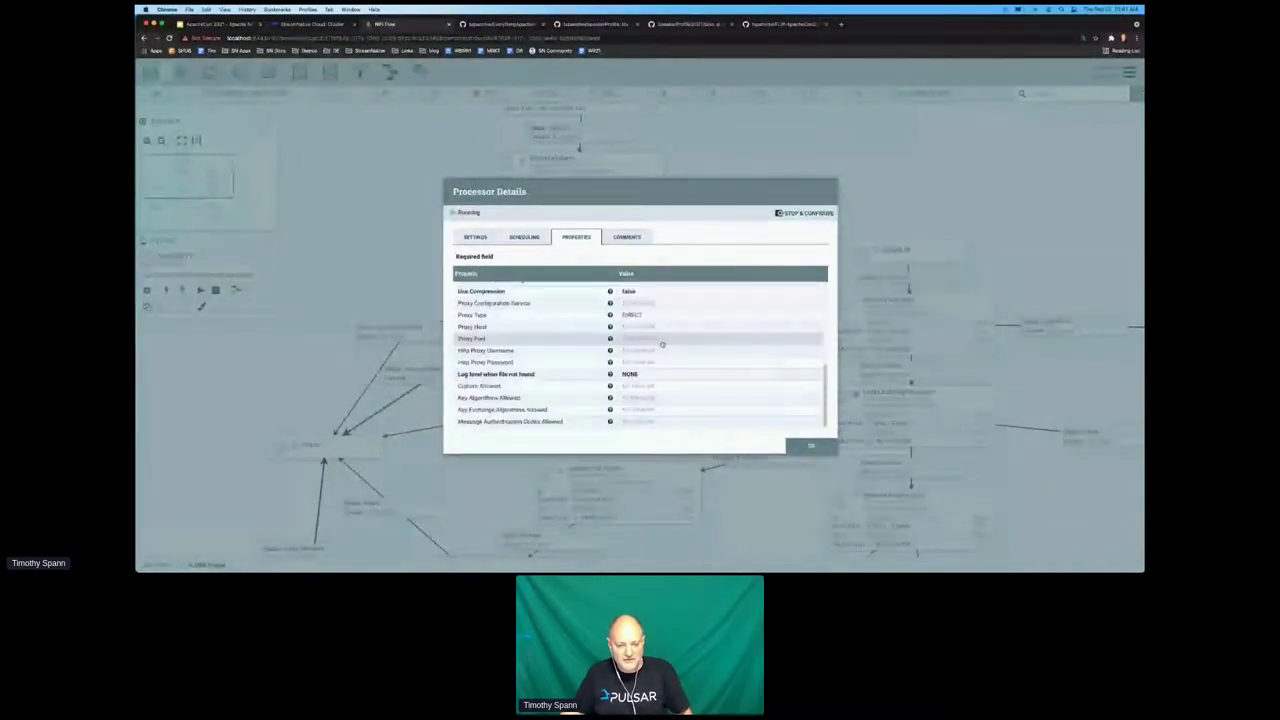
key("Escape")
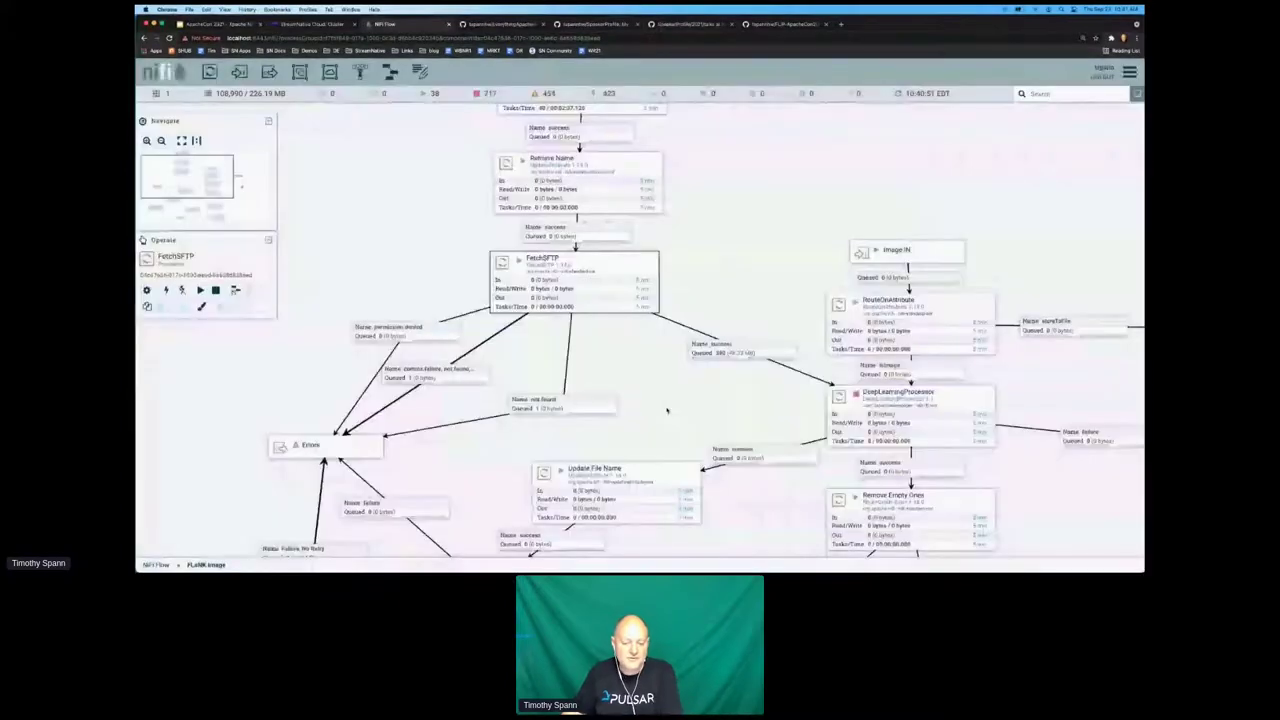
View the DeepLearningProcessor's configured properties, Dataset, Flavor, Size and Backbone, and return to the flow.
scroll(640, 215, "down", 3)
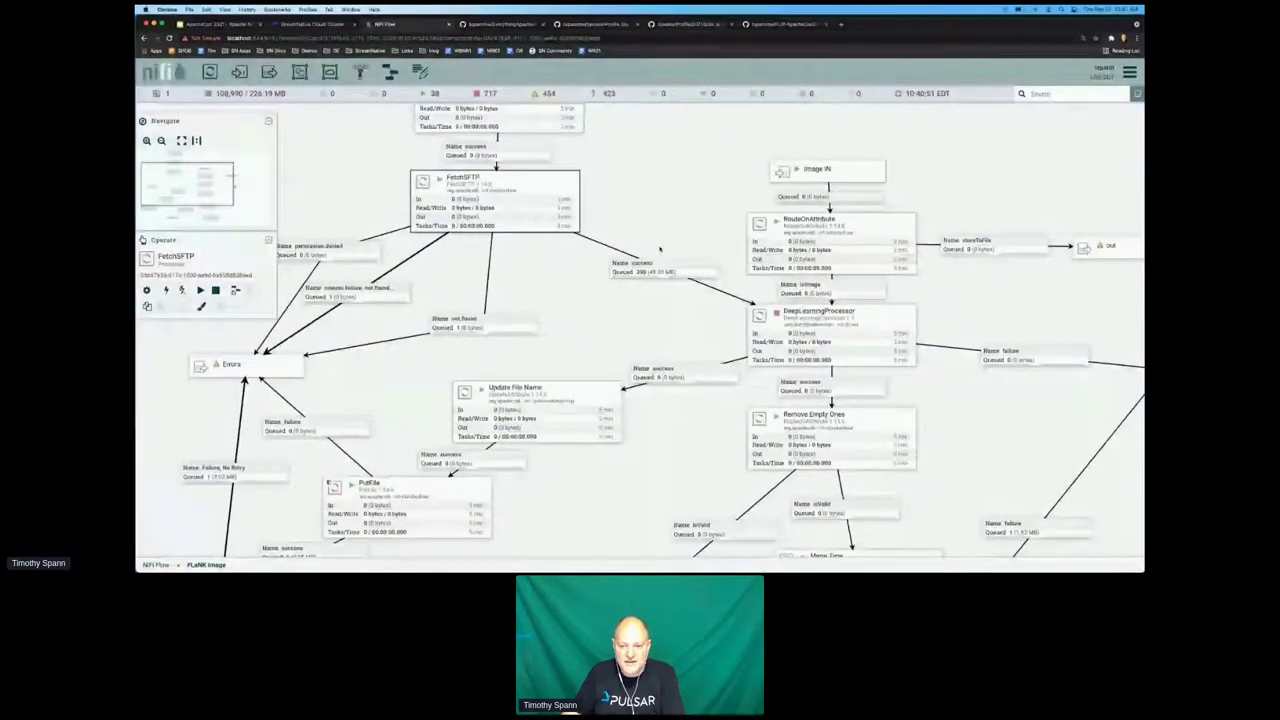
scroll(659, 248, "down", 2)
right_click(762, 267)
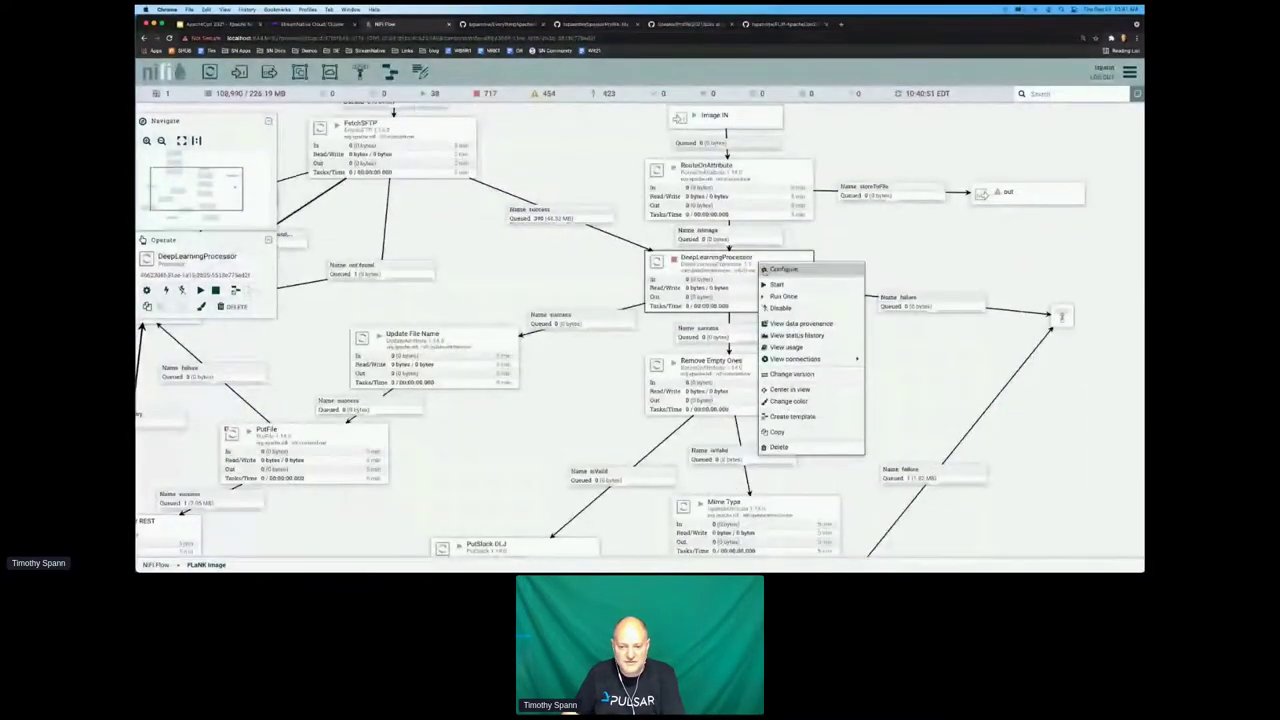
left_click(768, 269)
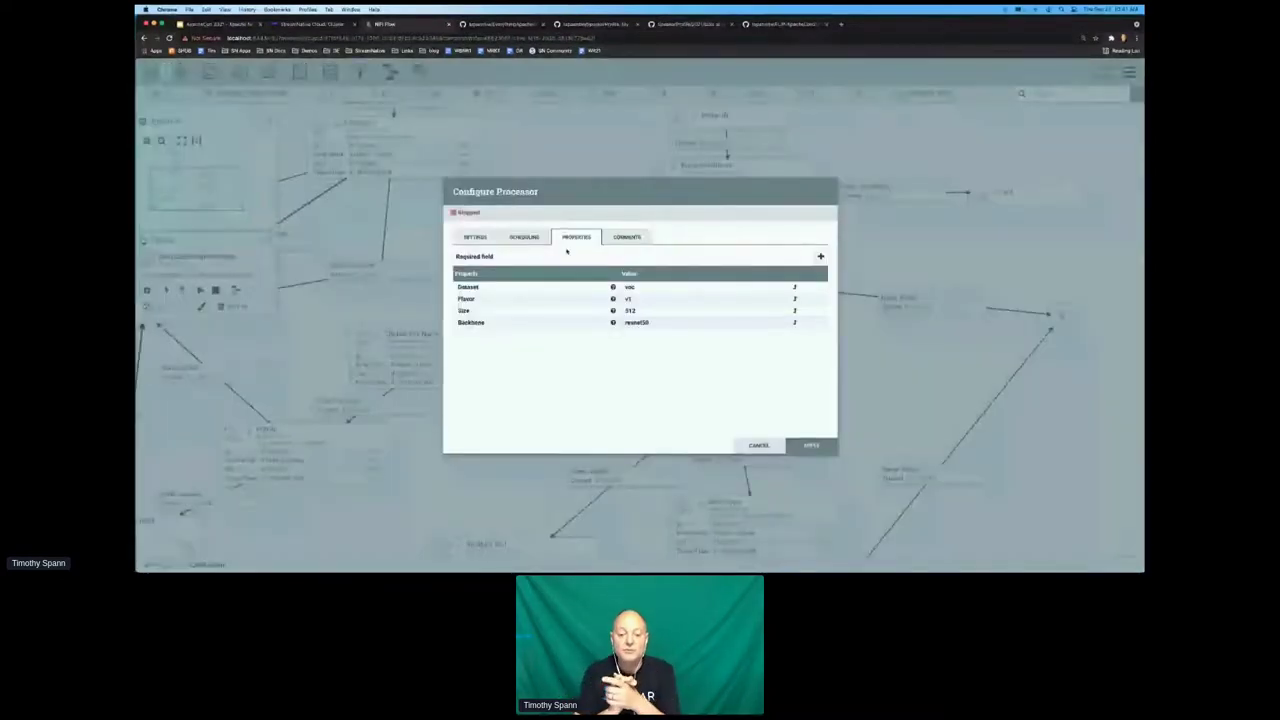
key("Escape")
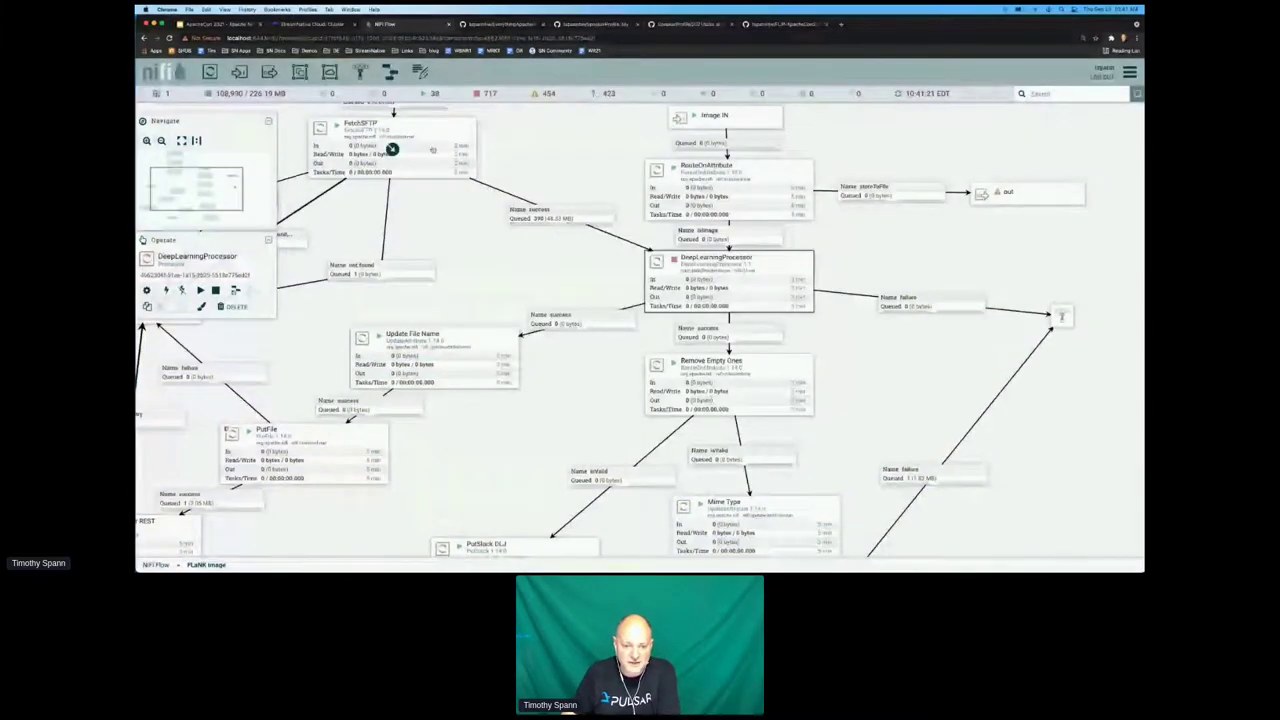
List the queue between FetchSFTP and DeepLearningProcessor, inspect the eighth FlowFile's attributes and details, and close the listing.
right_click(560, 214)
left_click(599, 246)
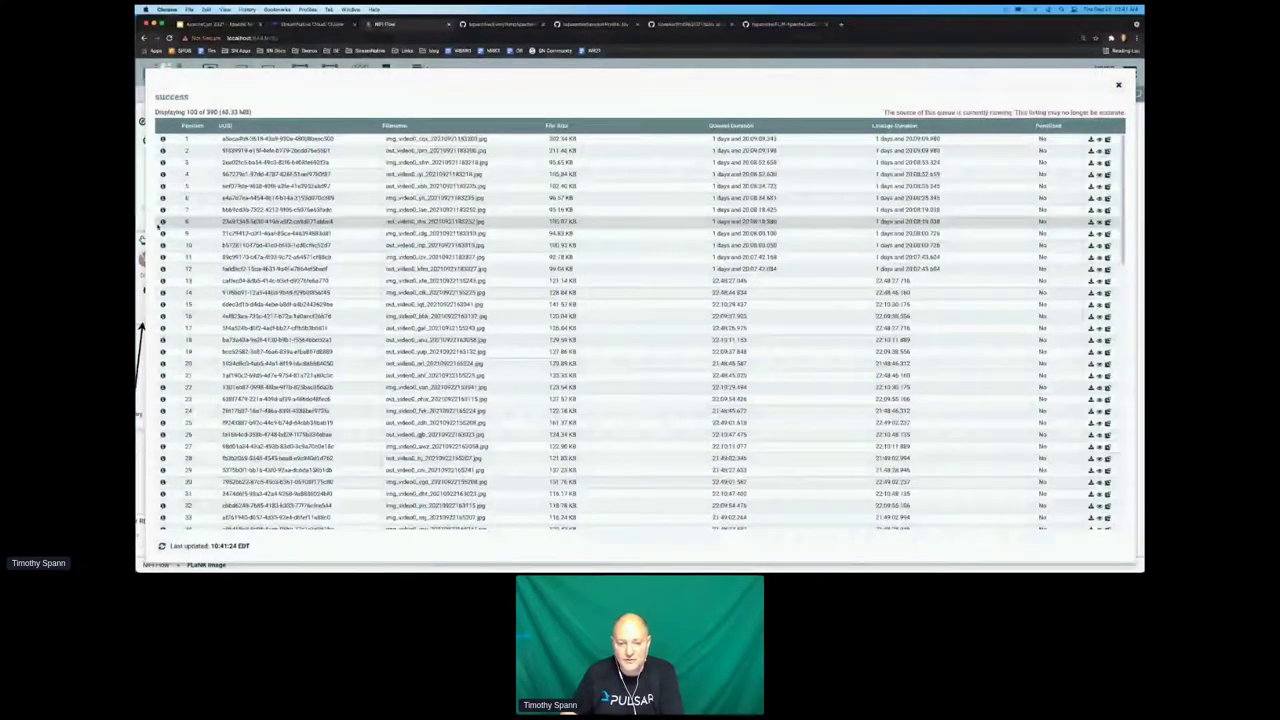
left_click(162, 221)
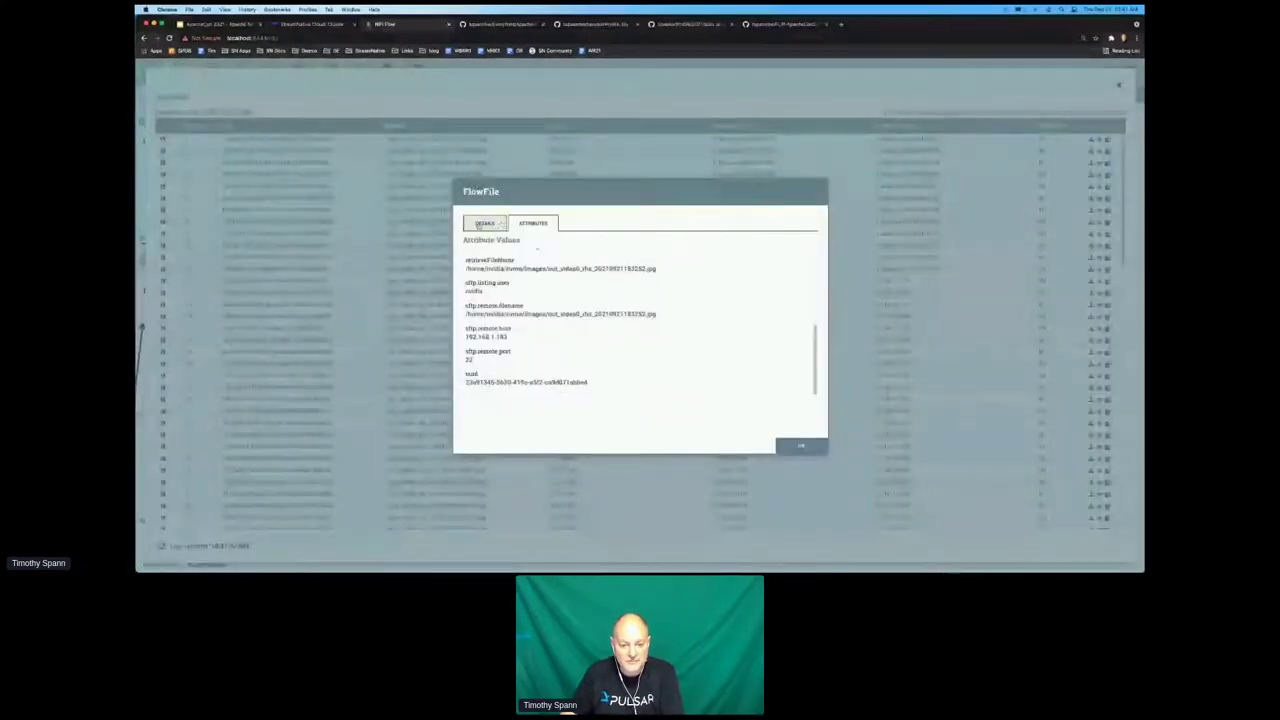
left_click(483, 224)
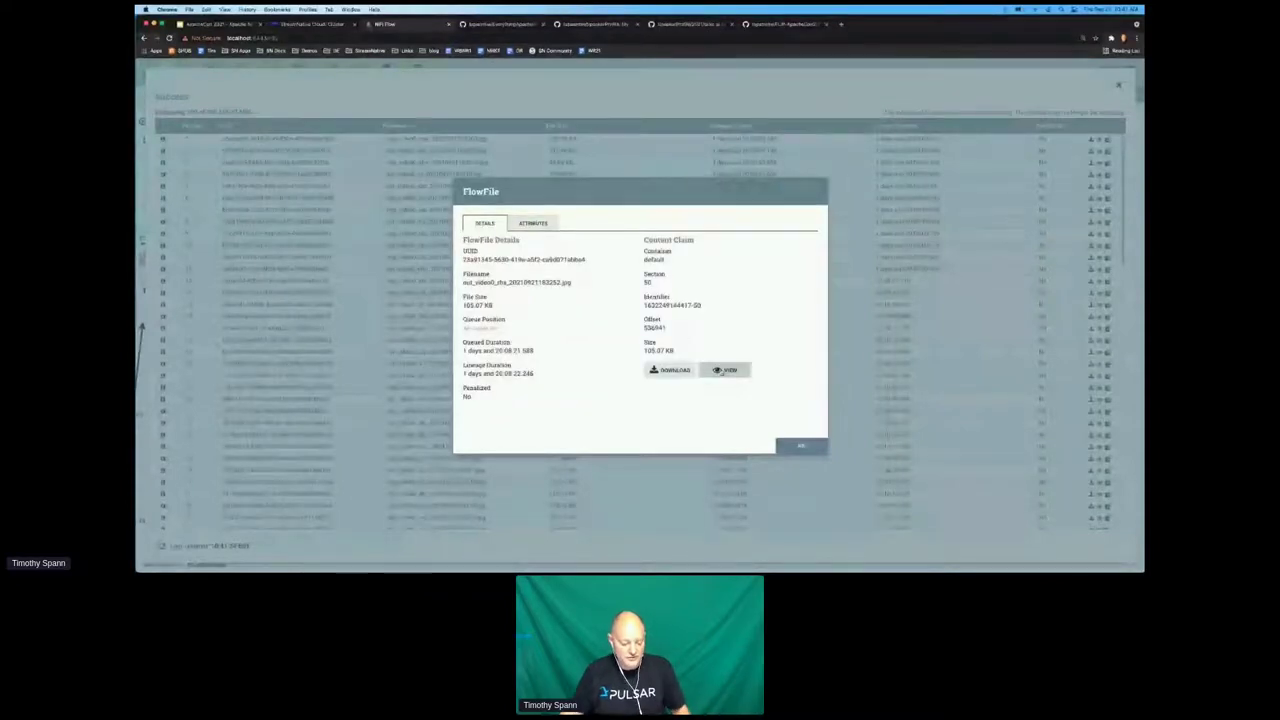
key("Escape")
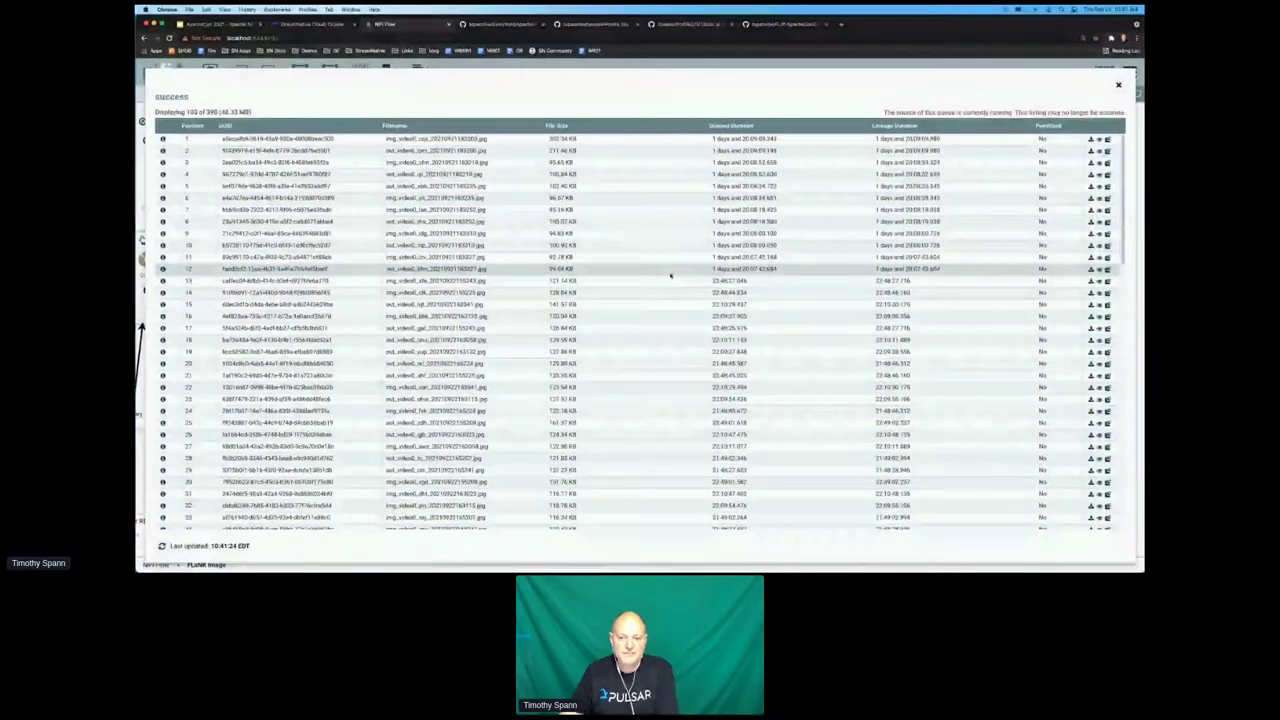
key("Escape")
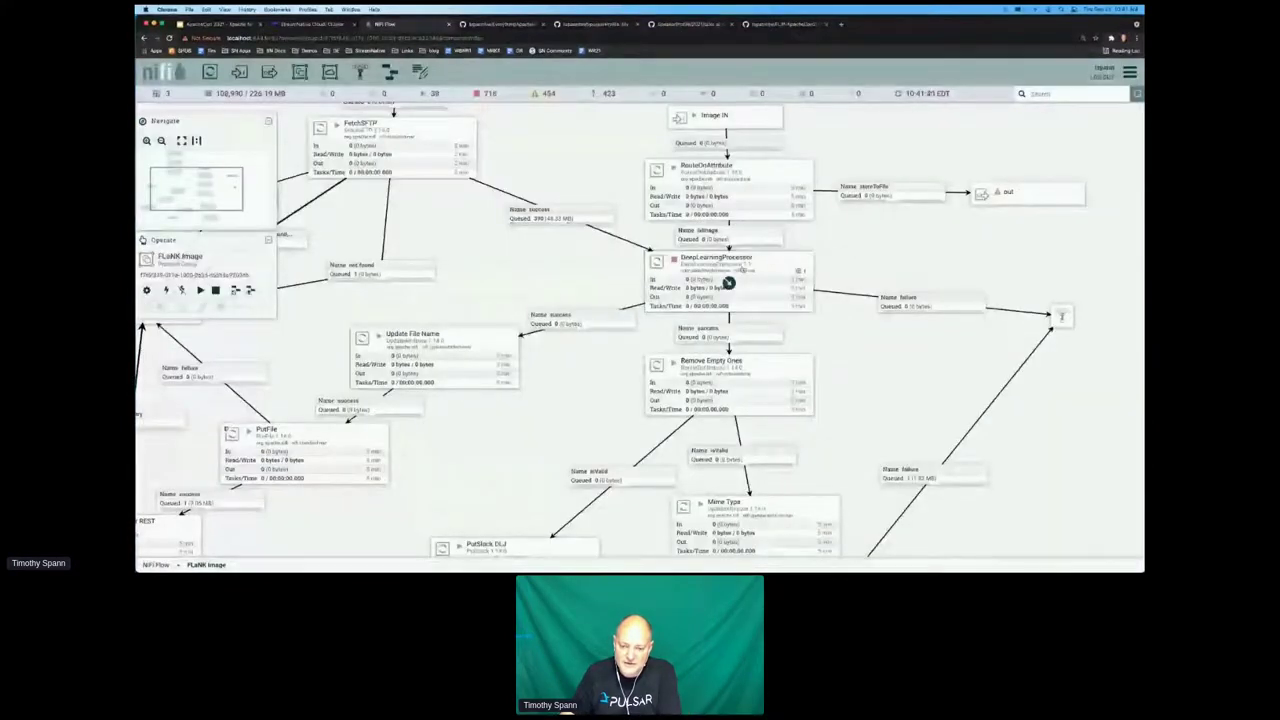
Refresh the flow's statistics and list the queue on the success connection from PutFile to Call Multi Model Server REST.
right_click(854, 244)
left_click(870, 247)
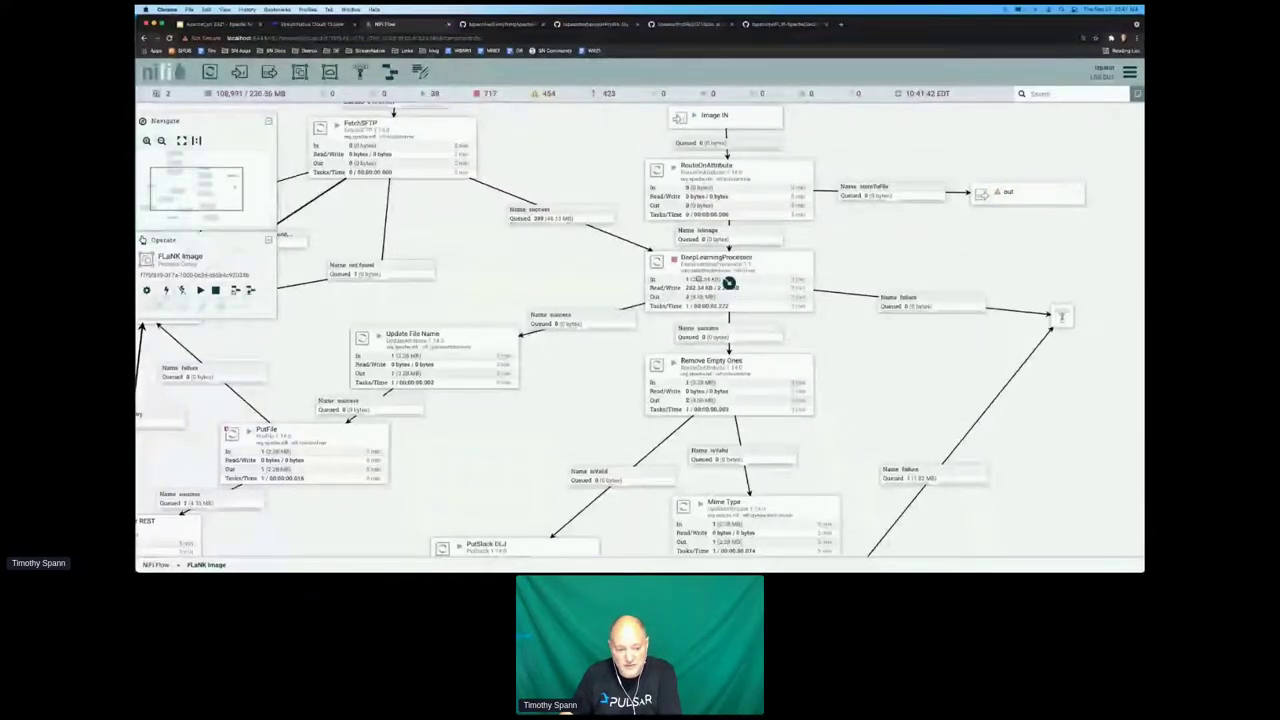
scroll(650, 376, "left", 2)
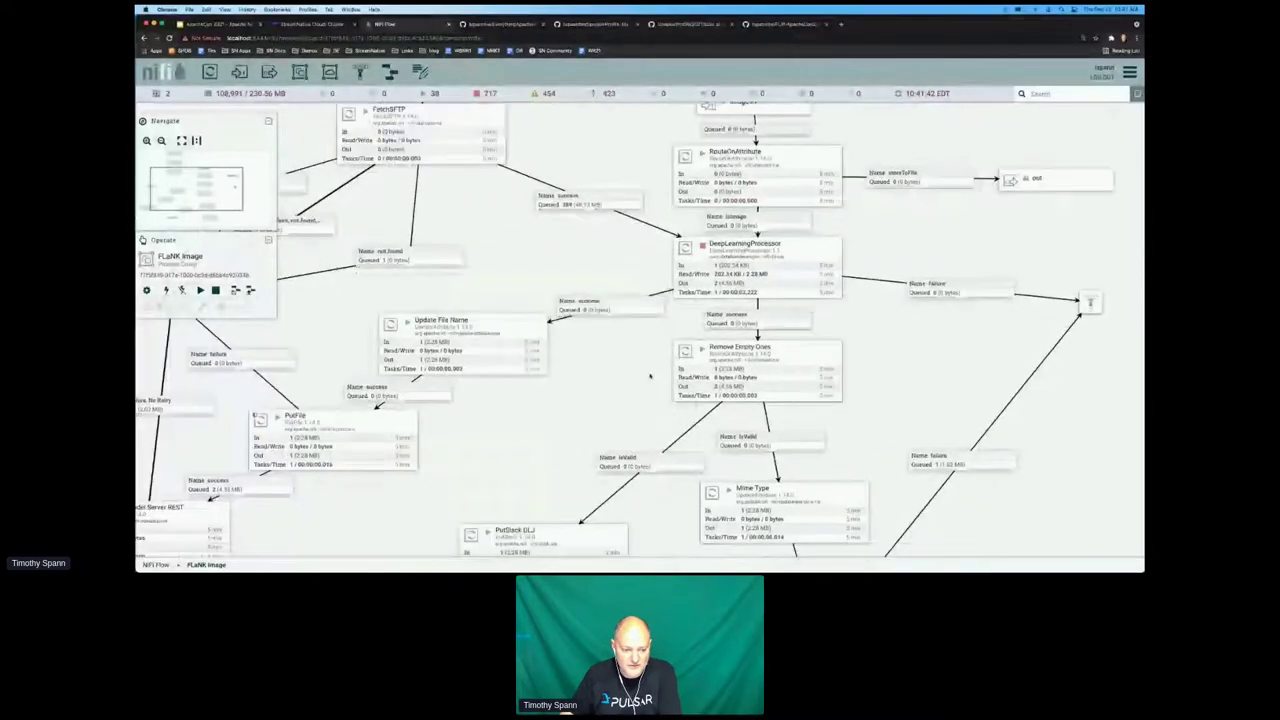
scroll(650, 376, "left", 8)
scroll(650, 376, "down", 4)
scroll(705, 325, "left", 4)
scroll(705, 325, "down", 4)
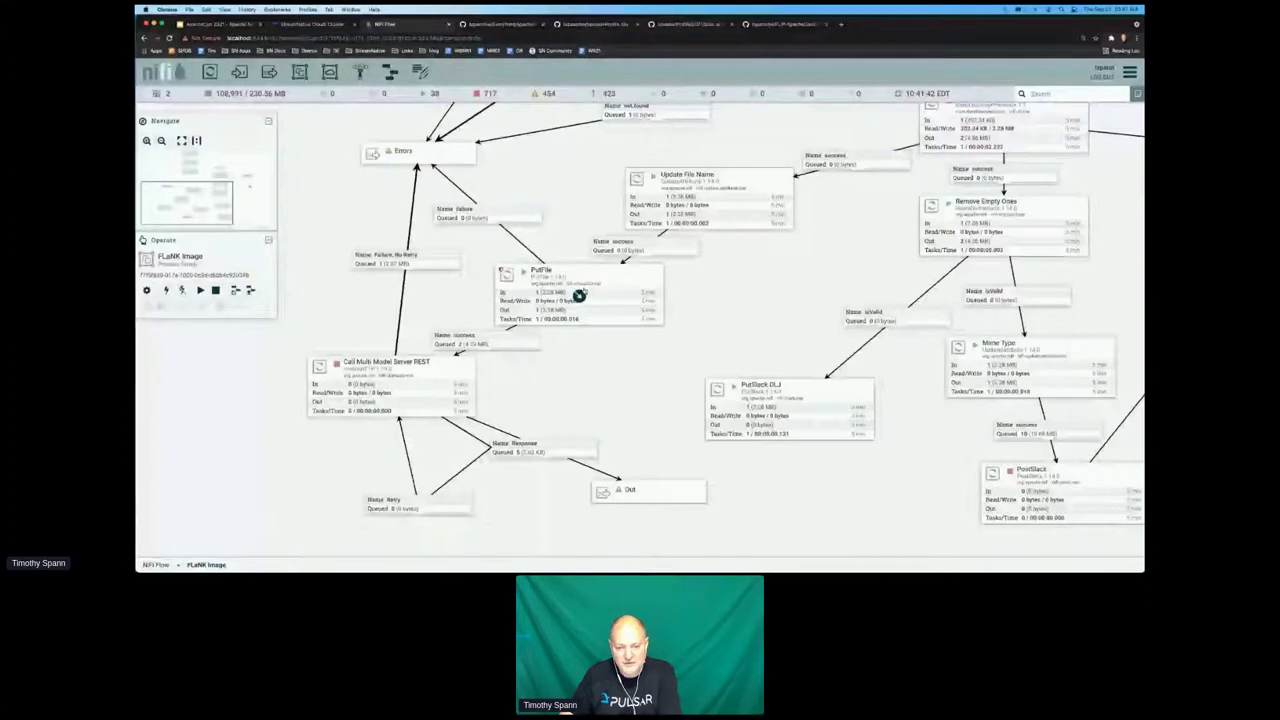
right_click(506, 341)
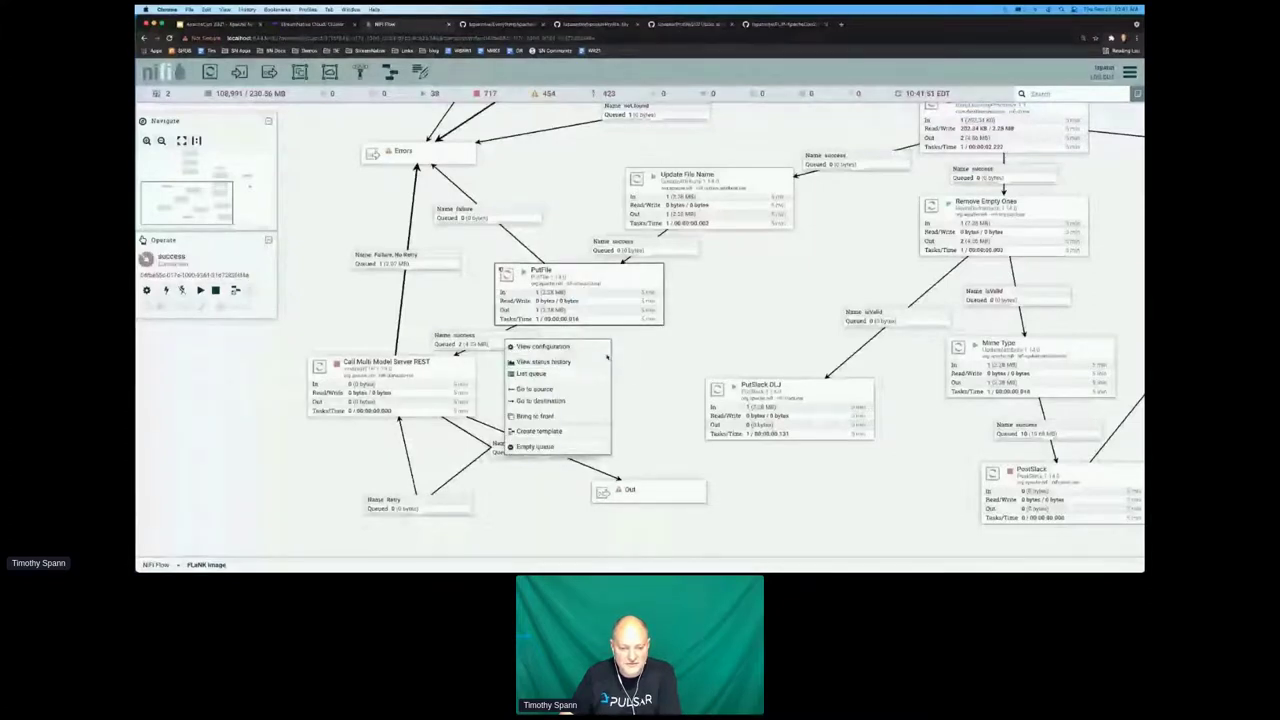
right_click(514, 347)
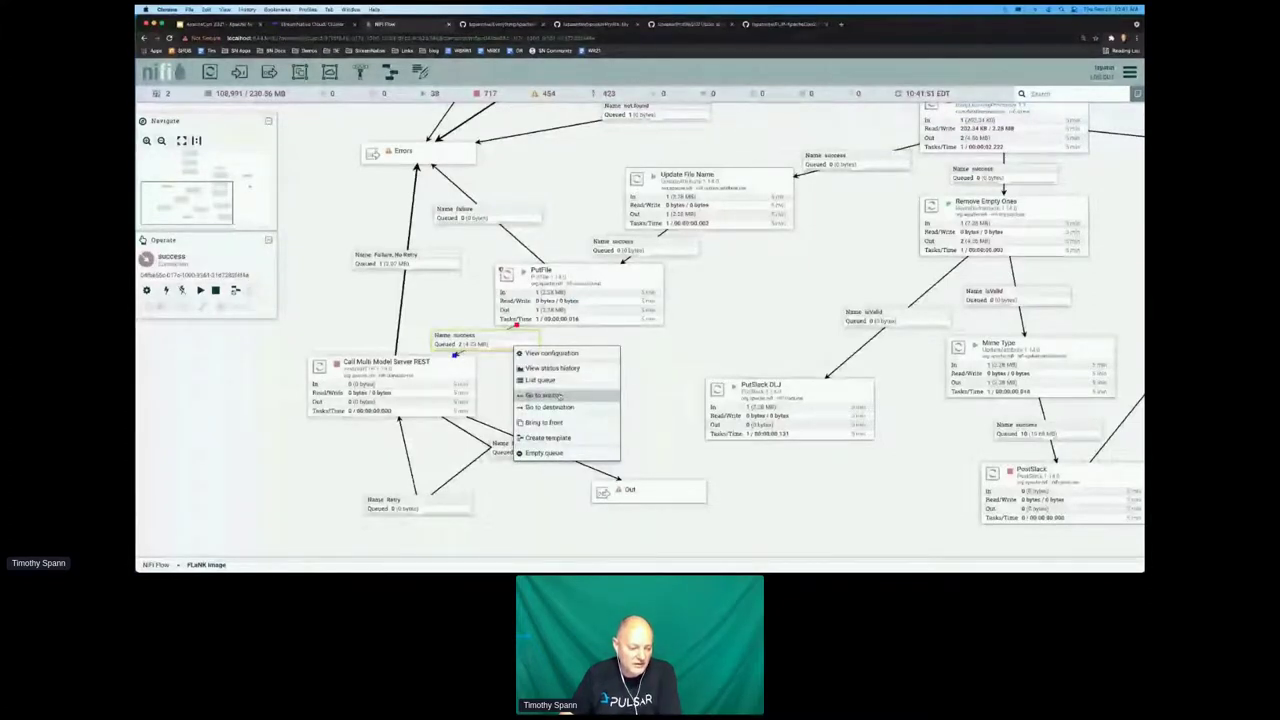
left_click(540, 380)
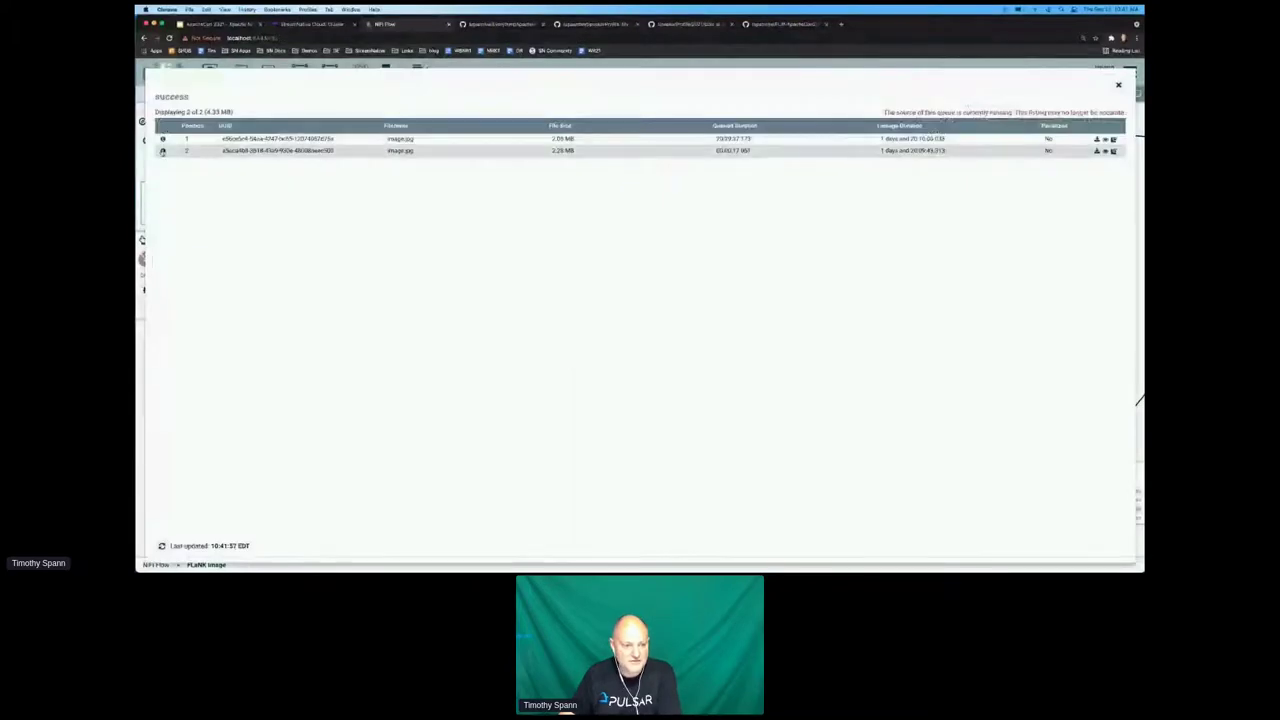
Examine the second FlowFile's details and attributes, including the class, bounding box and SFTP values, and return to the flow.
left_click(162, 150)
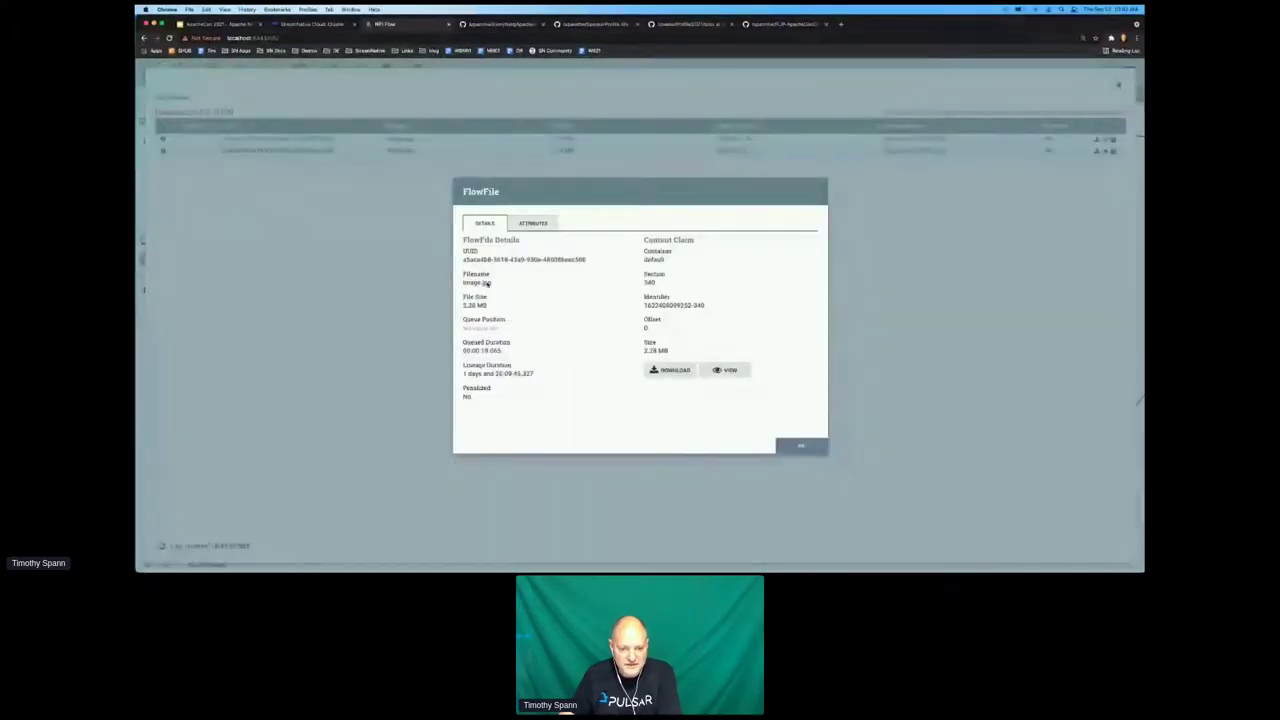
left_click(533, 223)
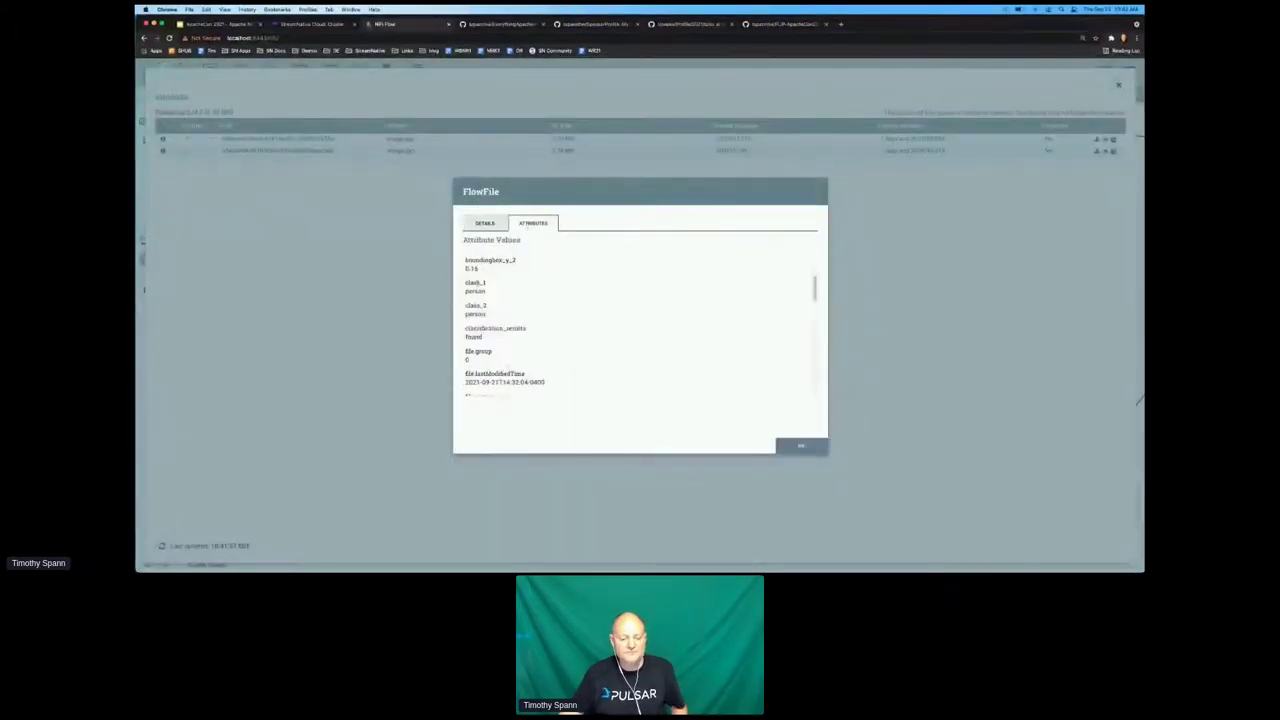
left_click_drag(464, 281, 508, 317)
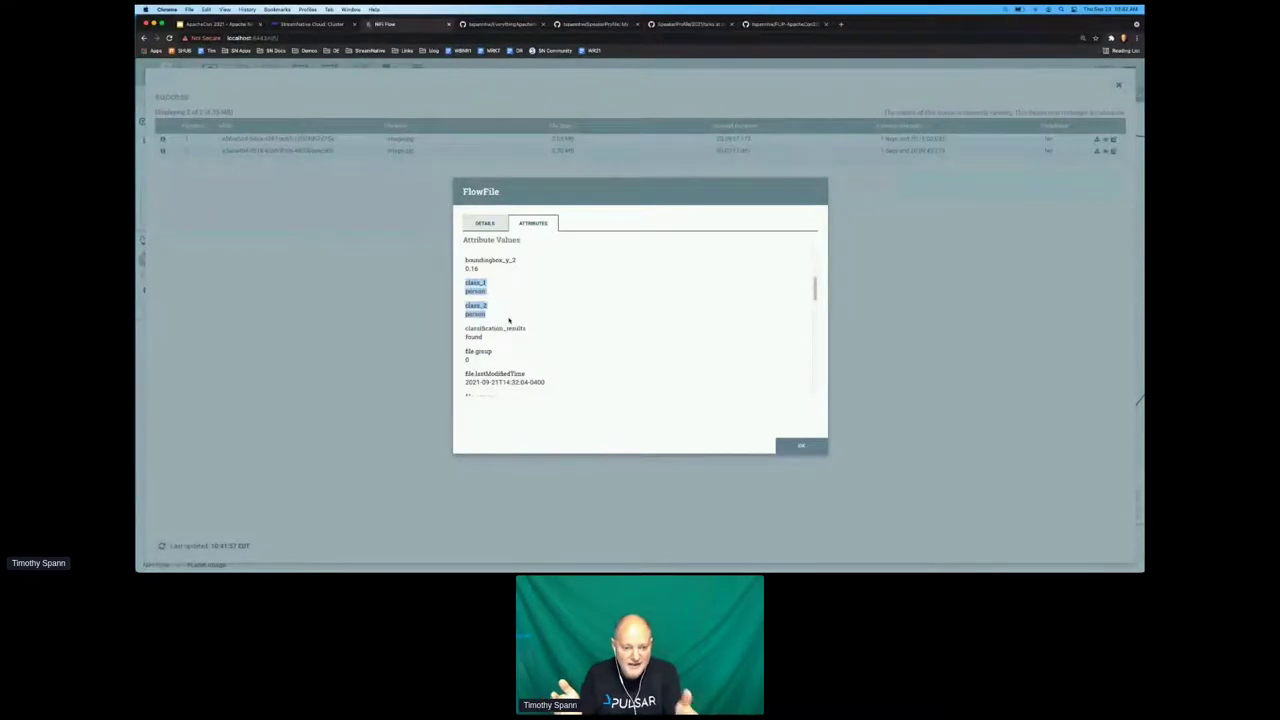
left_click(478, 288)
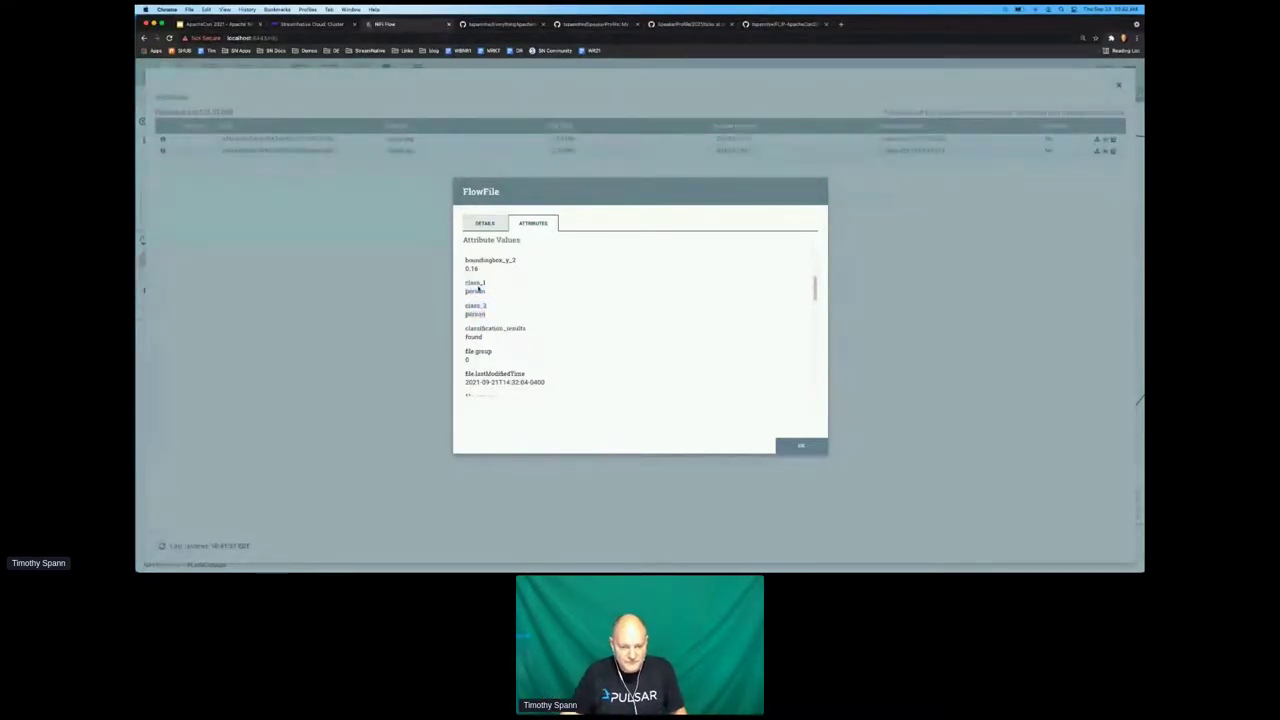
scroll(497, 320, "up", 3)
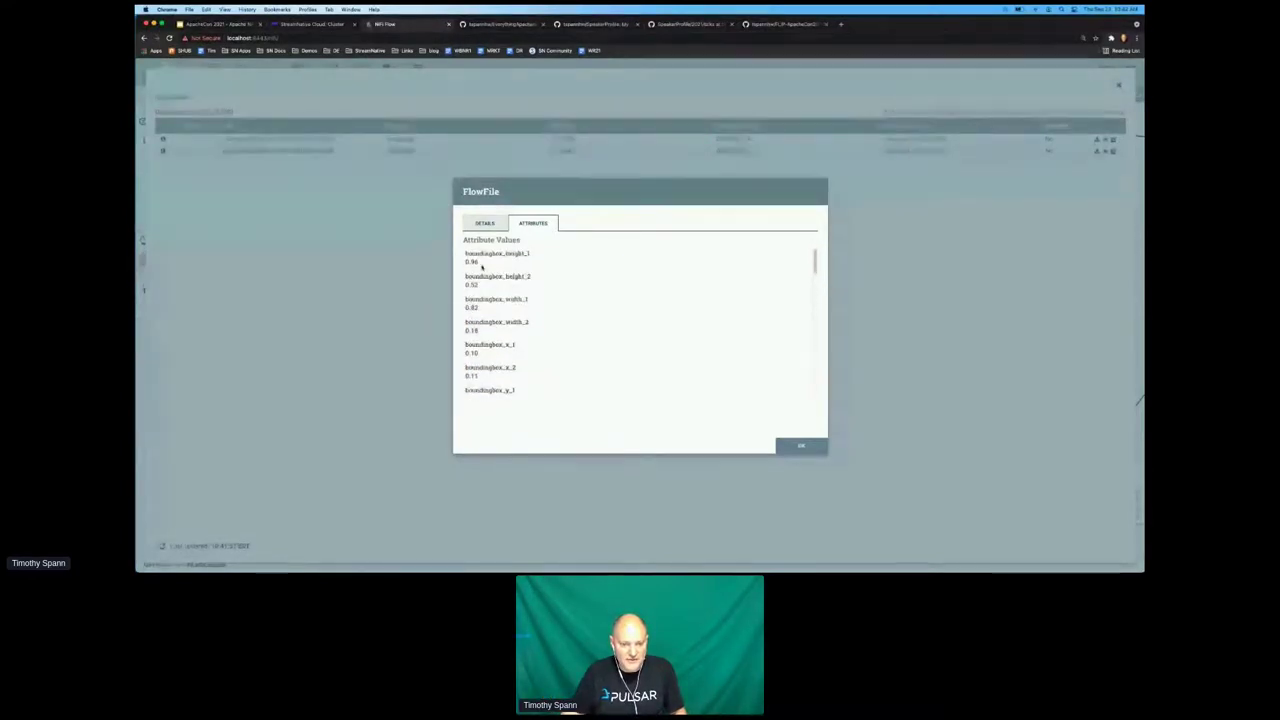
scroll(494, 262, "down", 5)
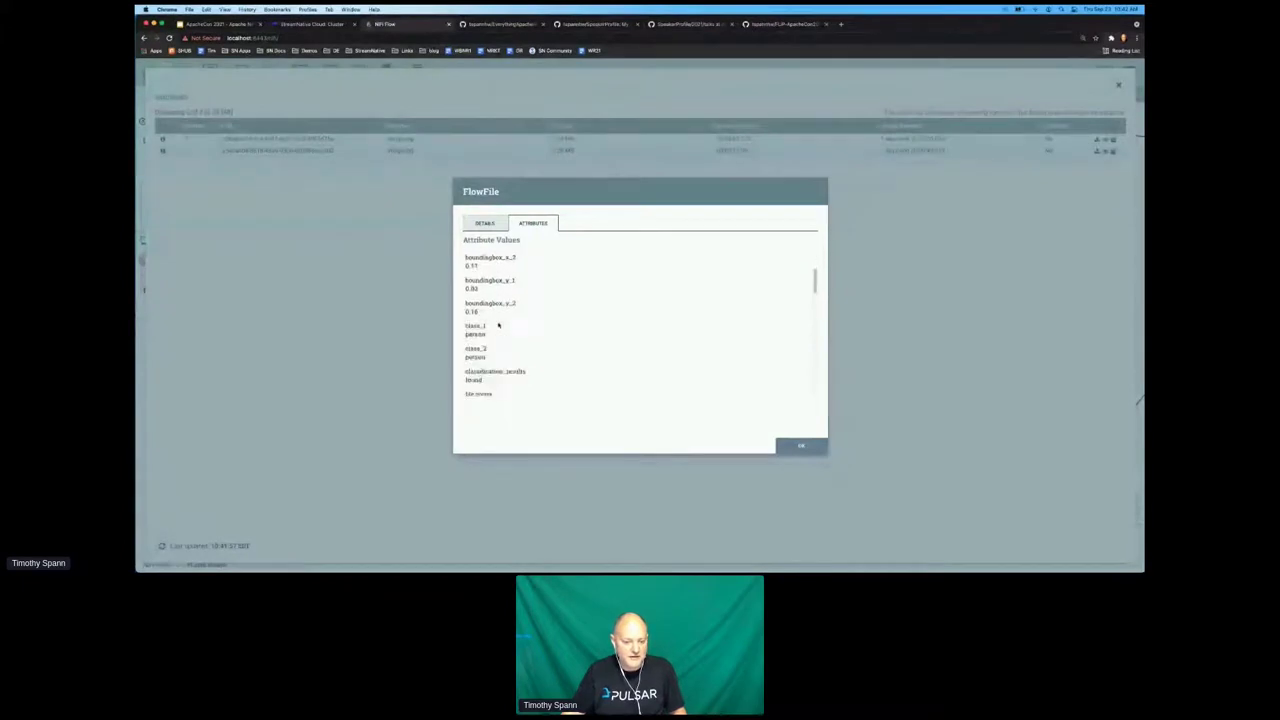
scroll(490, 314, "down", 10)
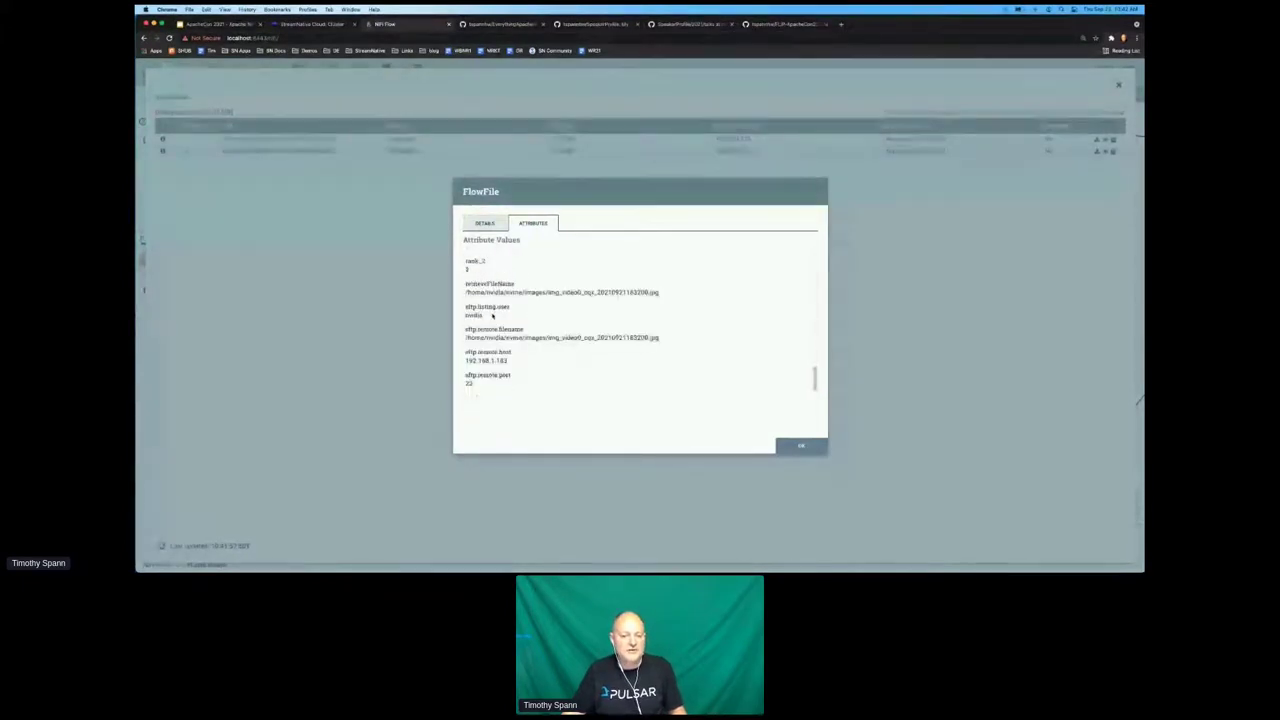
key("Escape")
key("Escape")
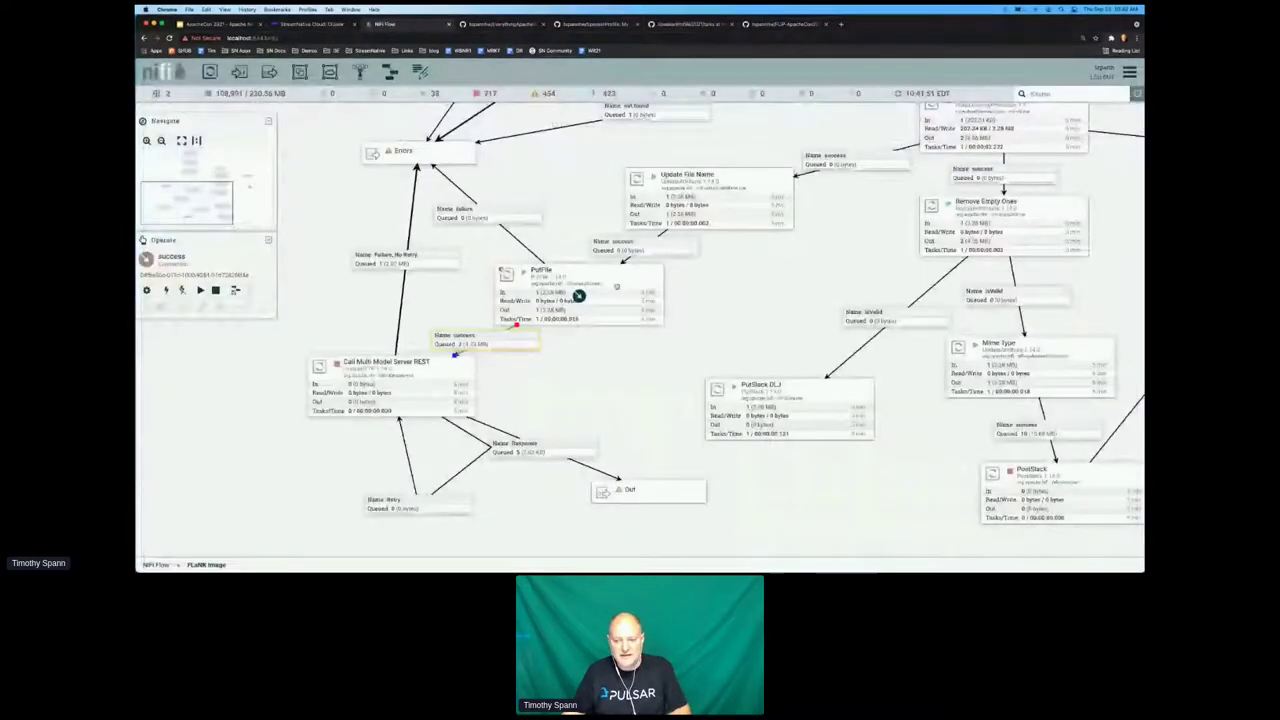
View the PutSlack DLJ processor's properties, enlarge its Webhook Text value to read the full message template, and return to the flow.
scroll(578, 295, "right", 3)
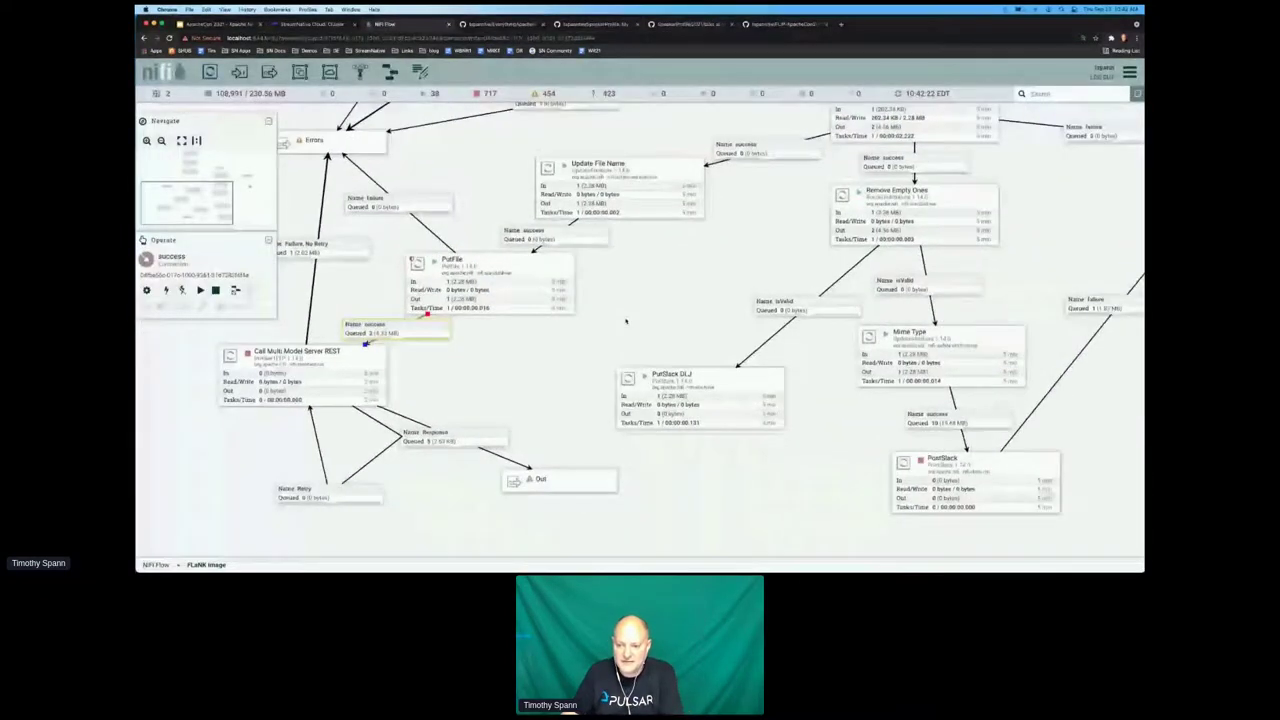
scroll(626, 321, "up", 3)
scroll(626, 321, "right", 4)
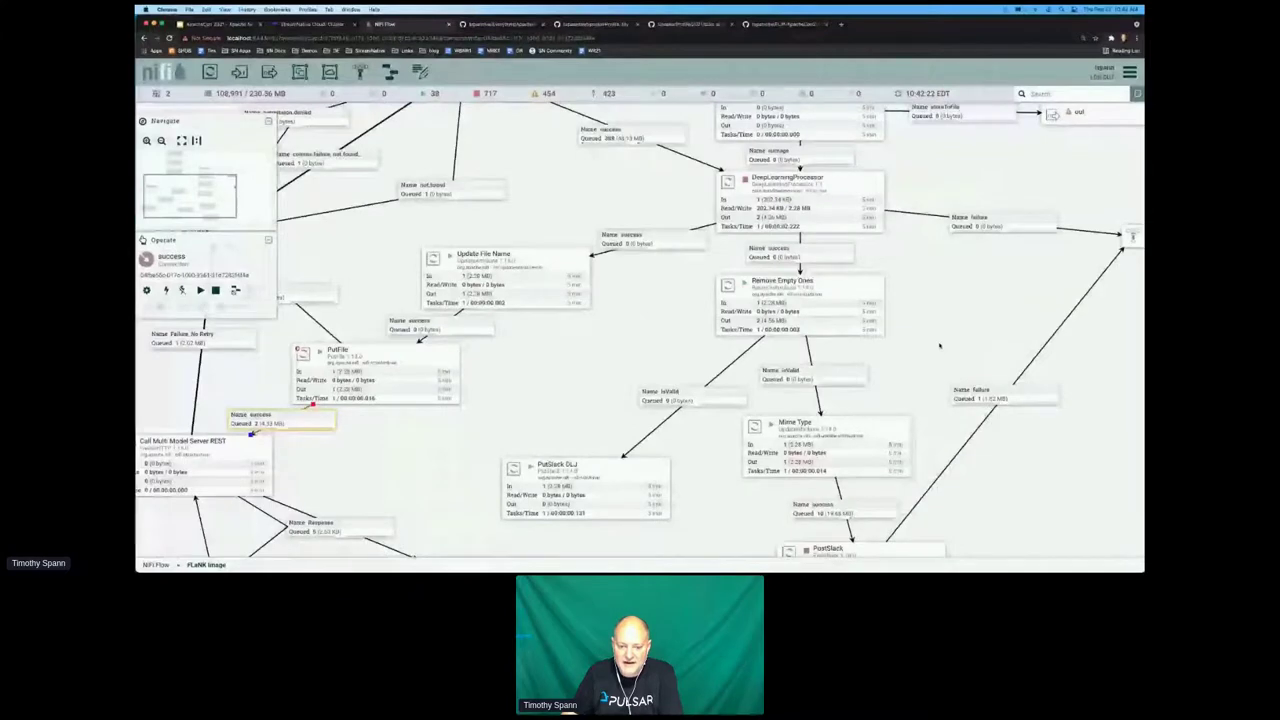
scroll(939, 346, "down", 2)
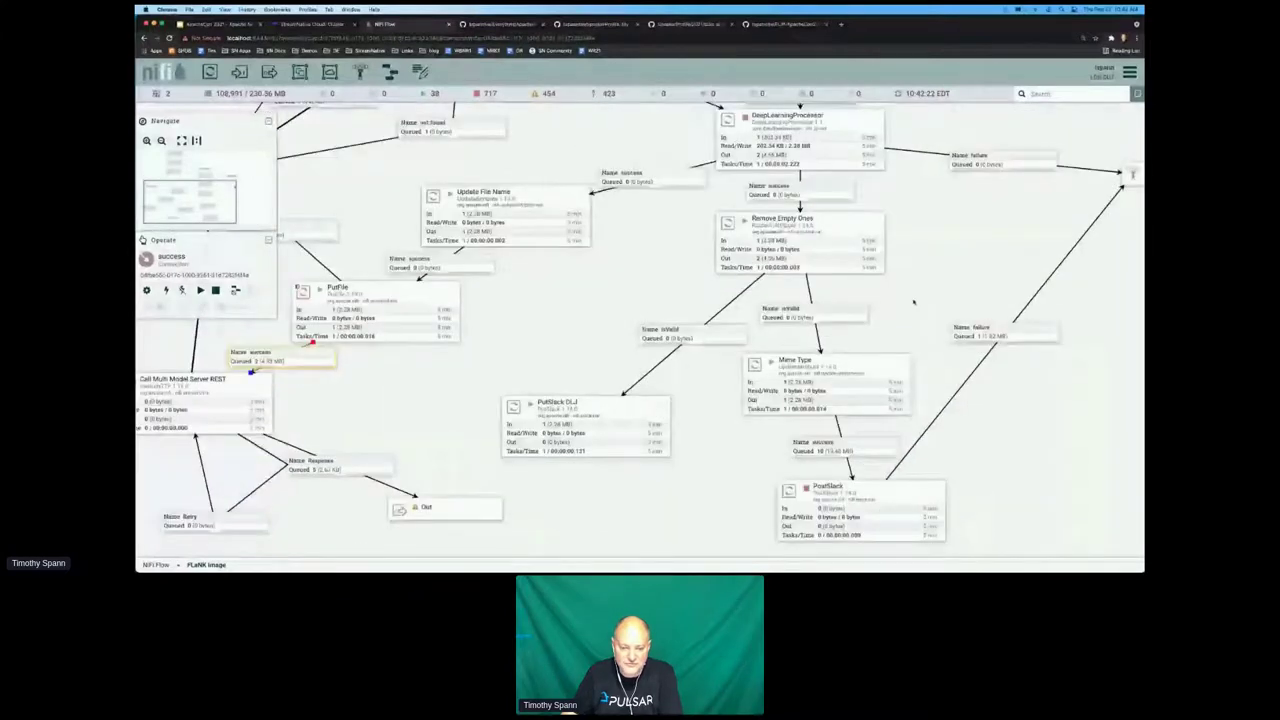
double_click(862, 500)
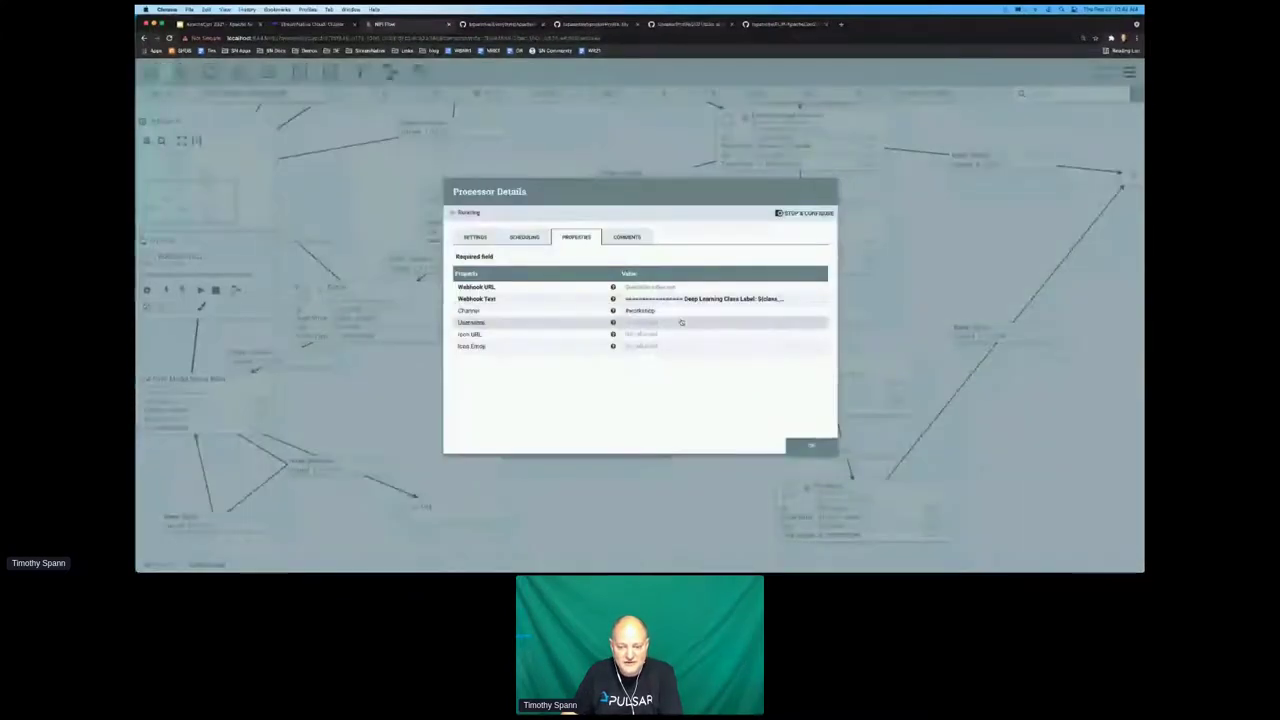
left_click(690, 299)
left_click_drag(767, 340, 1015, 460)
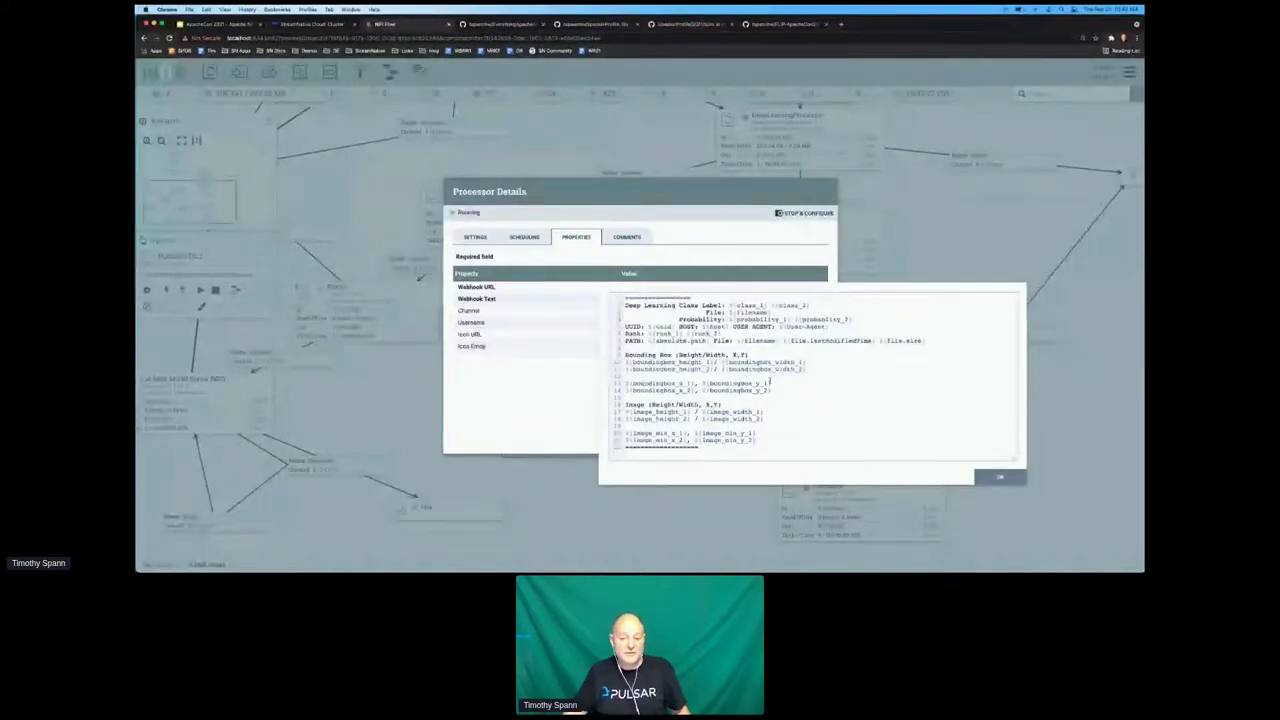
key("Escape")
key("Escape")
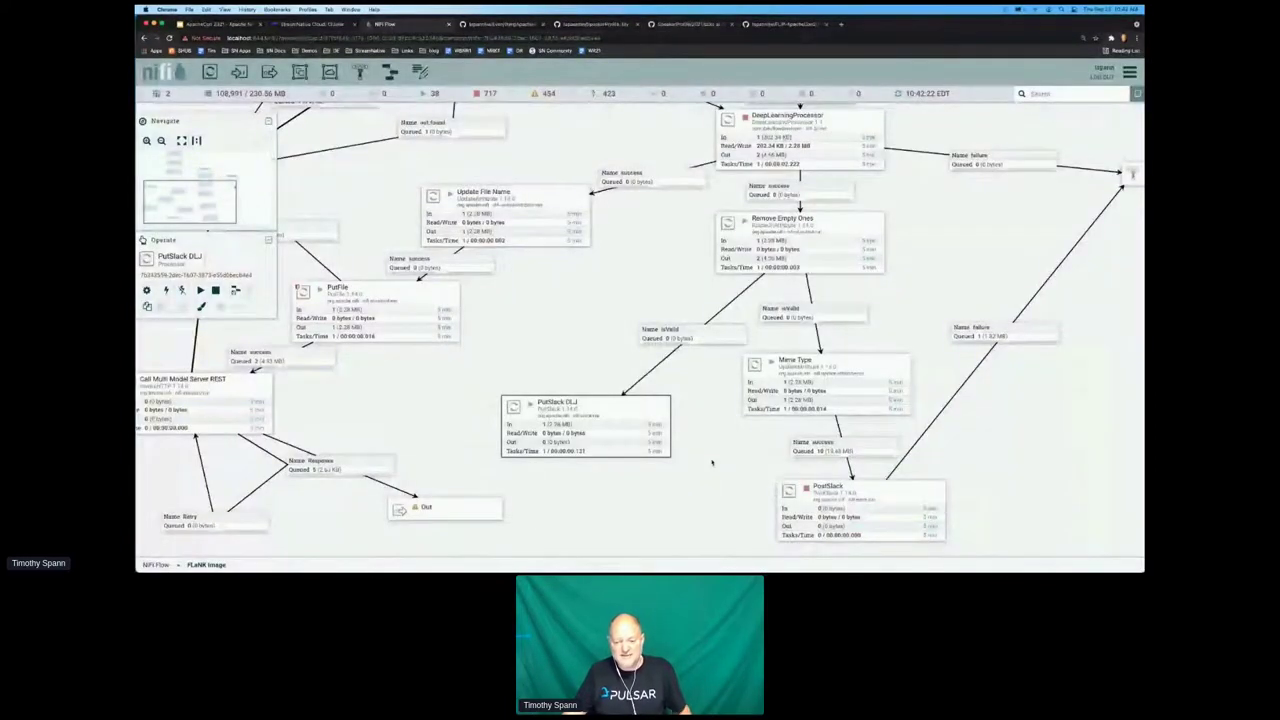
left_click_drag(543, 300, 567, 327)
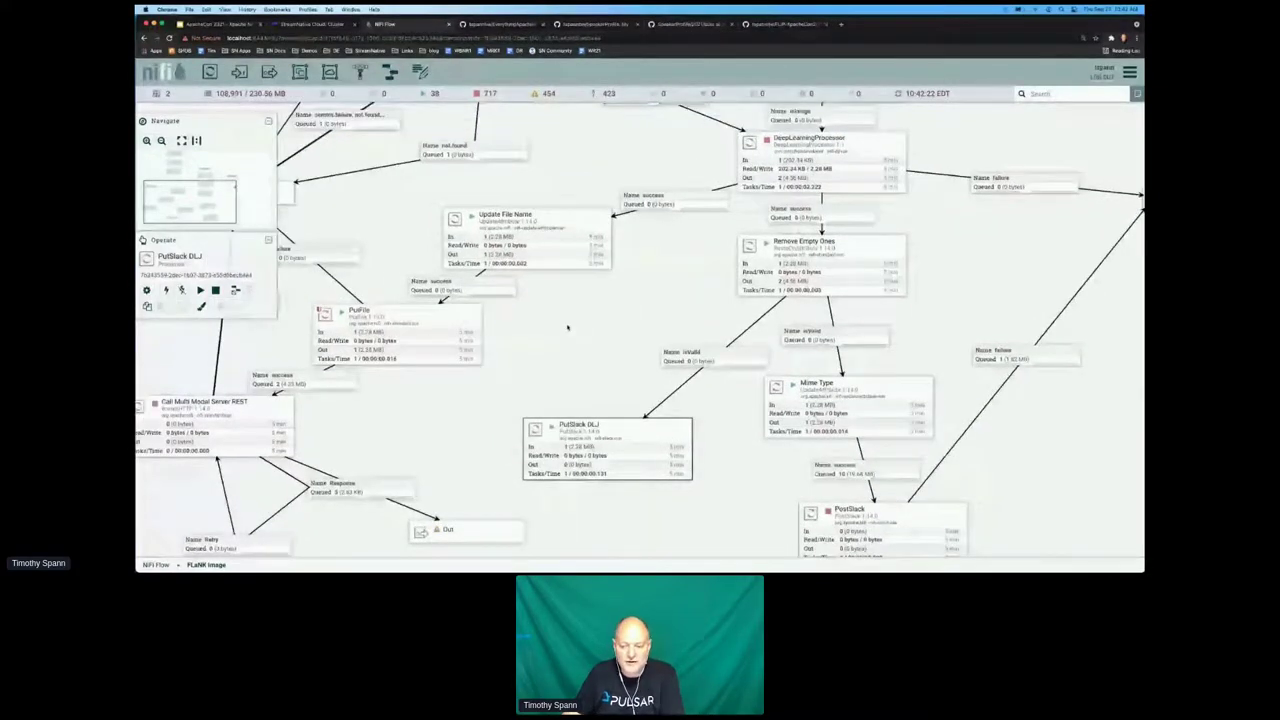
Look over the rest of the FLaNK Image flow, return to the root NiFi Flow, and enter the Weather Data process group.
left_click_drag(716, 417, 585, 325)
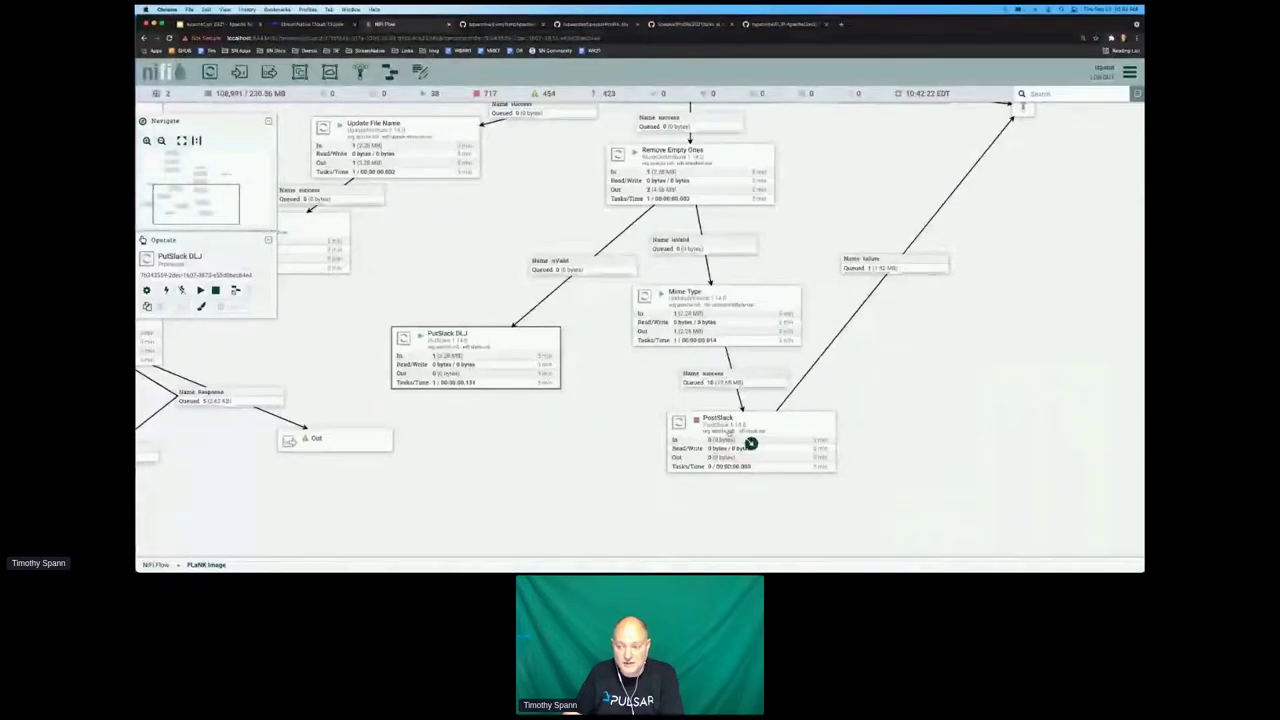
left_click_drag(810, 186, 987, 356)
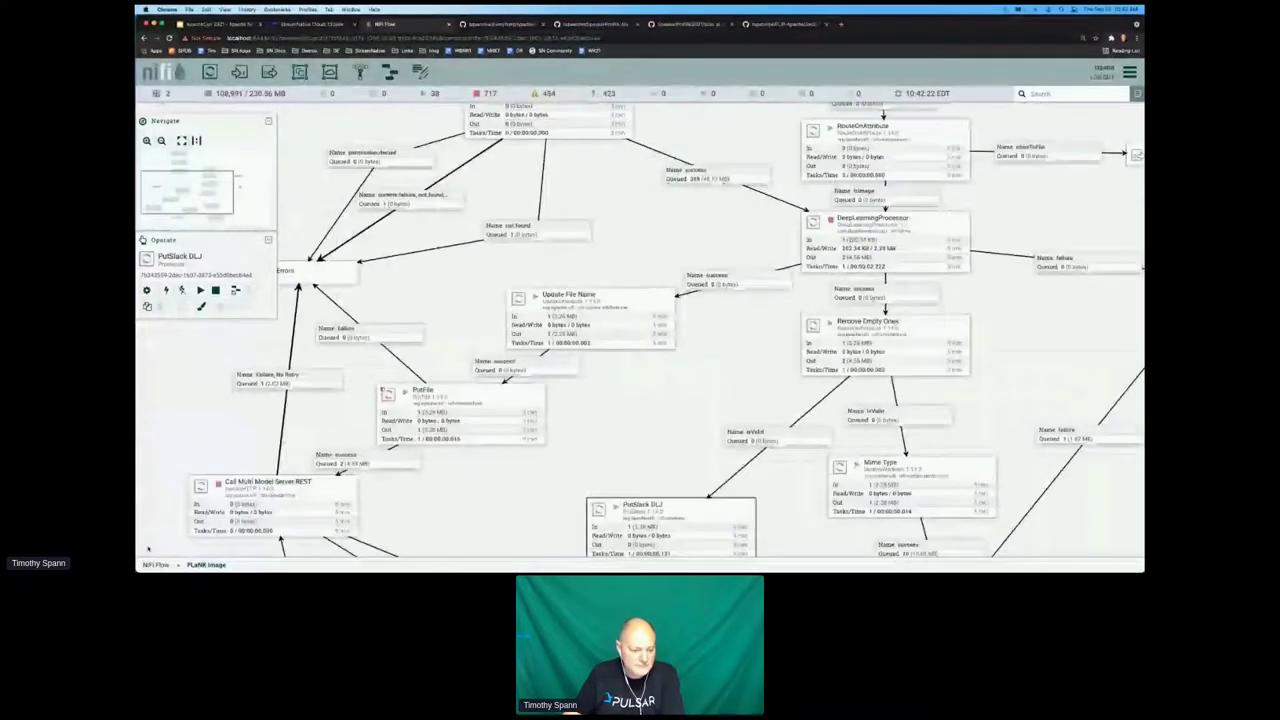
left_click(156, 564)
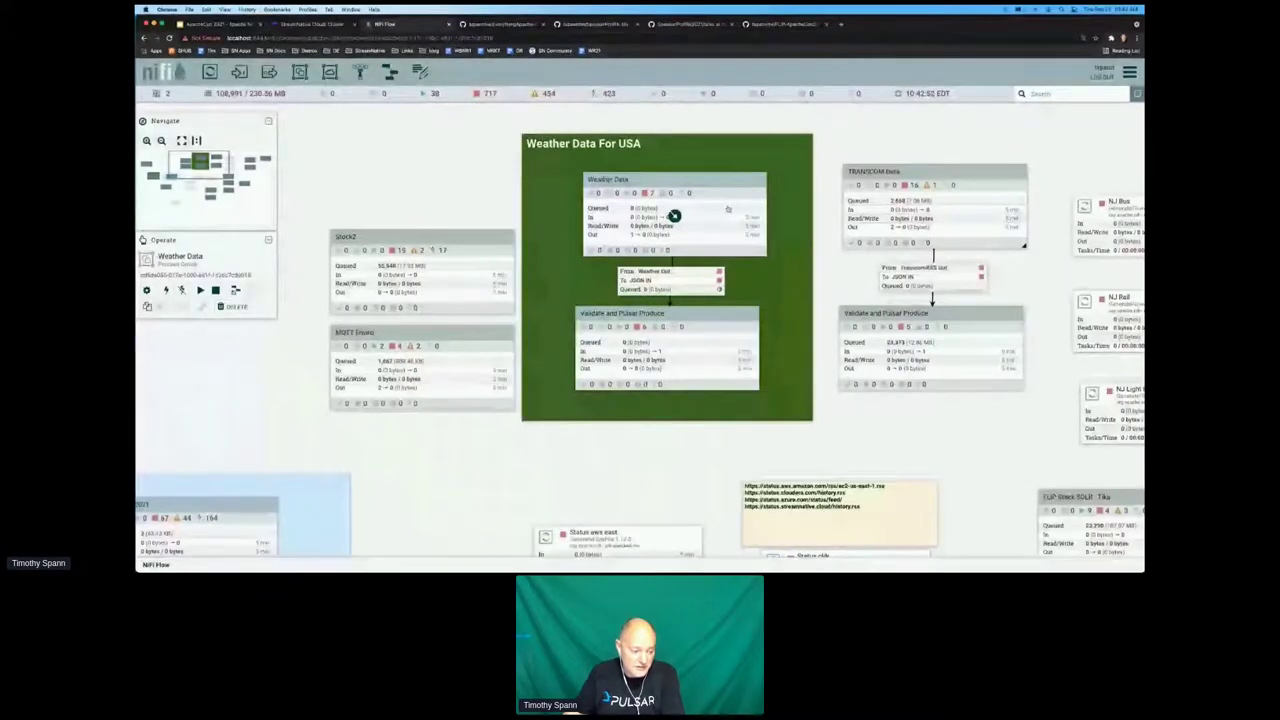
double_click(676, 214)
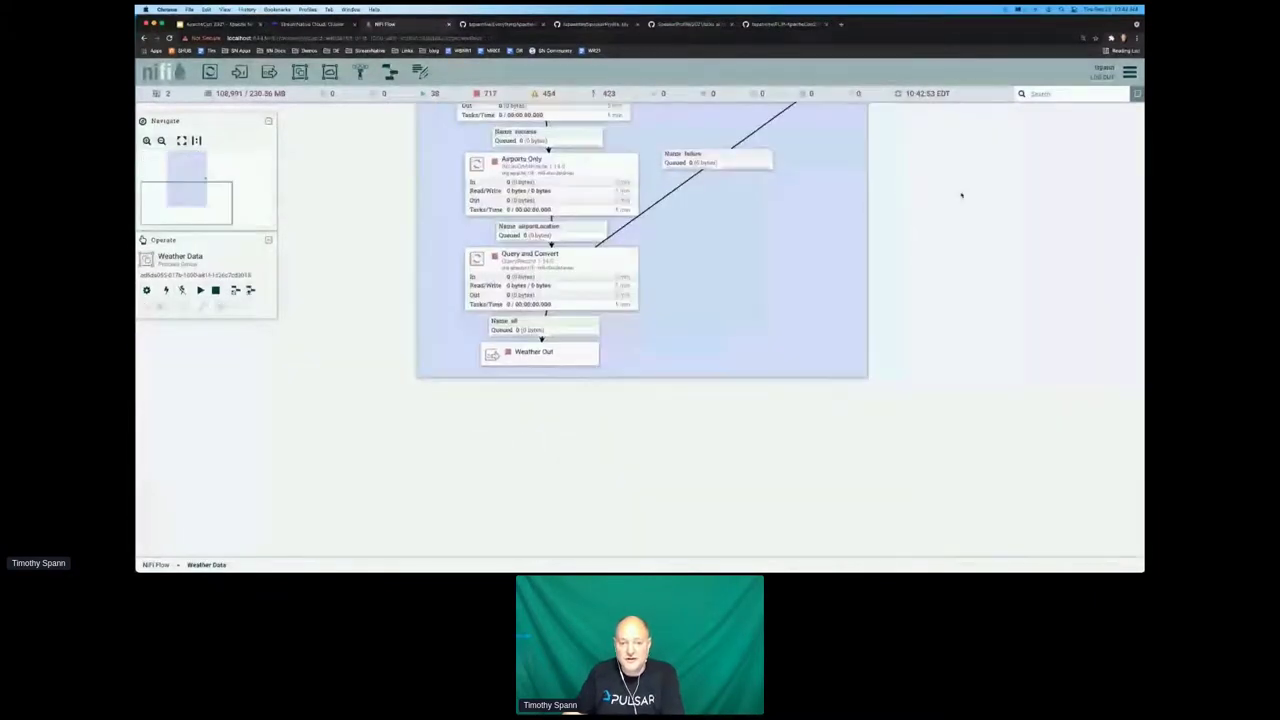
Select all components in the Weather Data group, including Ingest All US Weather Stations, and start them together.
left_click_drag(961, 195, 910, 453)
key("ctrl+a")
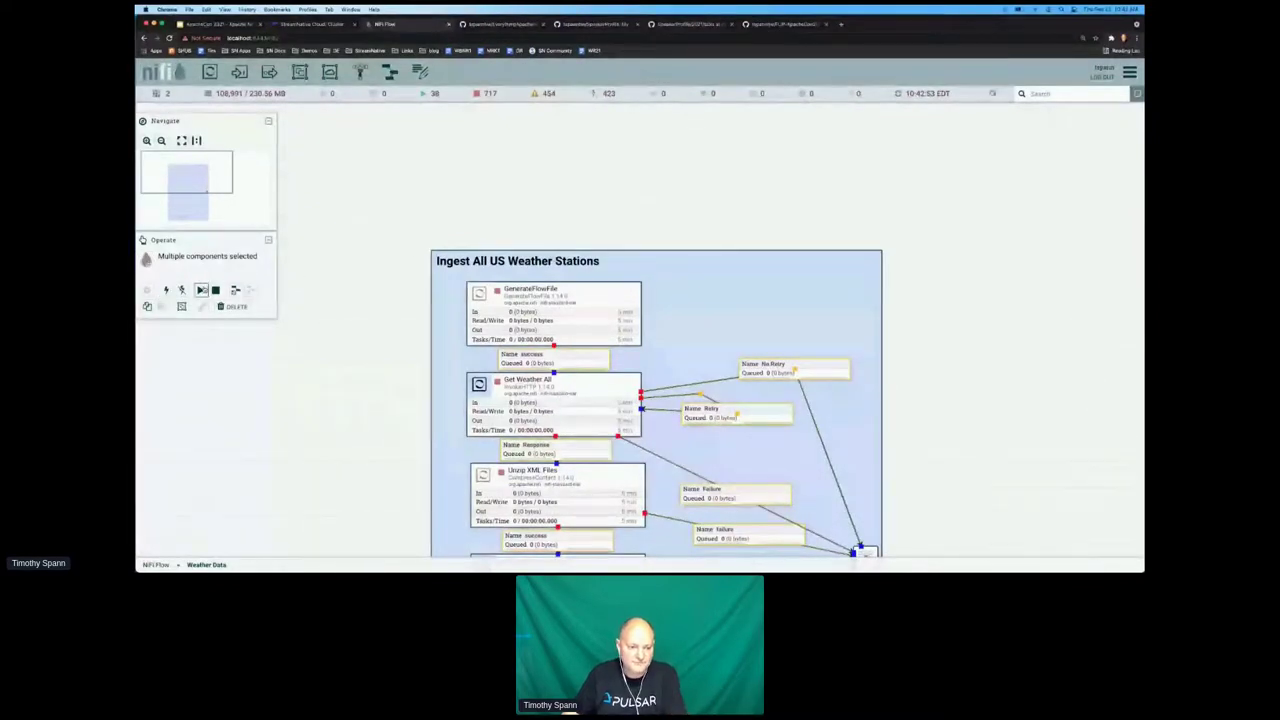
right_click(684, 185)
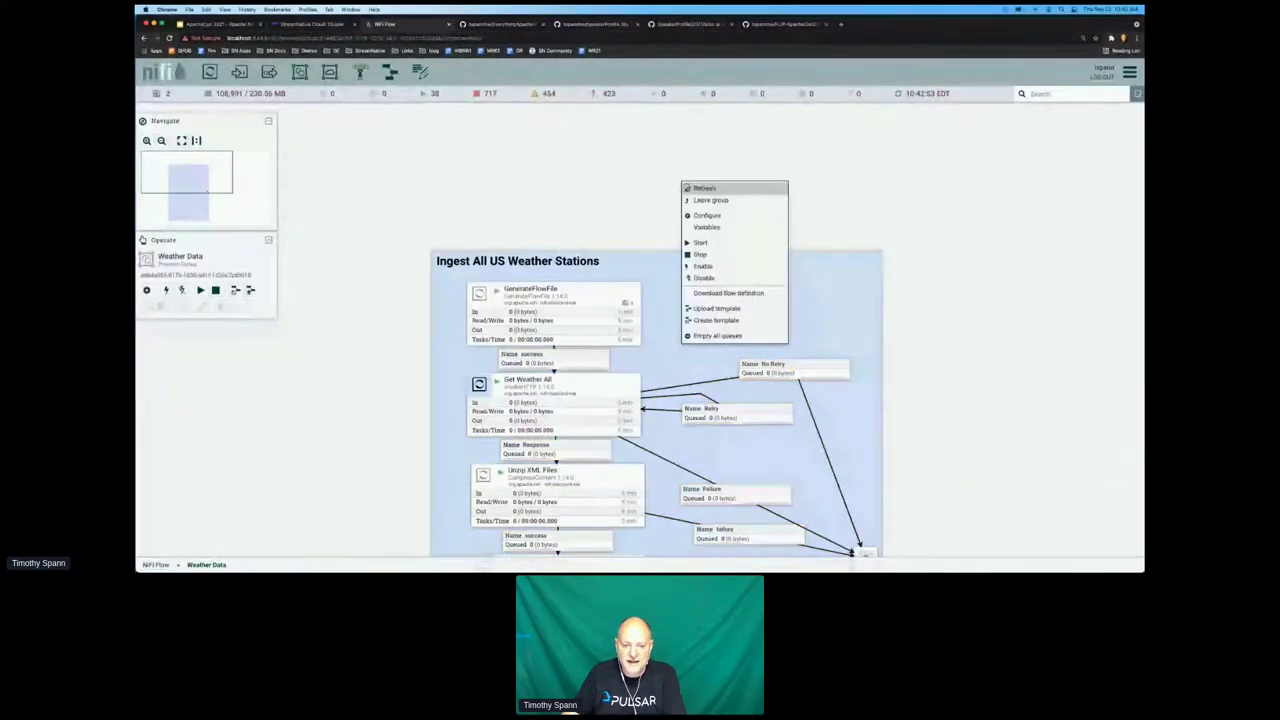
Stop the GenerateFlowFile processor, review its properties and scheduling settings, and close the configuration without changes.
right_click(557, 296)
left_click(552, 306)
right_click(595, 298)
left_click(600, 301)
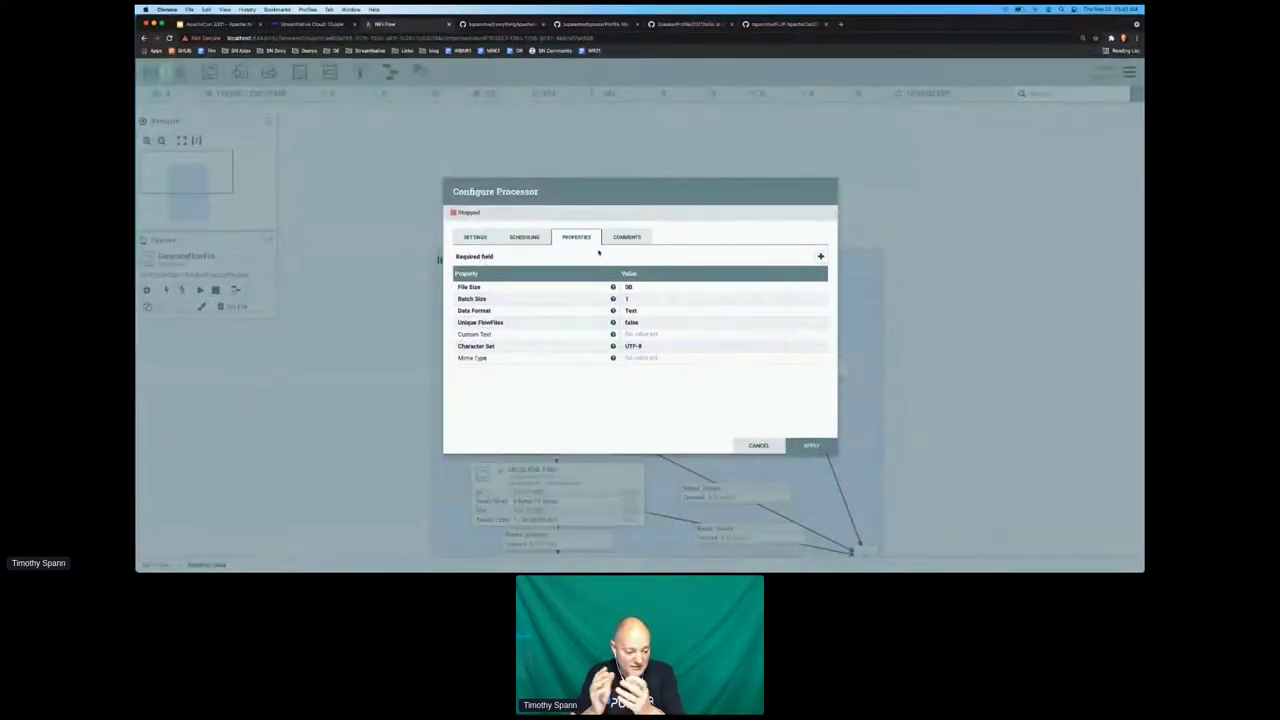
left_click(524, 237)
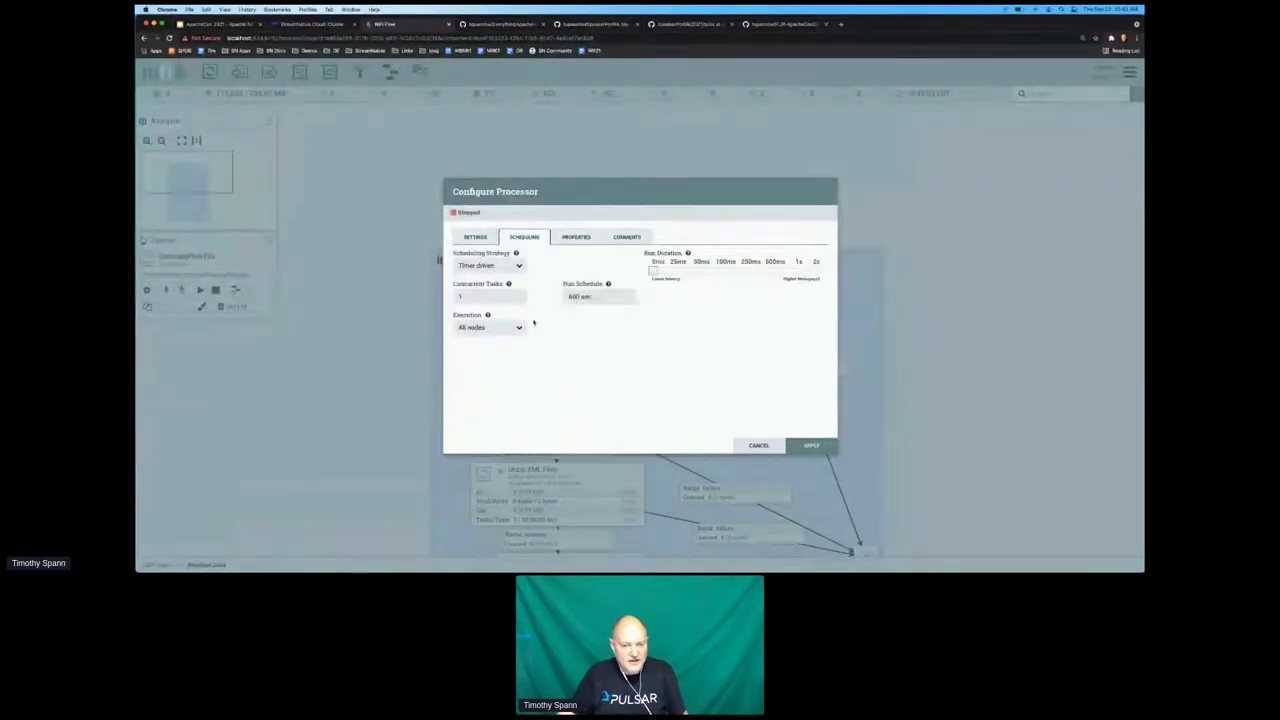
key("Escape")
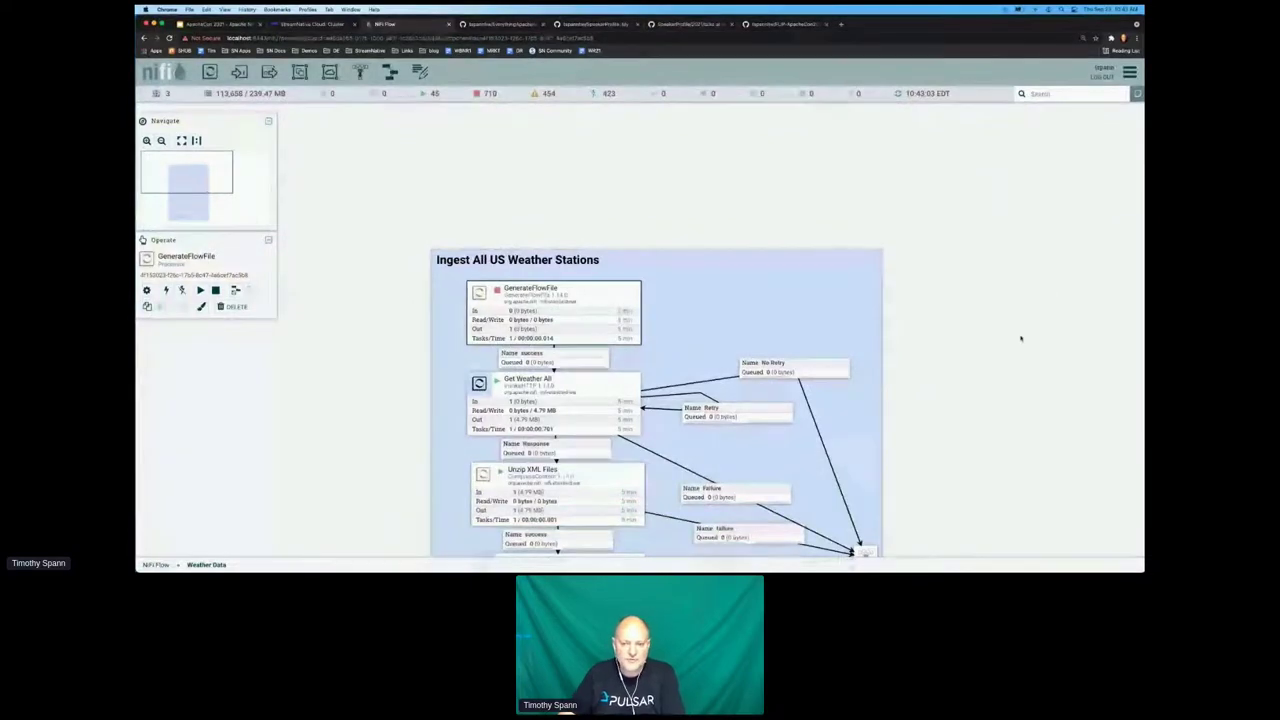
Bring up the available actions for the Get Weather All processor in the weather ingest flow.
left_click_drag(834, 364, 820, 267)
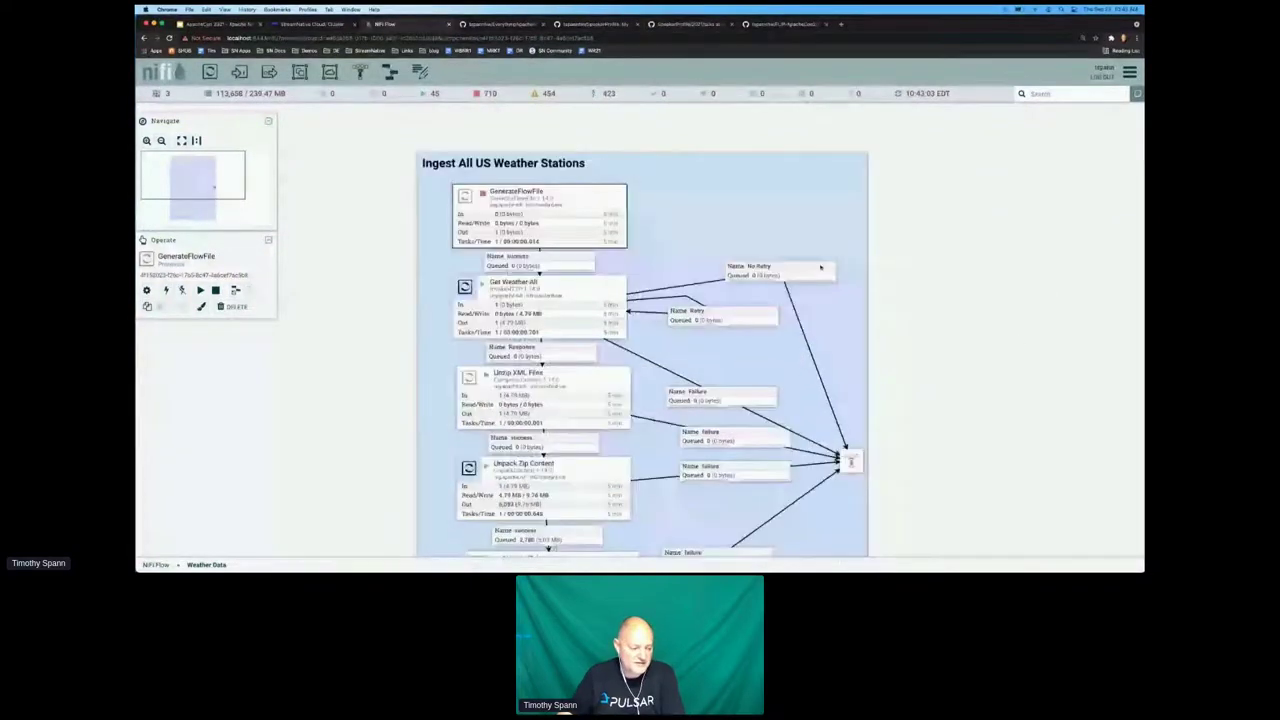
right_click(571, 288)
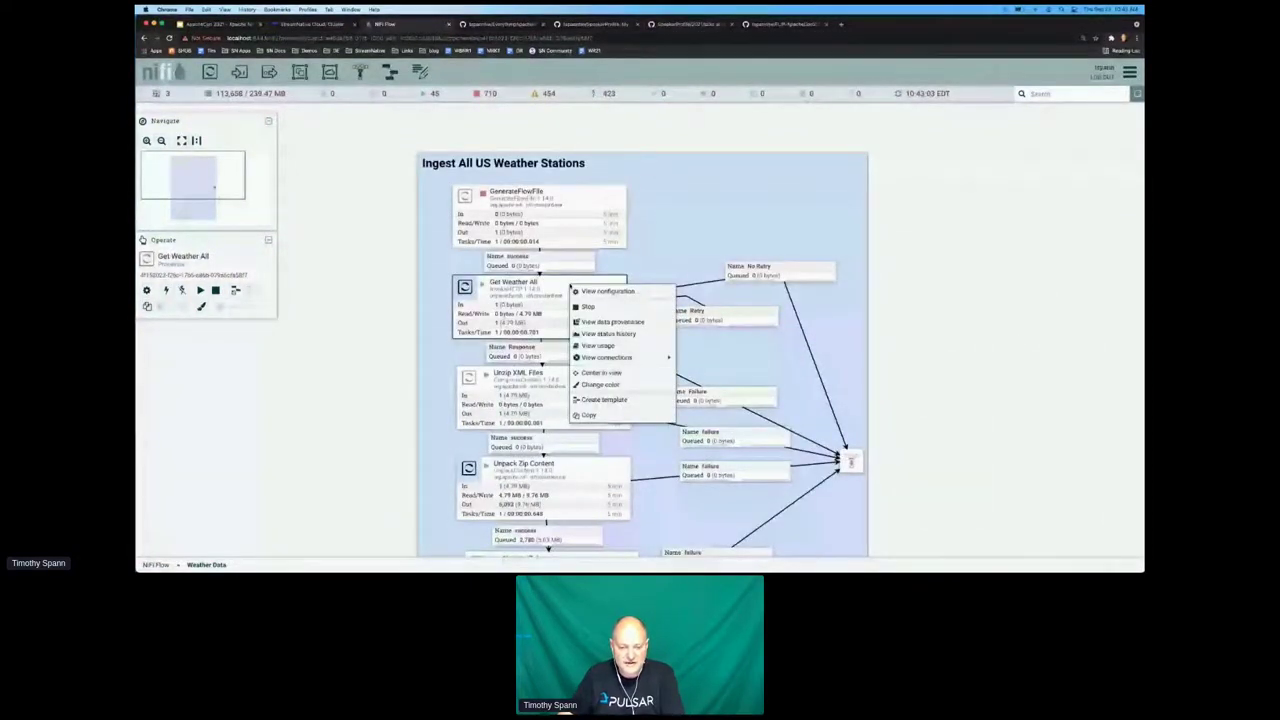